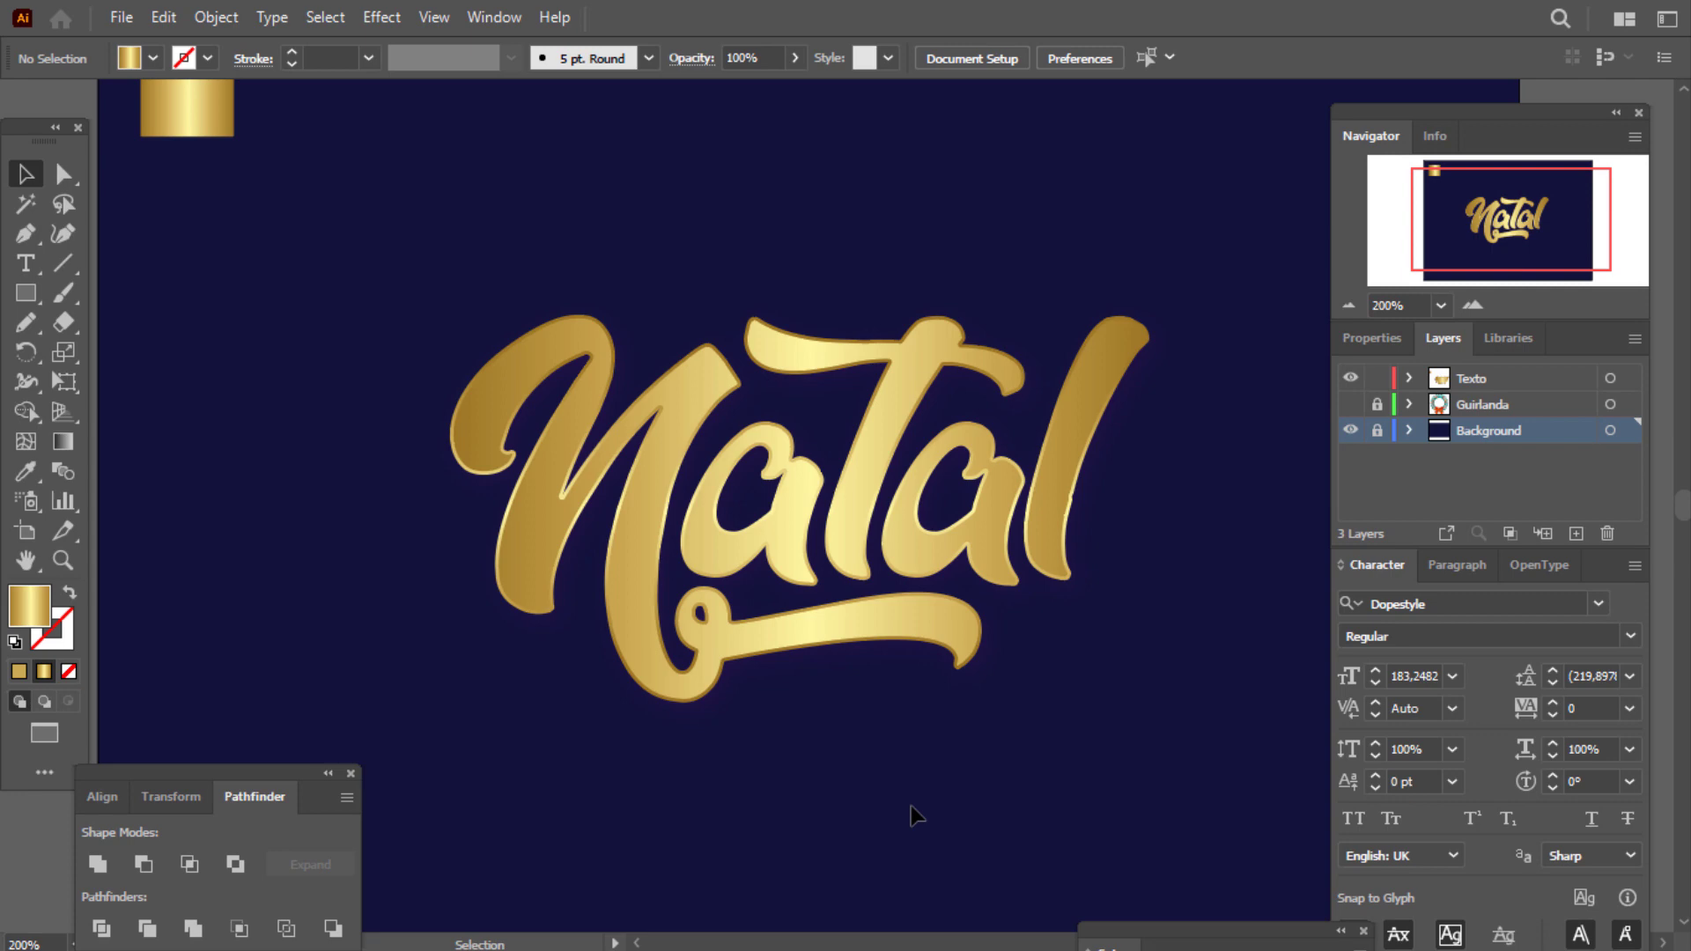
Drag the gold Natal lettering upward in two small nudges, then deselect it.
left_click_drag(885, 597, 901, 511)
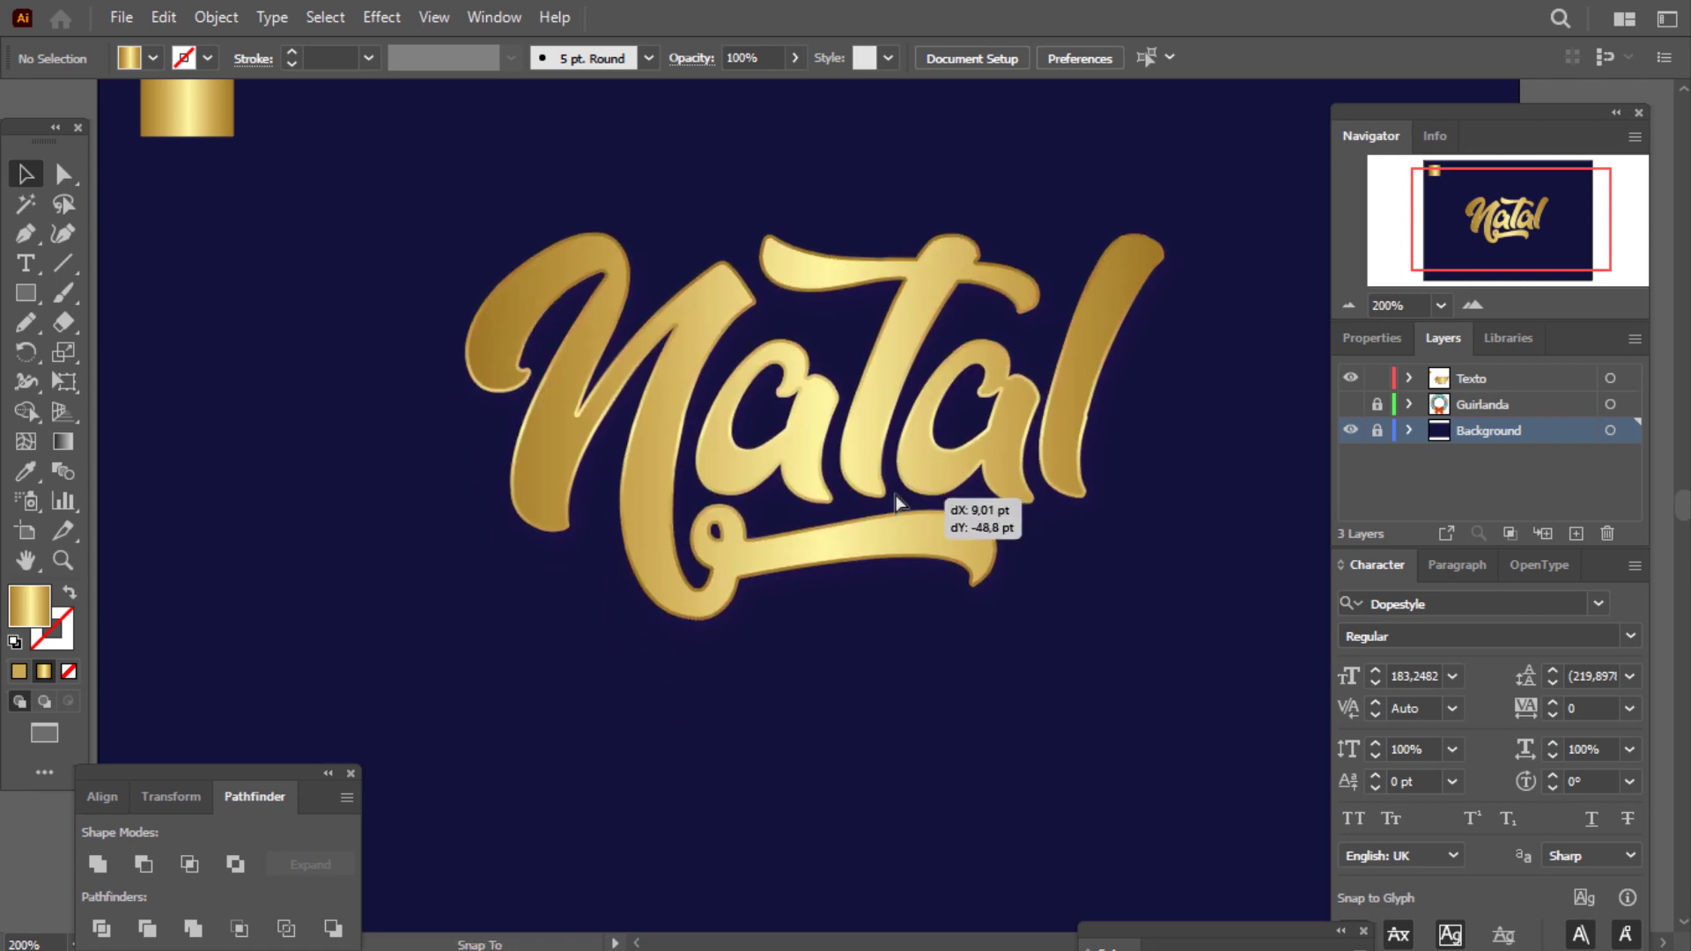
left_click(893, 654)
scroll(906, 647, "down", 1)
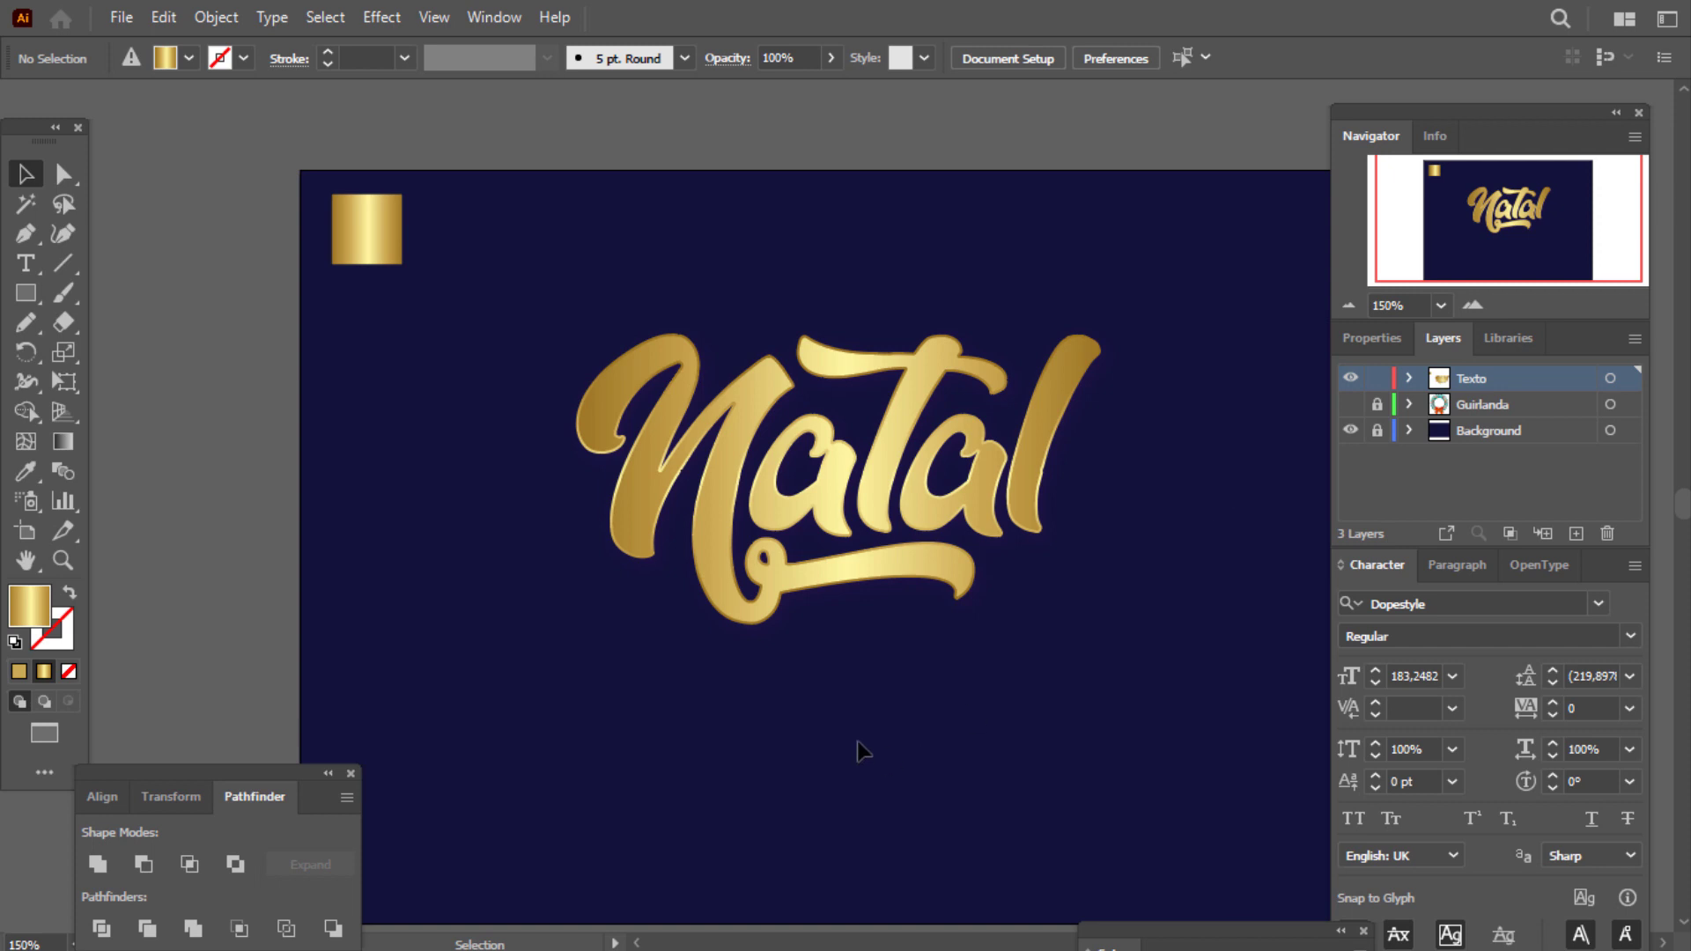
mouse_move(911, 528)
left_mouse_down()
mouse_move(897, 453)
mouse_move(895, 525)
left_mouse_up()
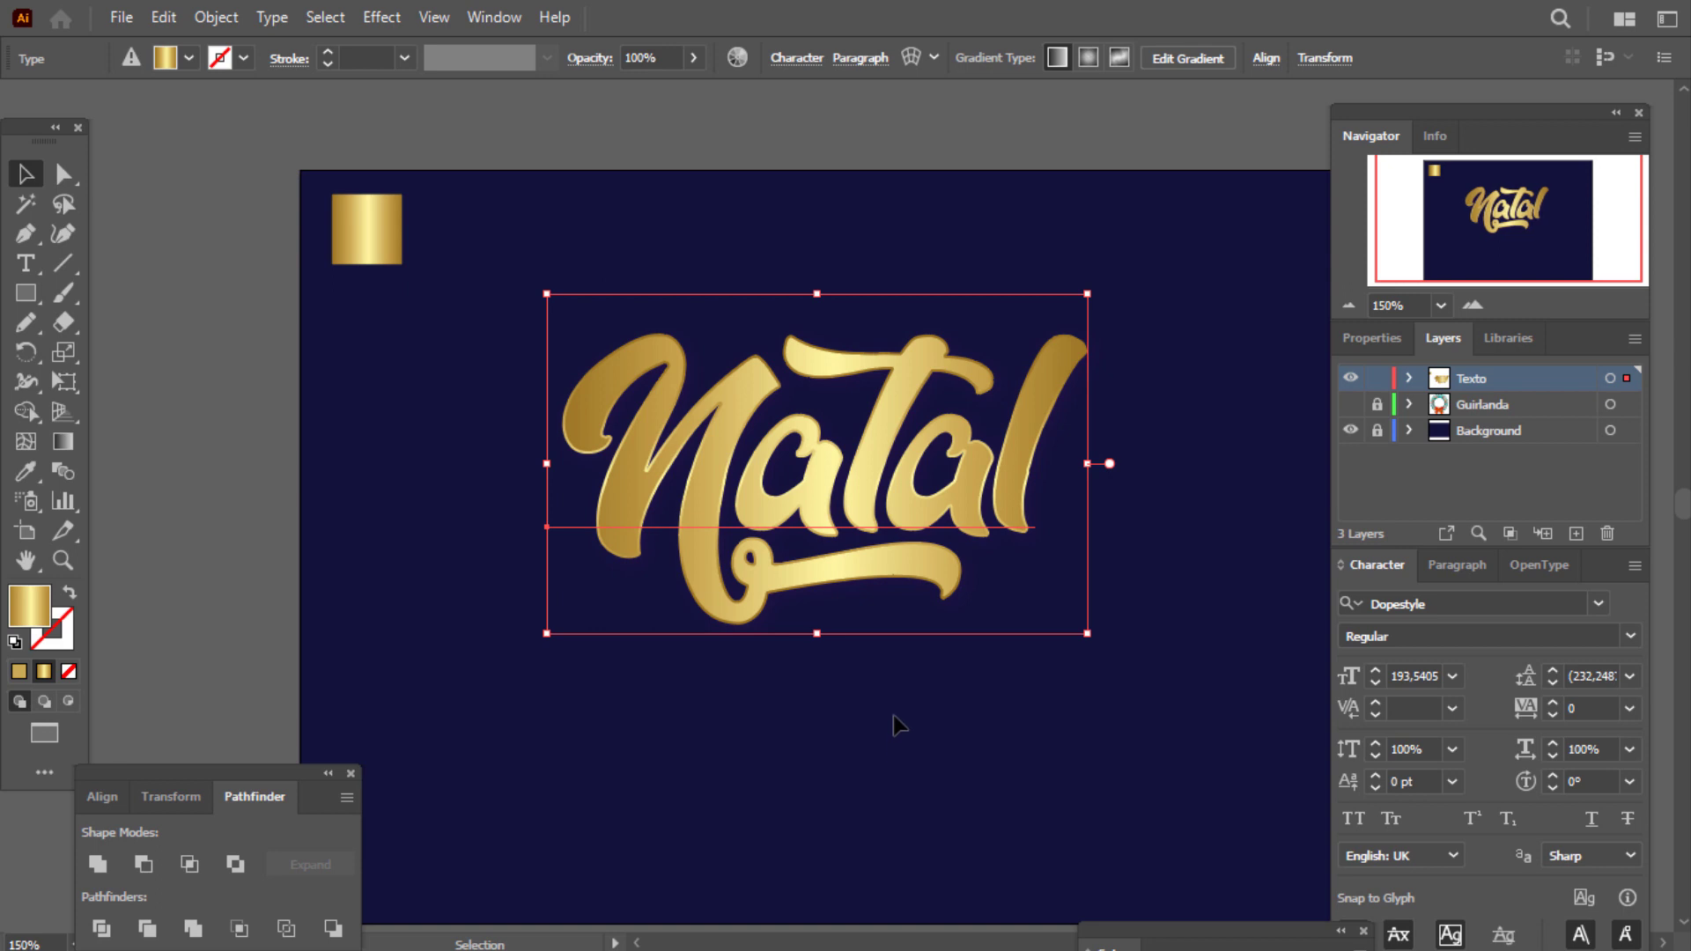
left_click(893, 715)
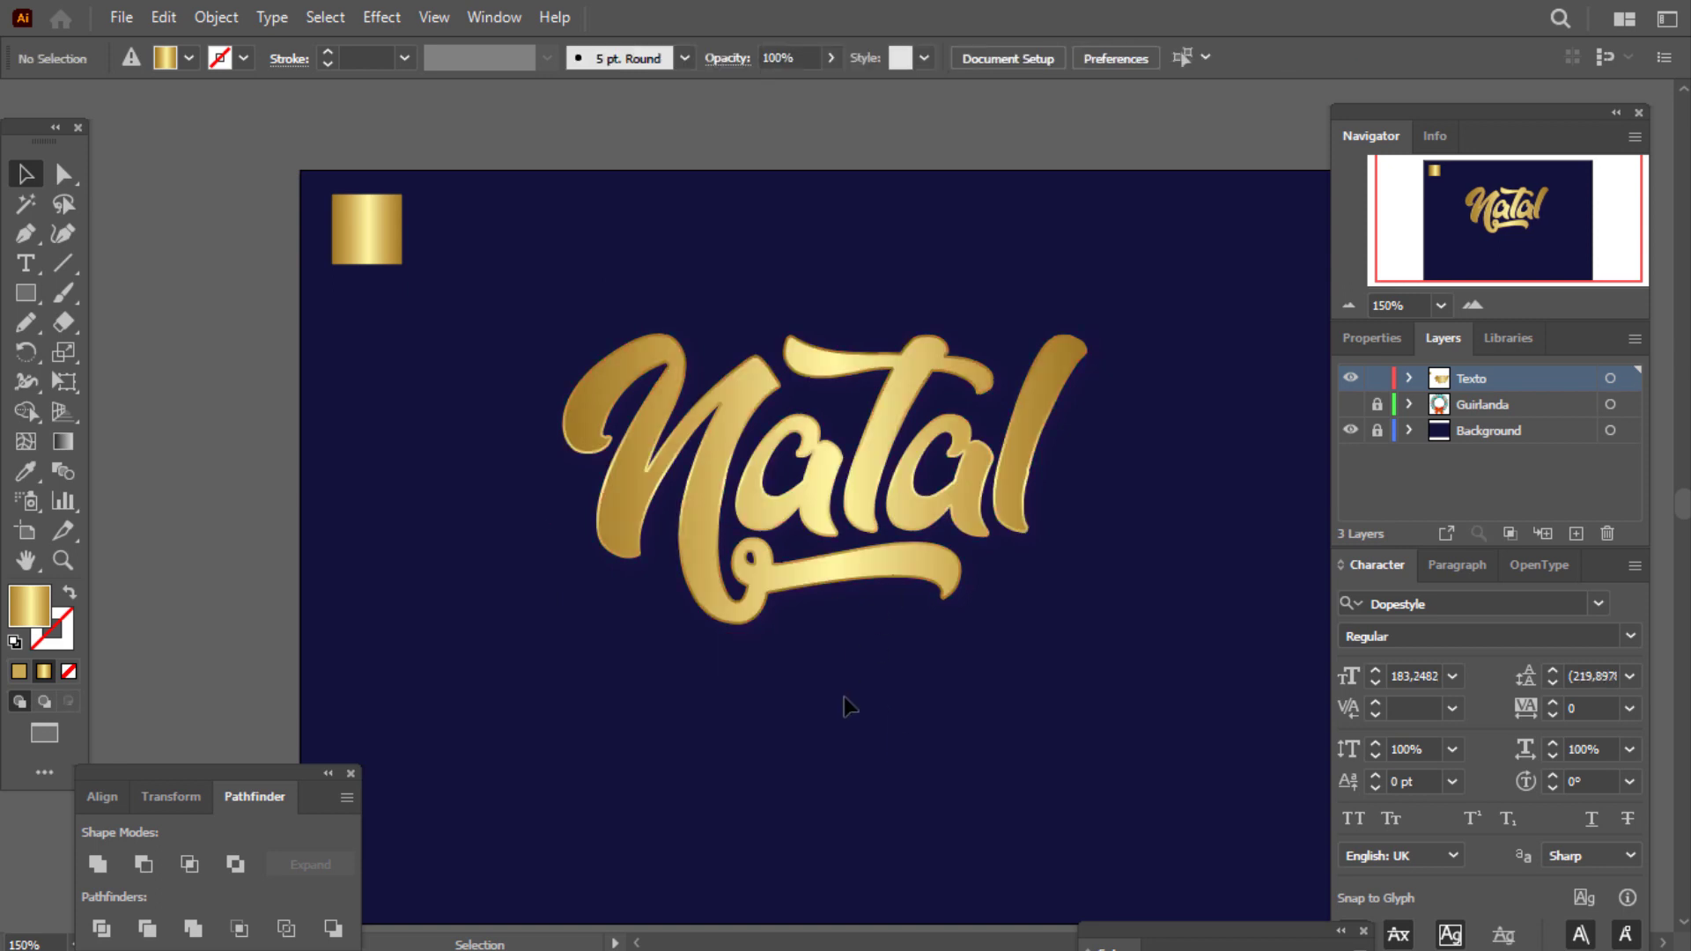
Move the gold lettering off the artboard and type a new 'Natal' text object.
left_click_drag(857, 608, 810, 398)
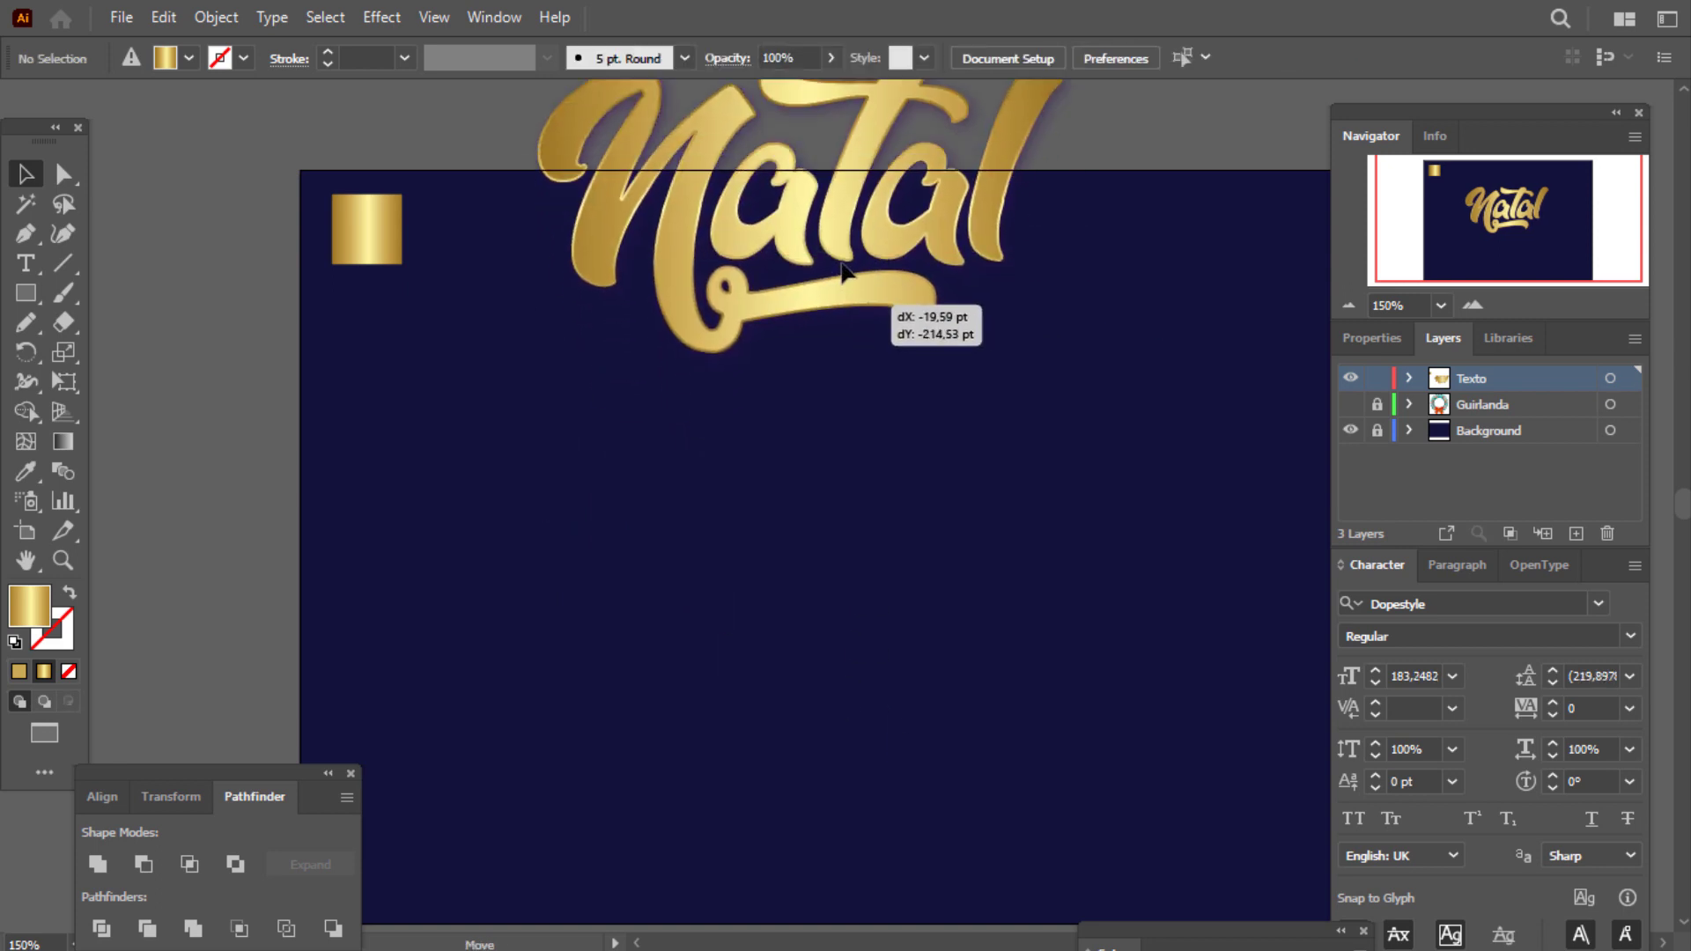
left_click(760, 502)
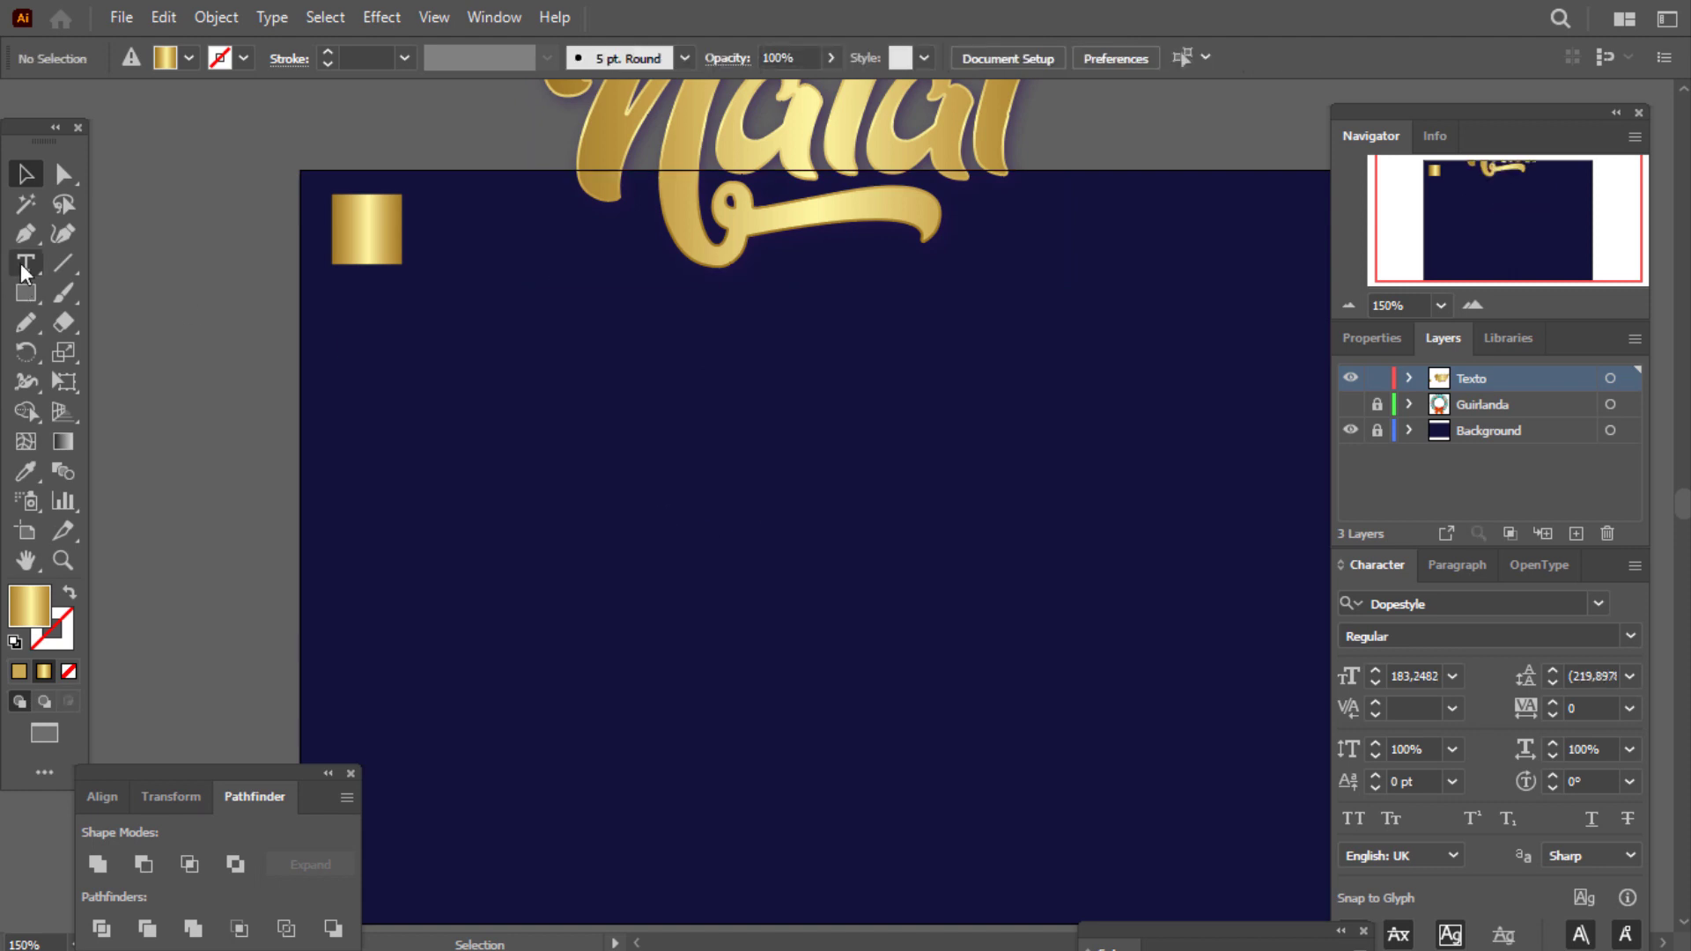
left_click(26, 262)
left_click(568, 457)
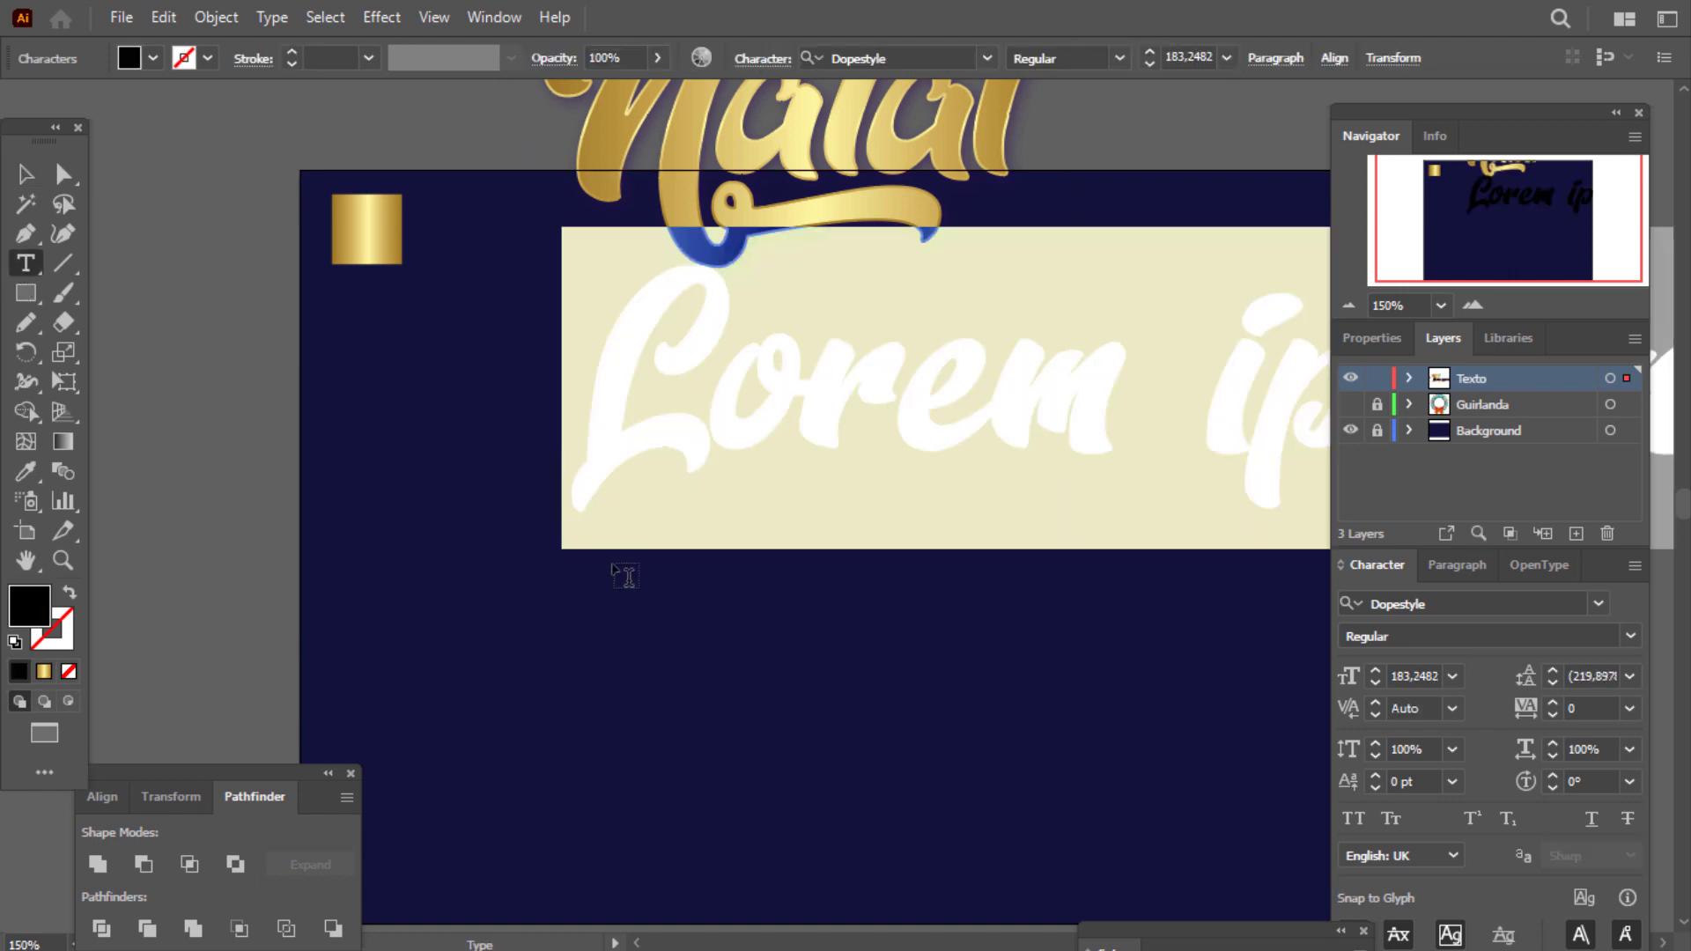
type("N")
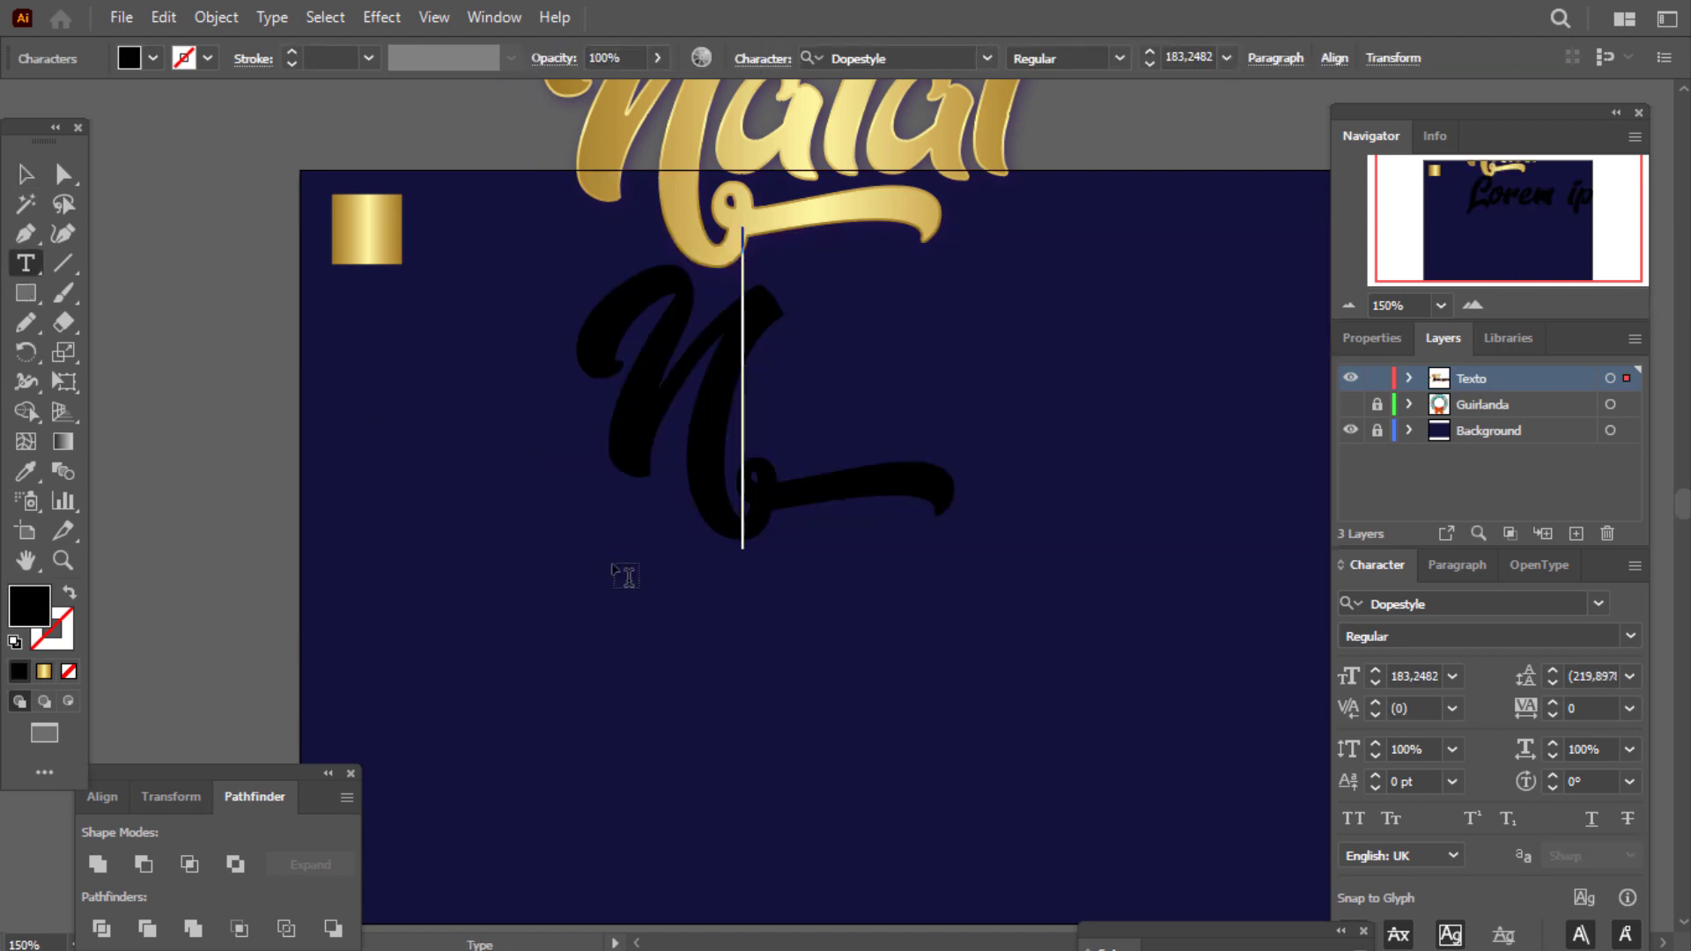
type("atal")
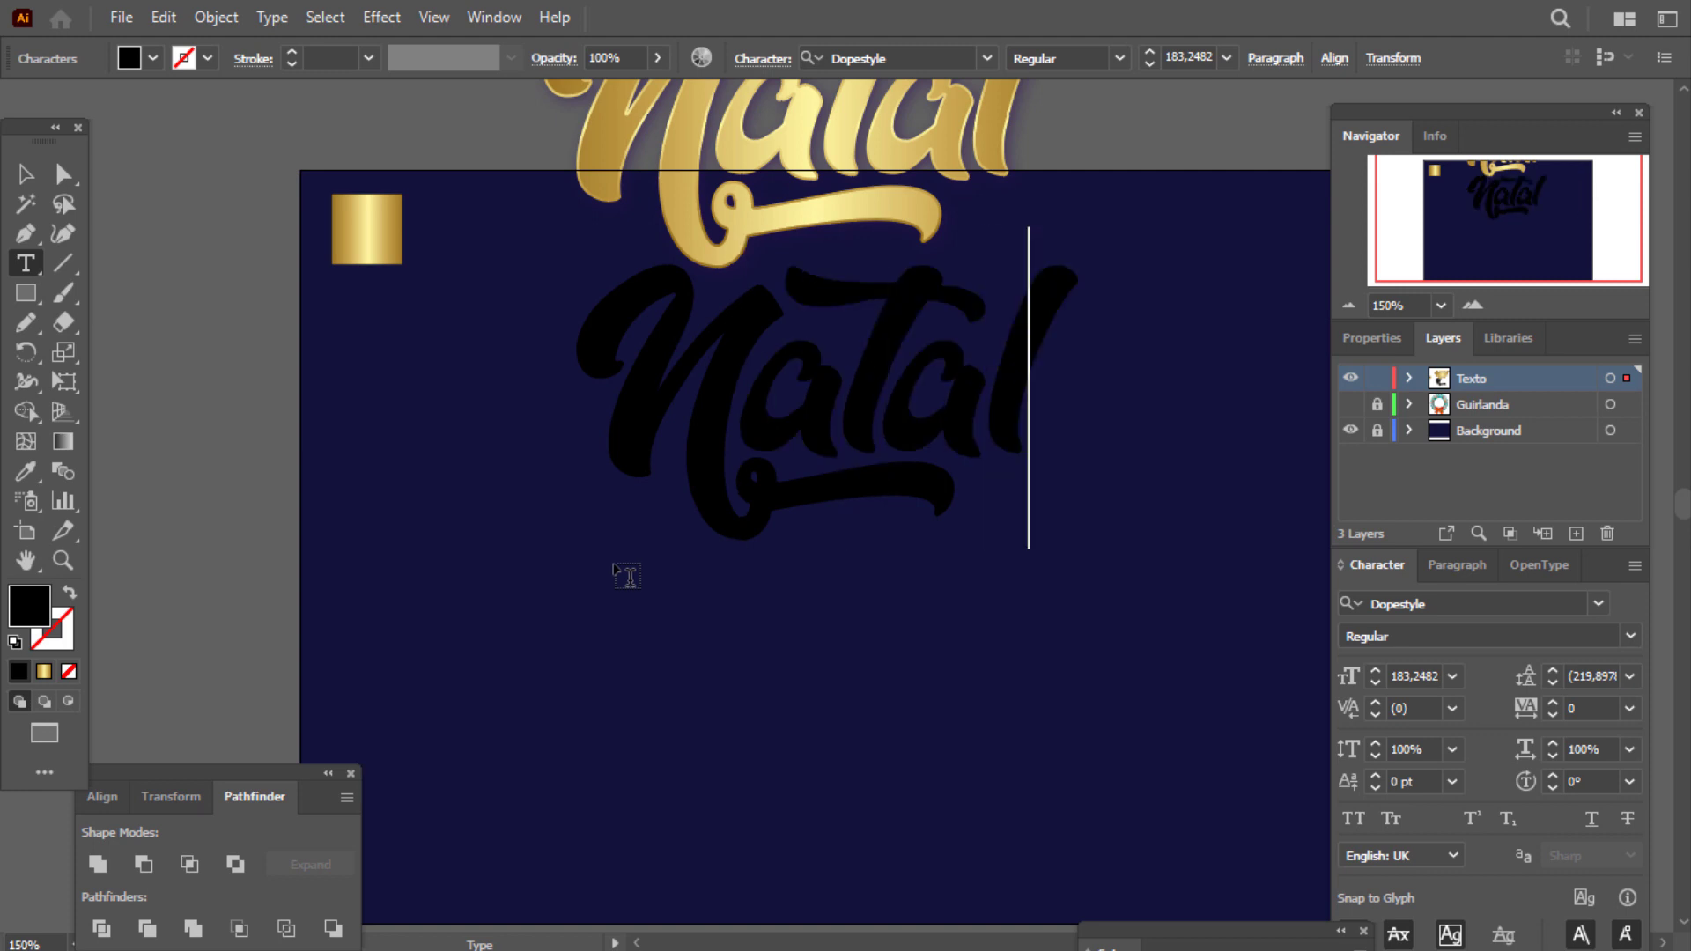
left_click(25, 174)
Centre the black Natal text on the artboard and delete the original gold lettering.
left_click_drag(823, 401, 833, 468)
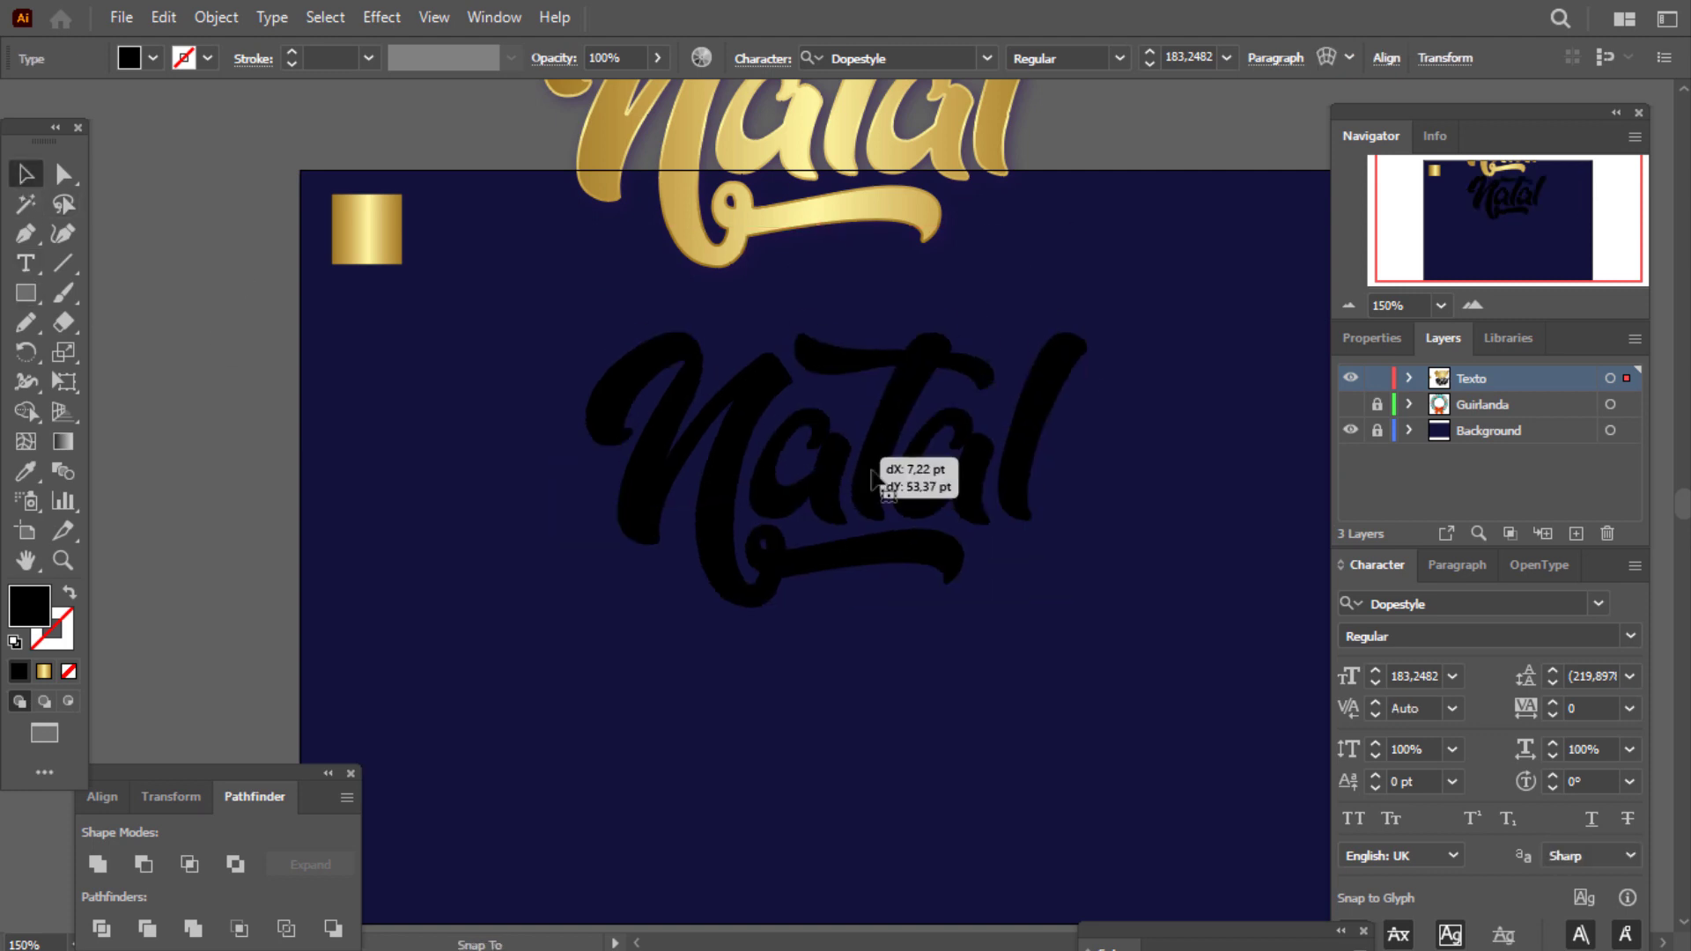
left_click(1441, 603)
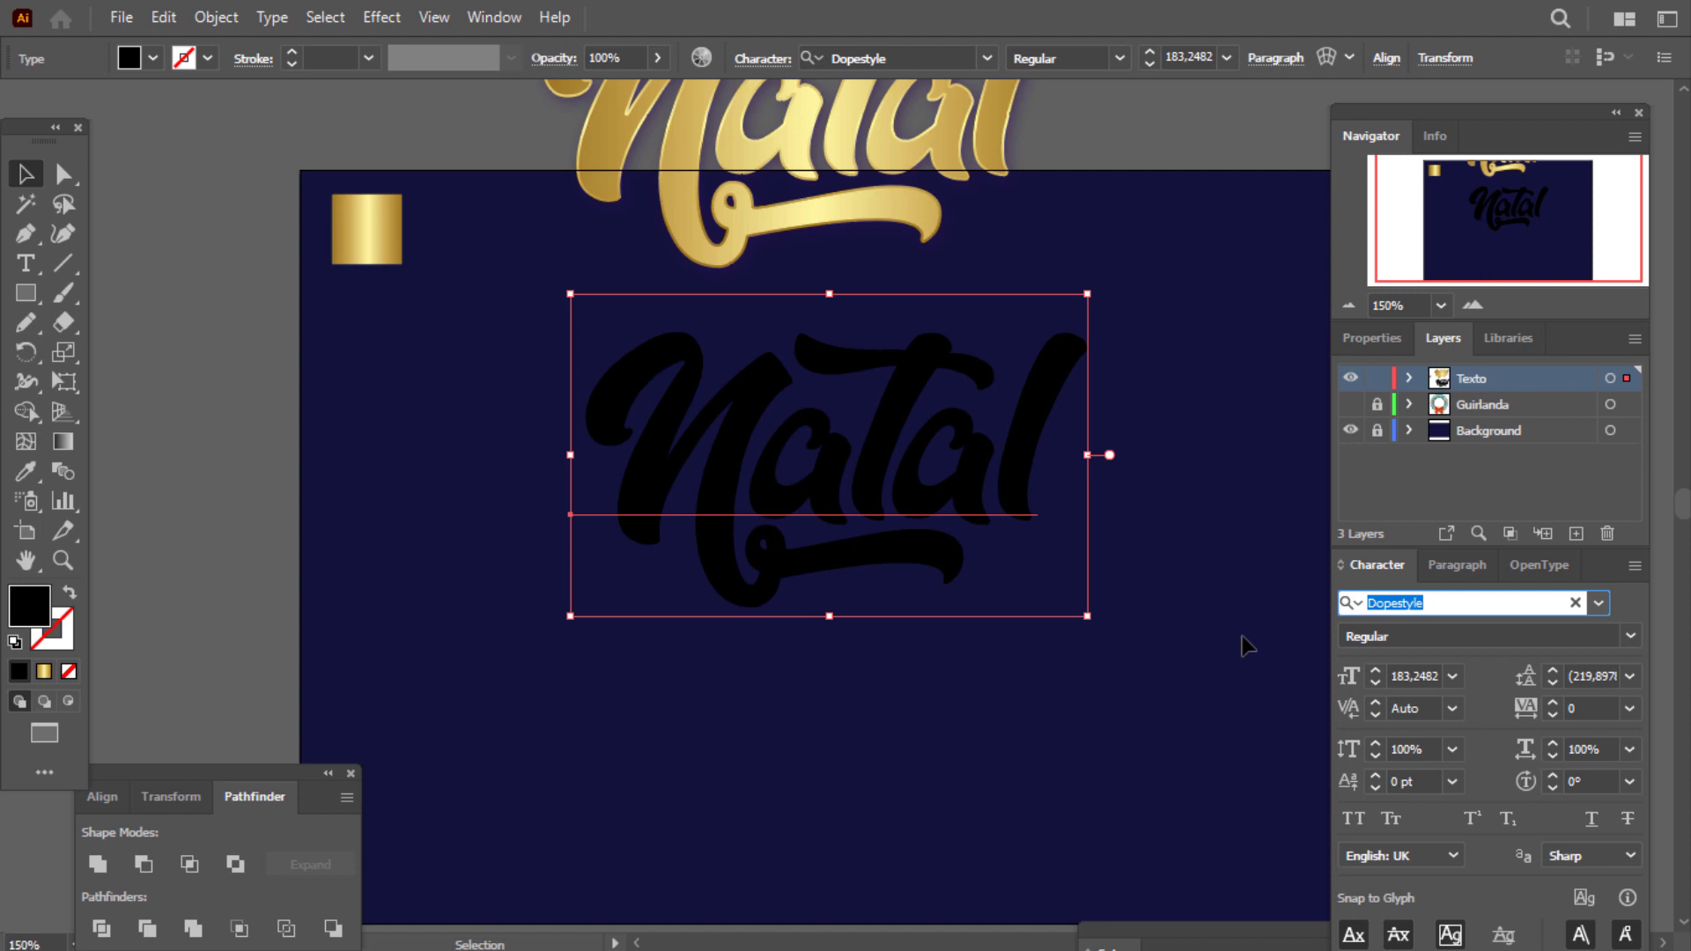
left_click(1208, 595)
left_click_drag(974, 472, 972, 524)
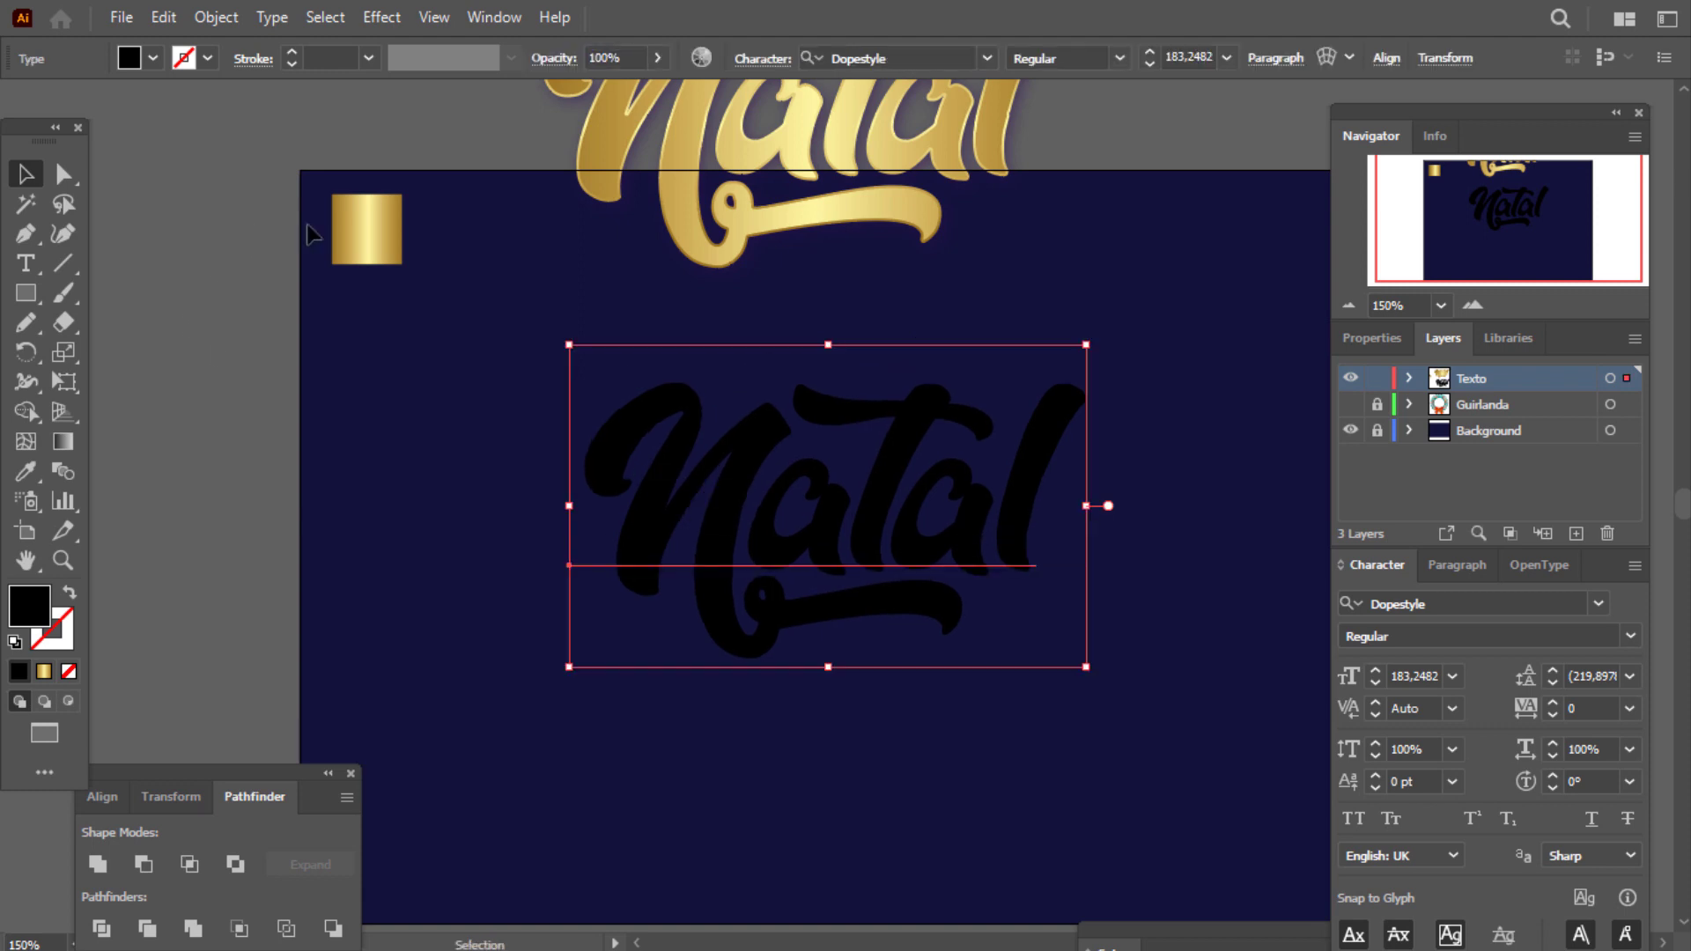
left_click(370, 251)
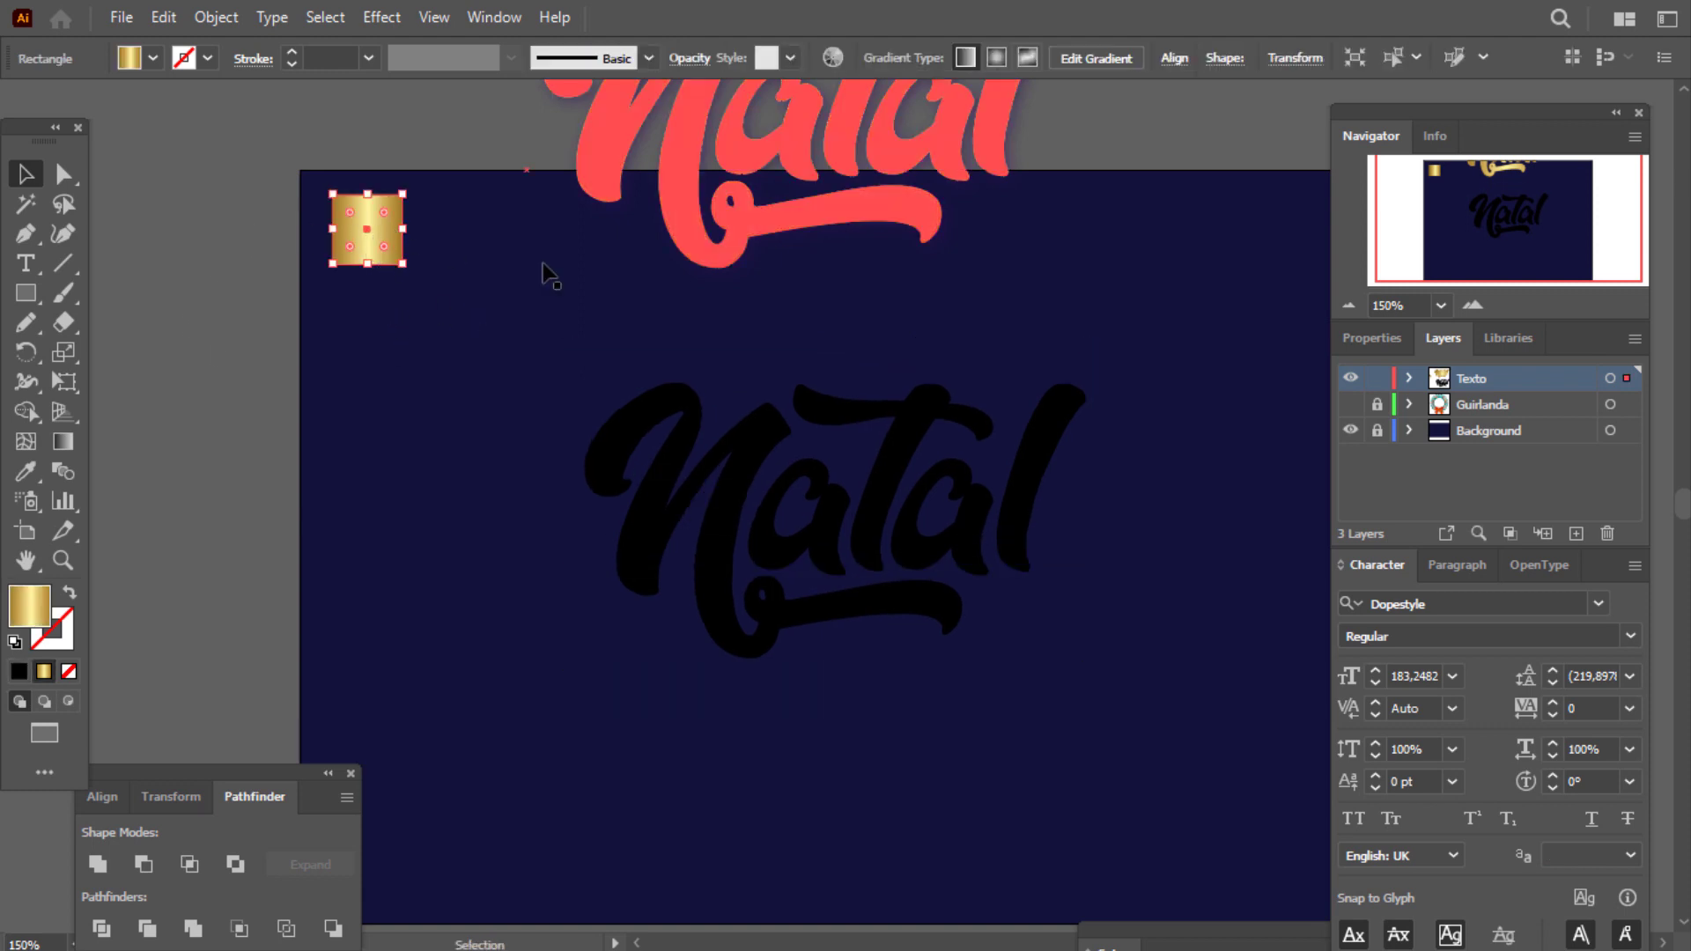
left_click_drag(791, 396, 791, 449)
left_click(858, 234)
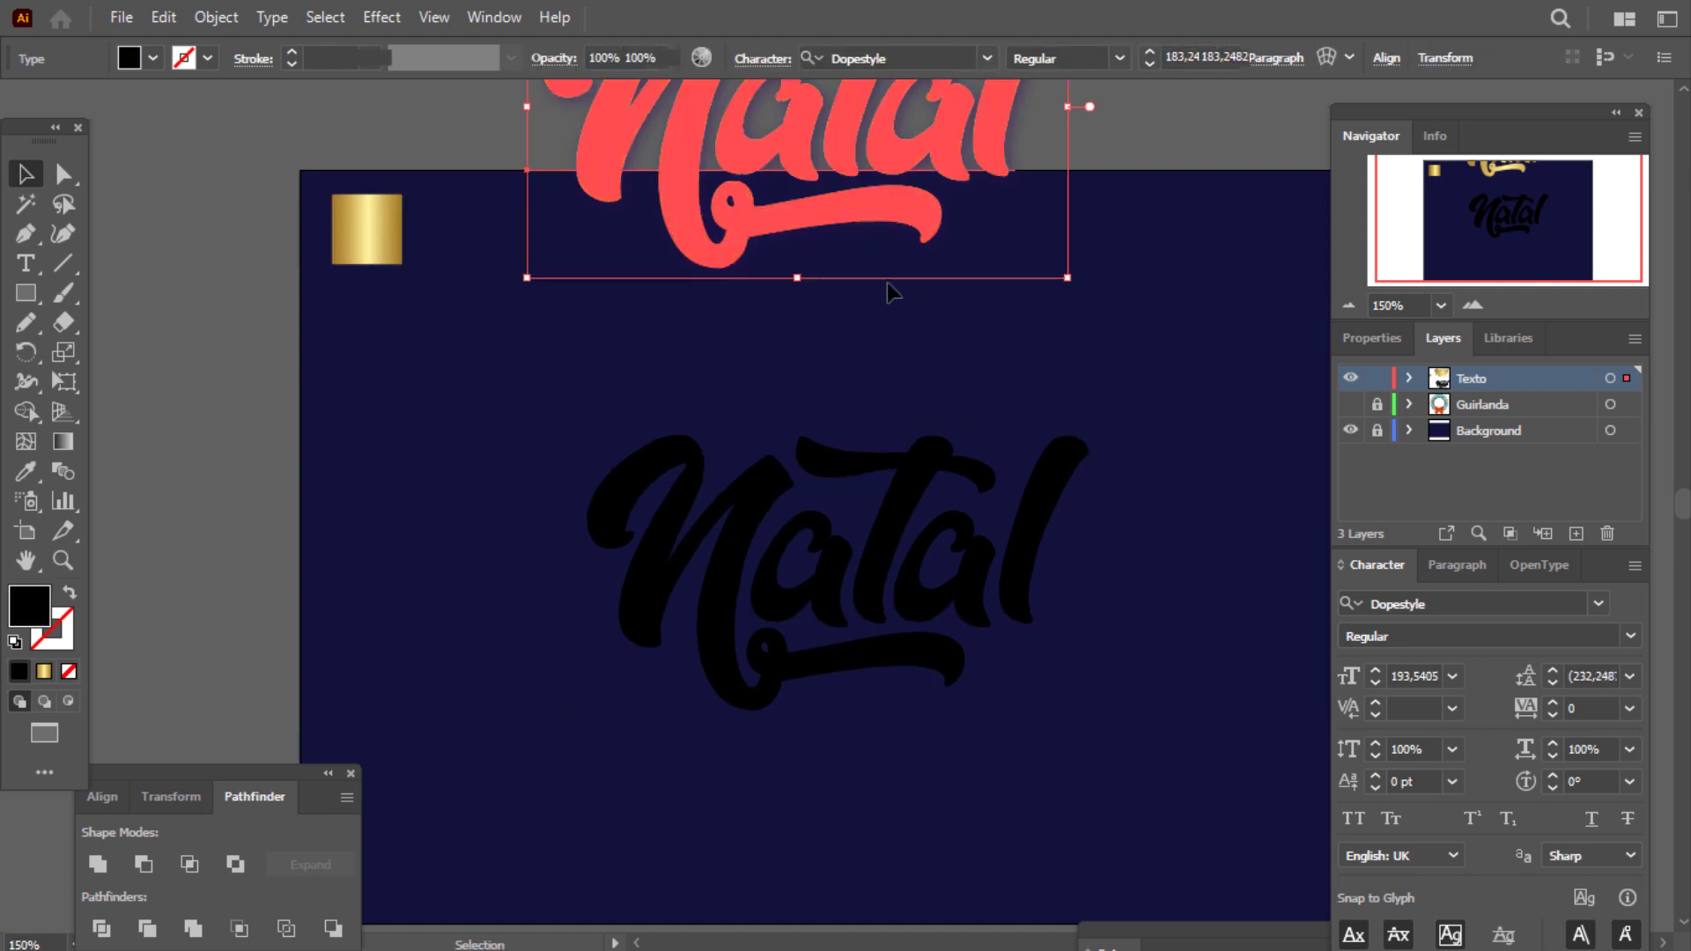
key("Delete")
left_click_drag(867, 512, 864, 480)
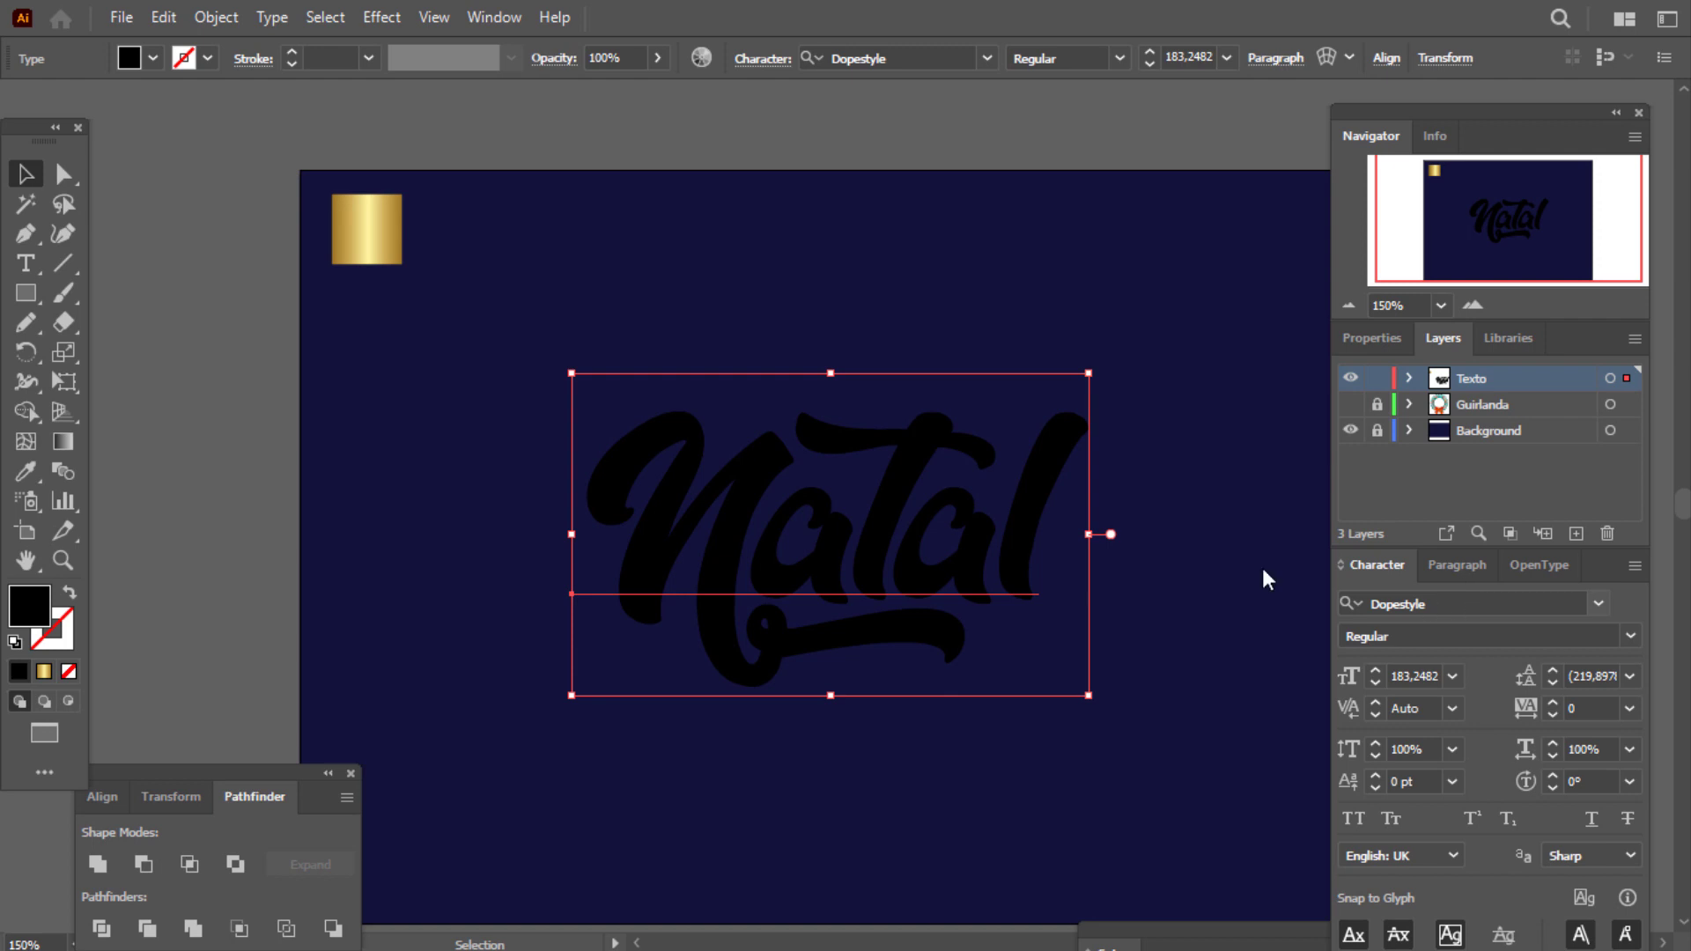
Open the Appearance panel from the Window menu, move it aside, and set Natal's fill to None.
left_click(495, 17)
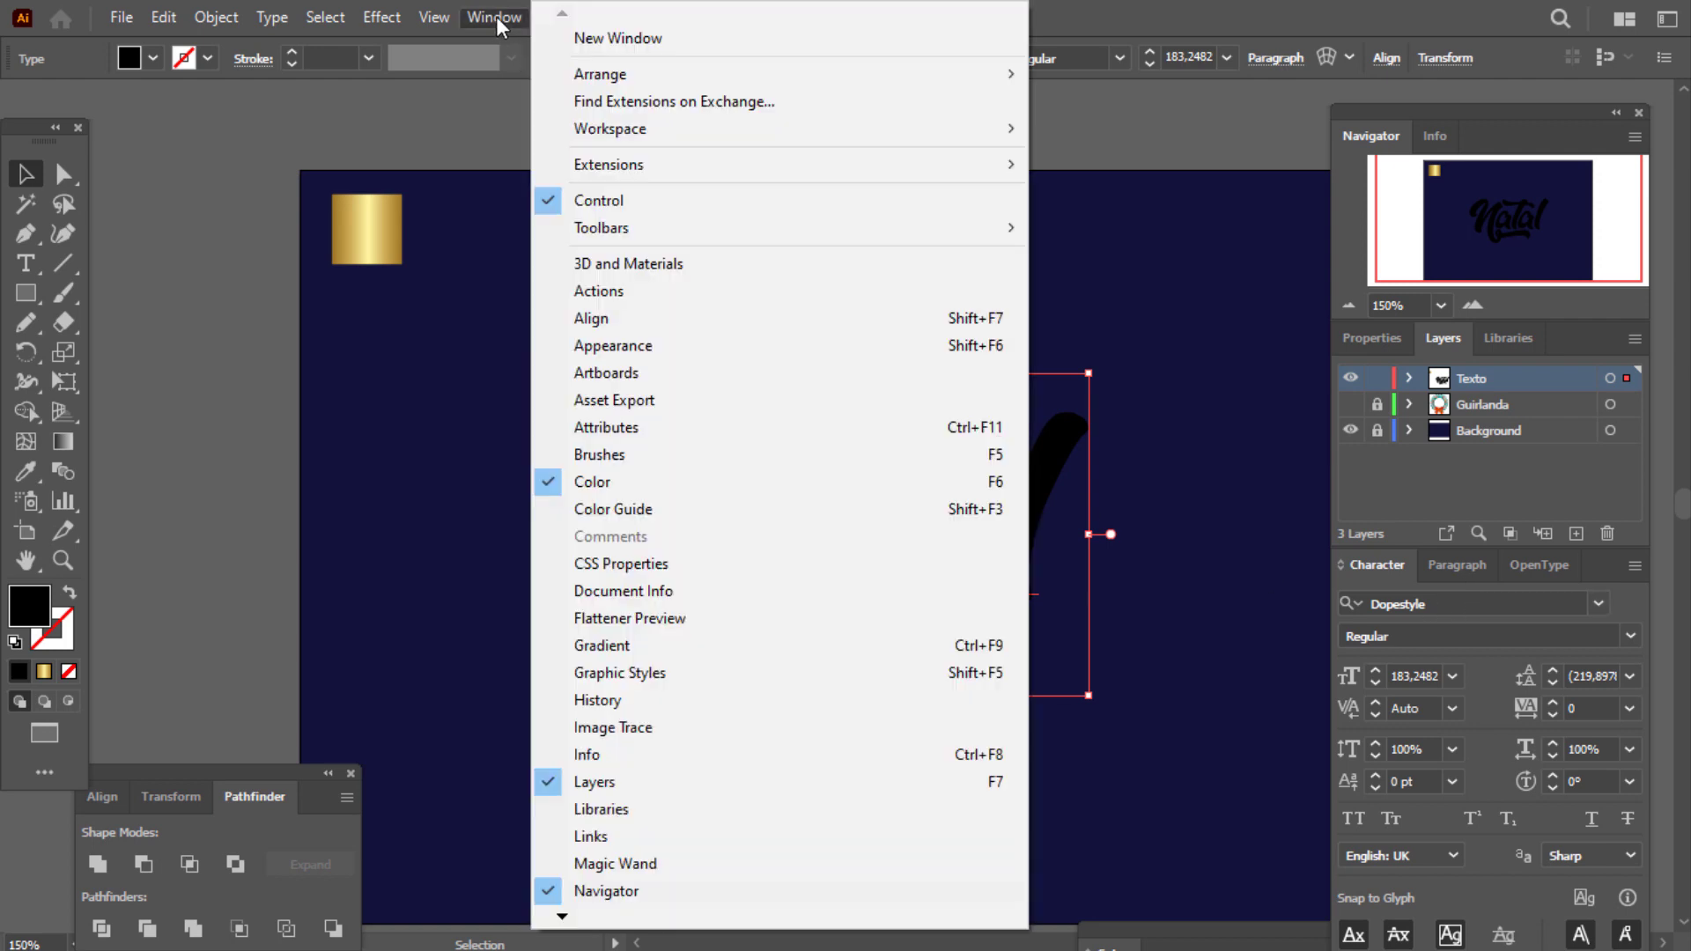
left_click(649, 348)
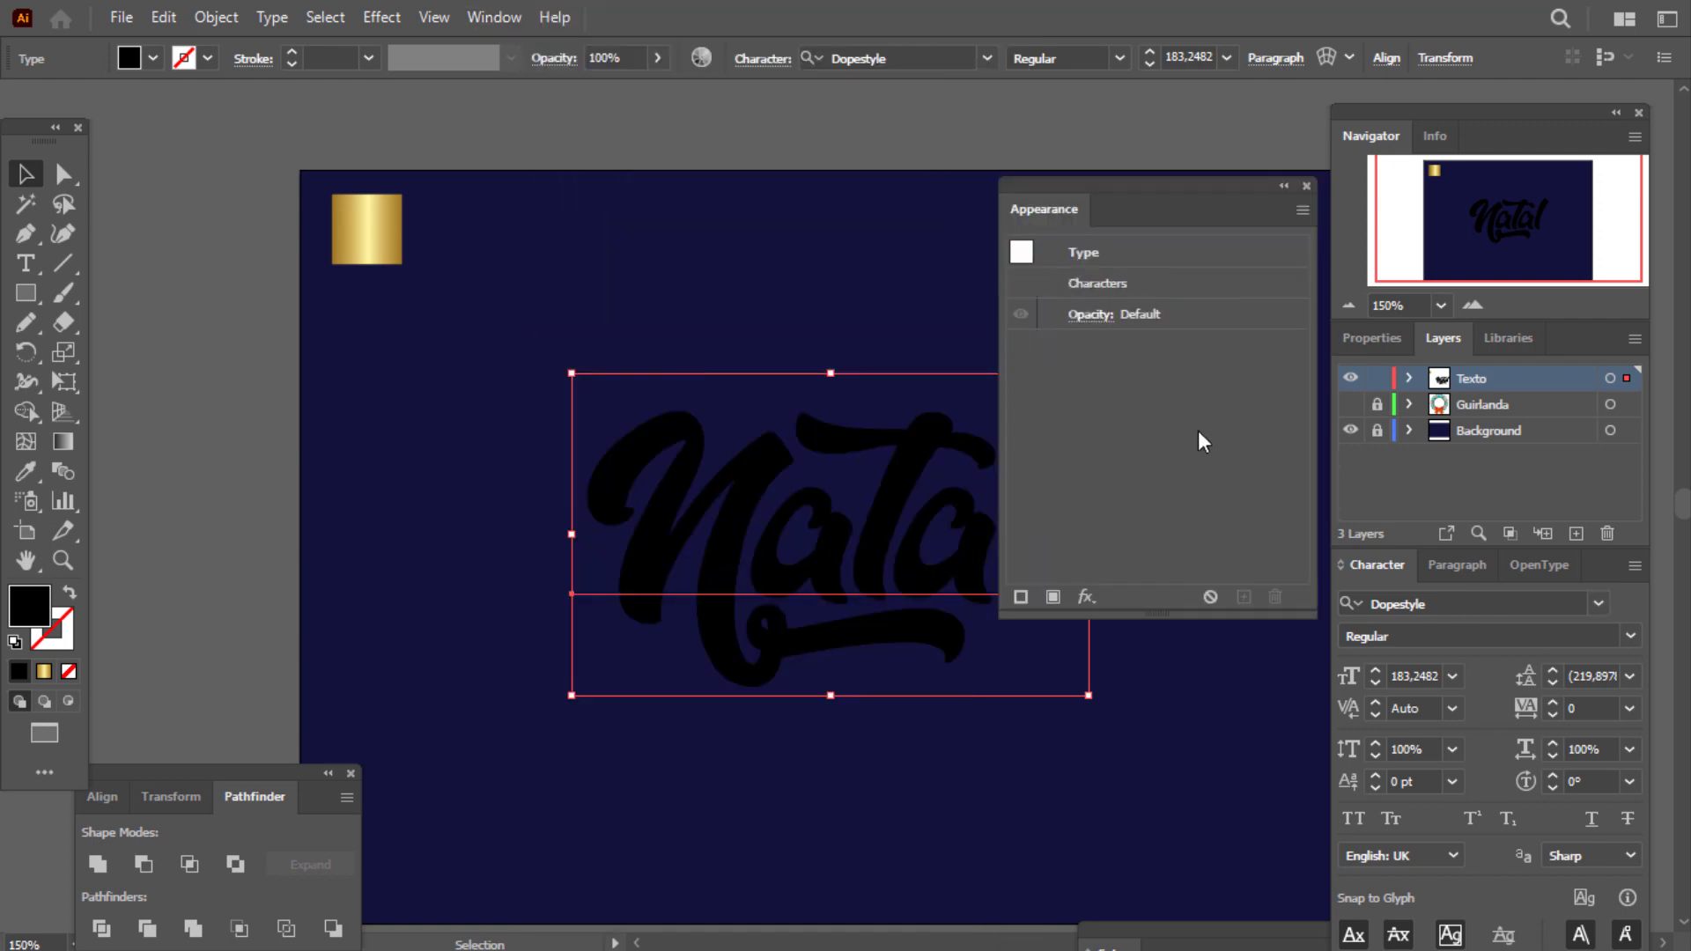
left_click_drag(1203, 199, 1352, 215)
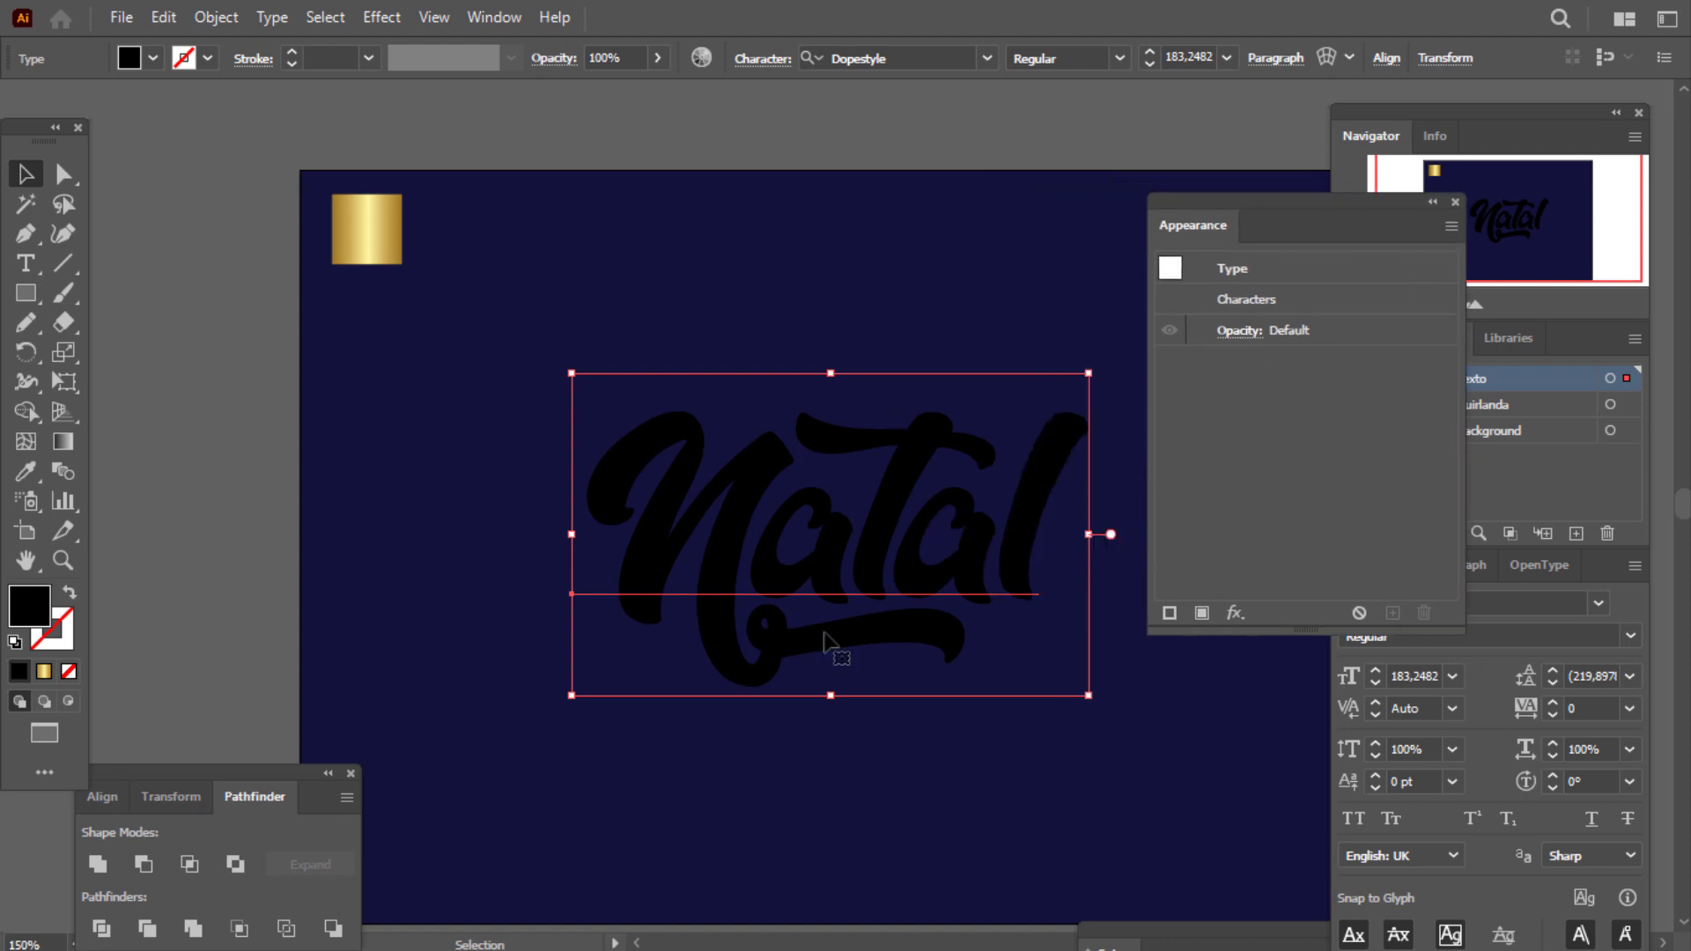
left_click(68, 672)
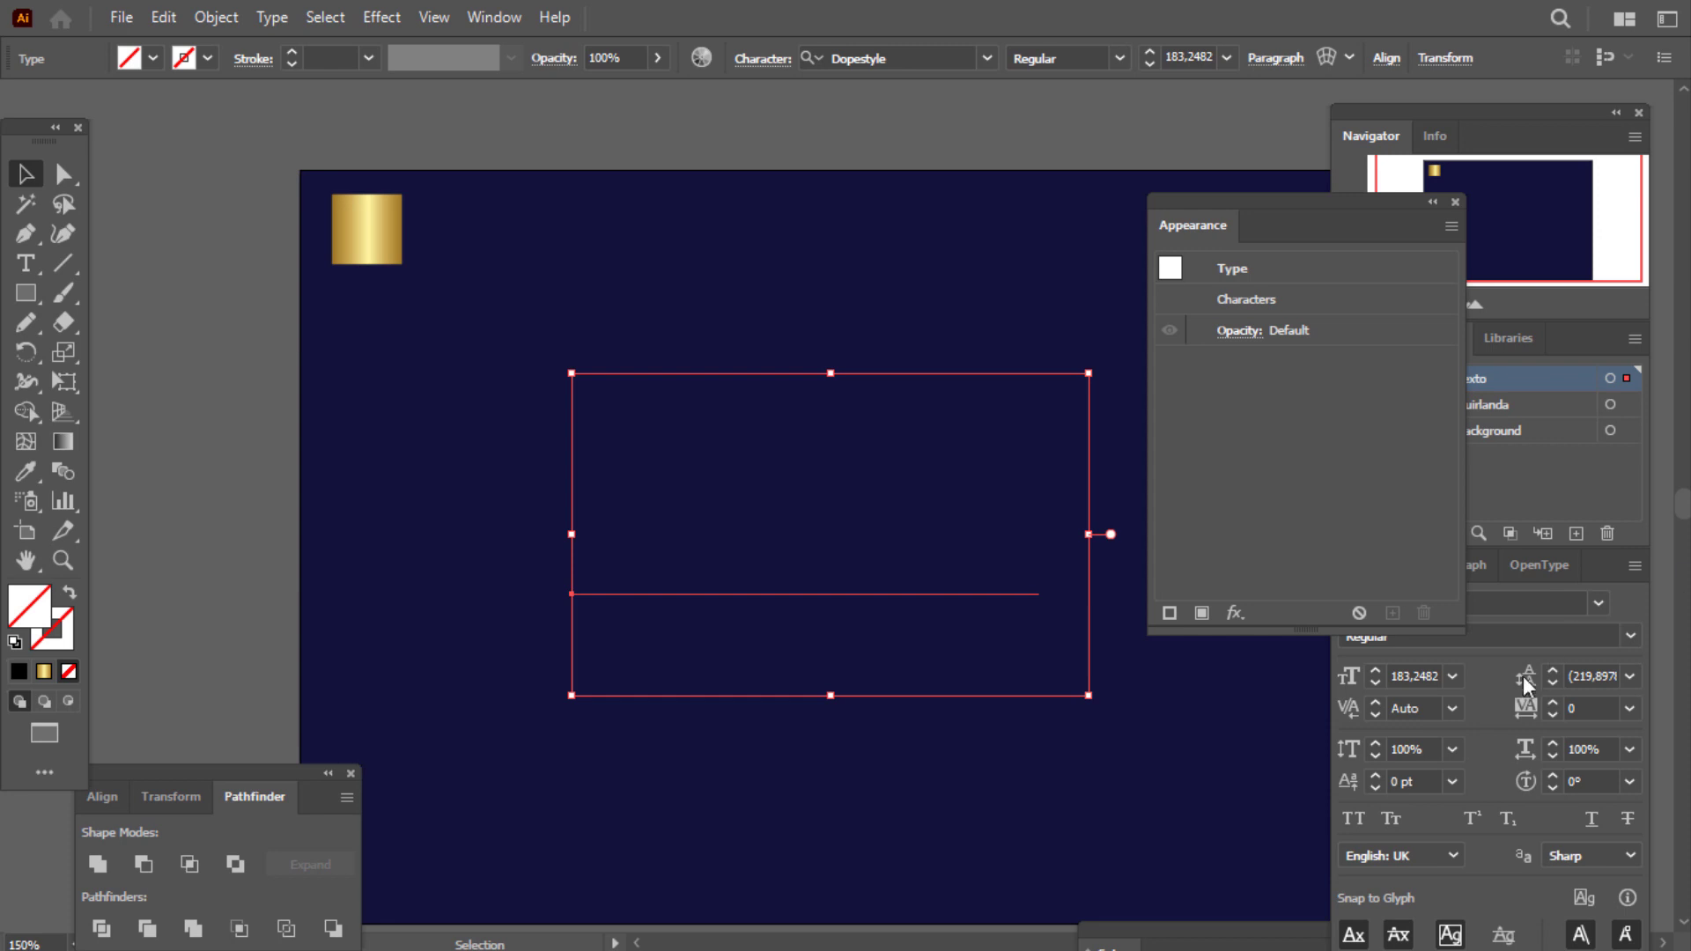
Add a new fill to Natal and sample the gold square's gradient with the Eyedropper.
left_click(1202, 613)
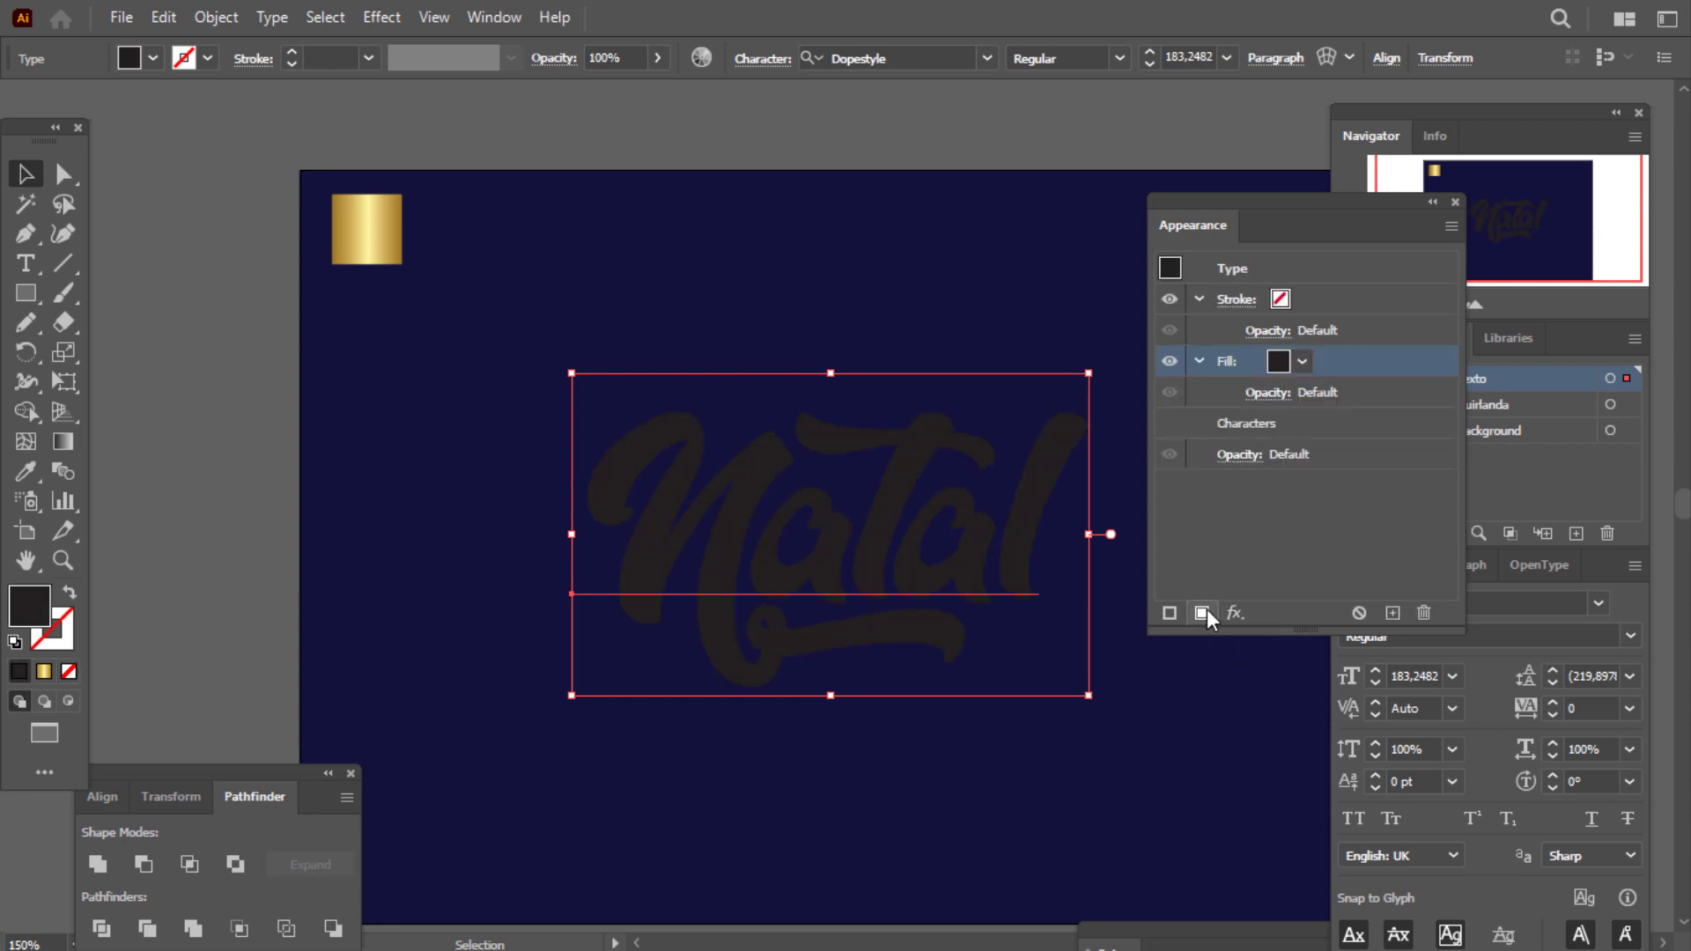
left_click(1280, 362)
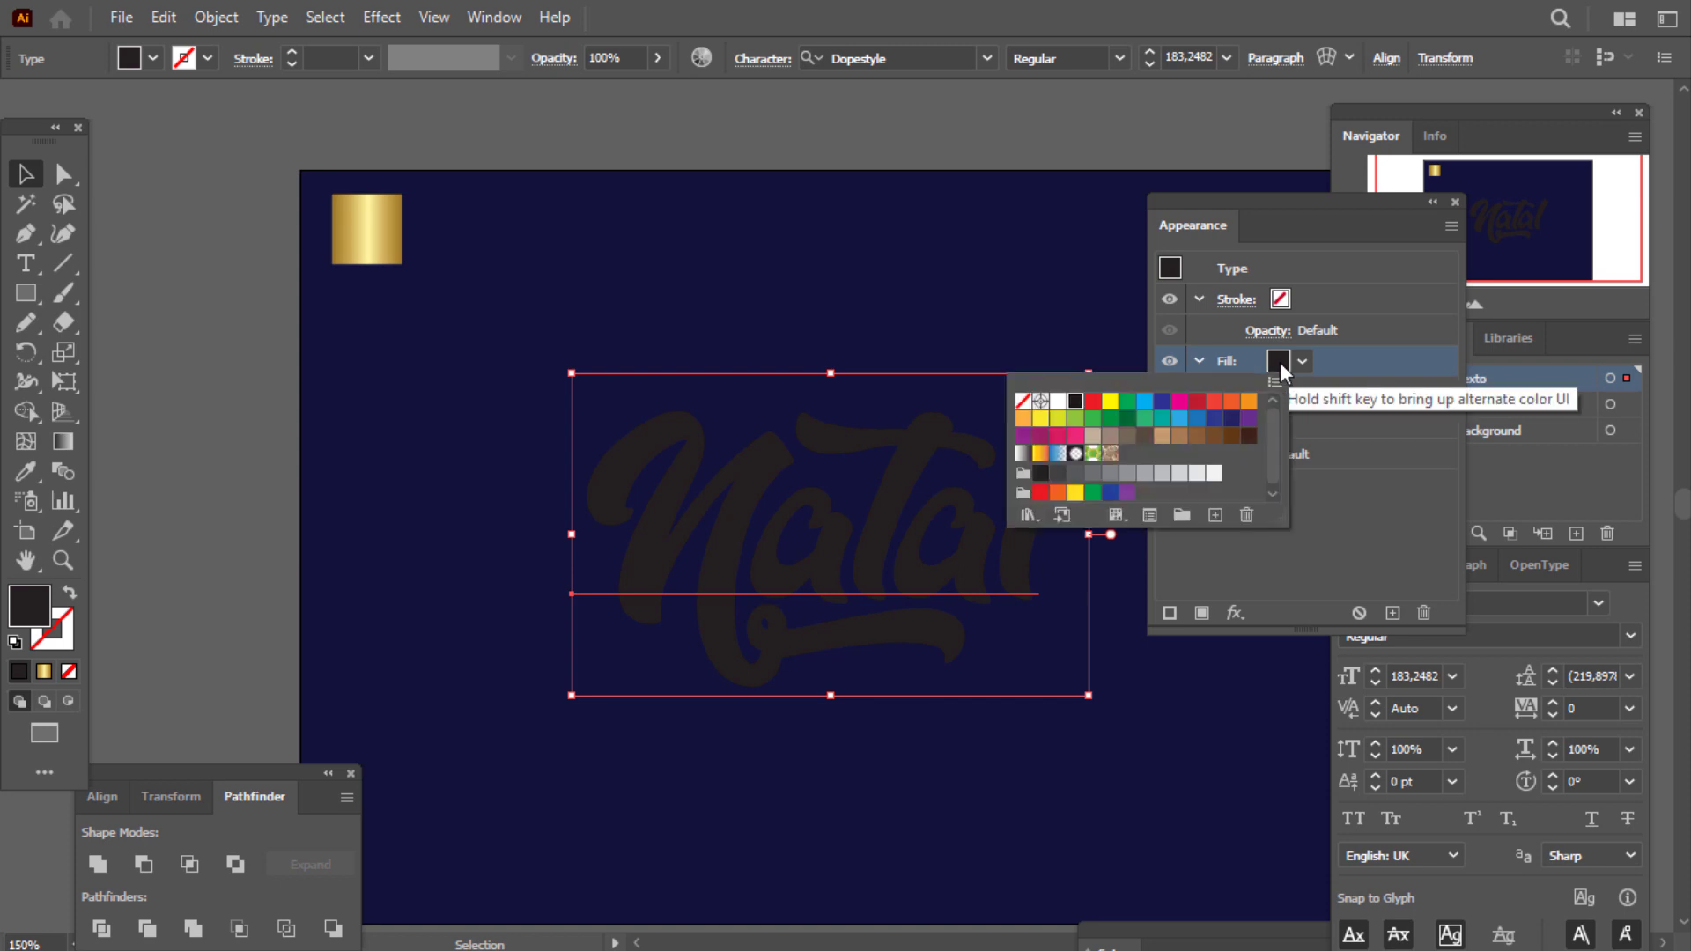
left_click(16, 491)
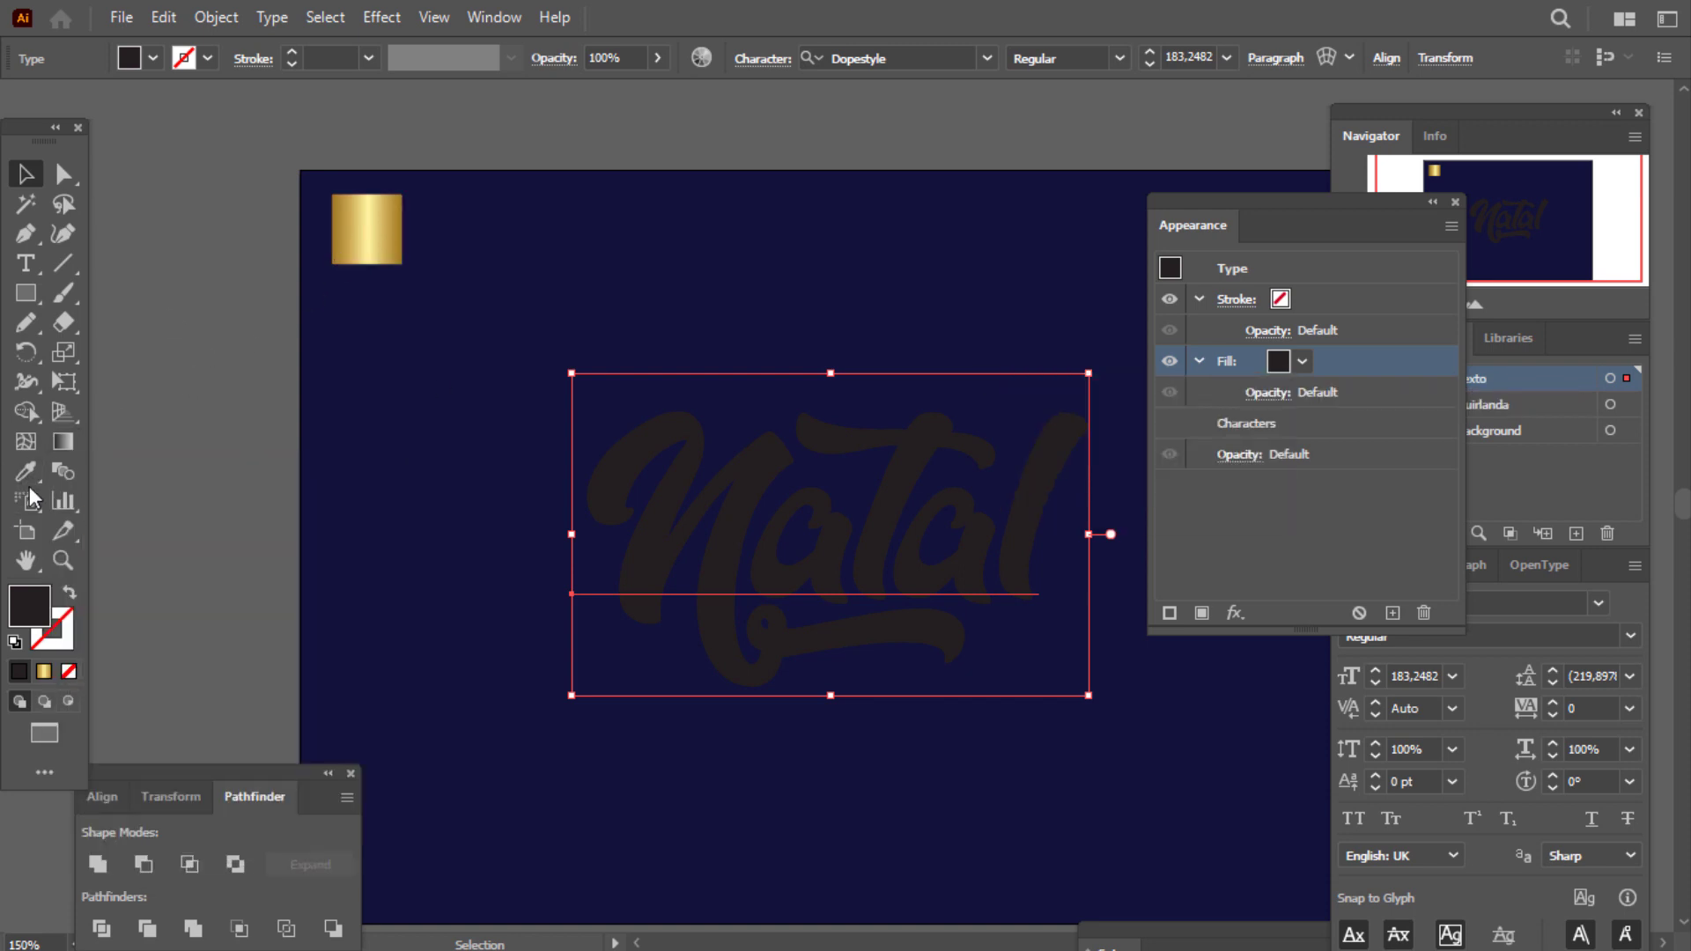
left_click(26, 471)
left_click(393, 242)
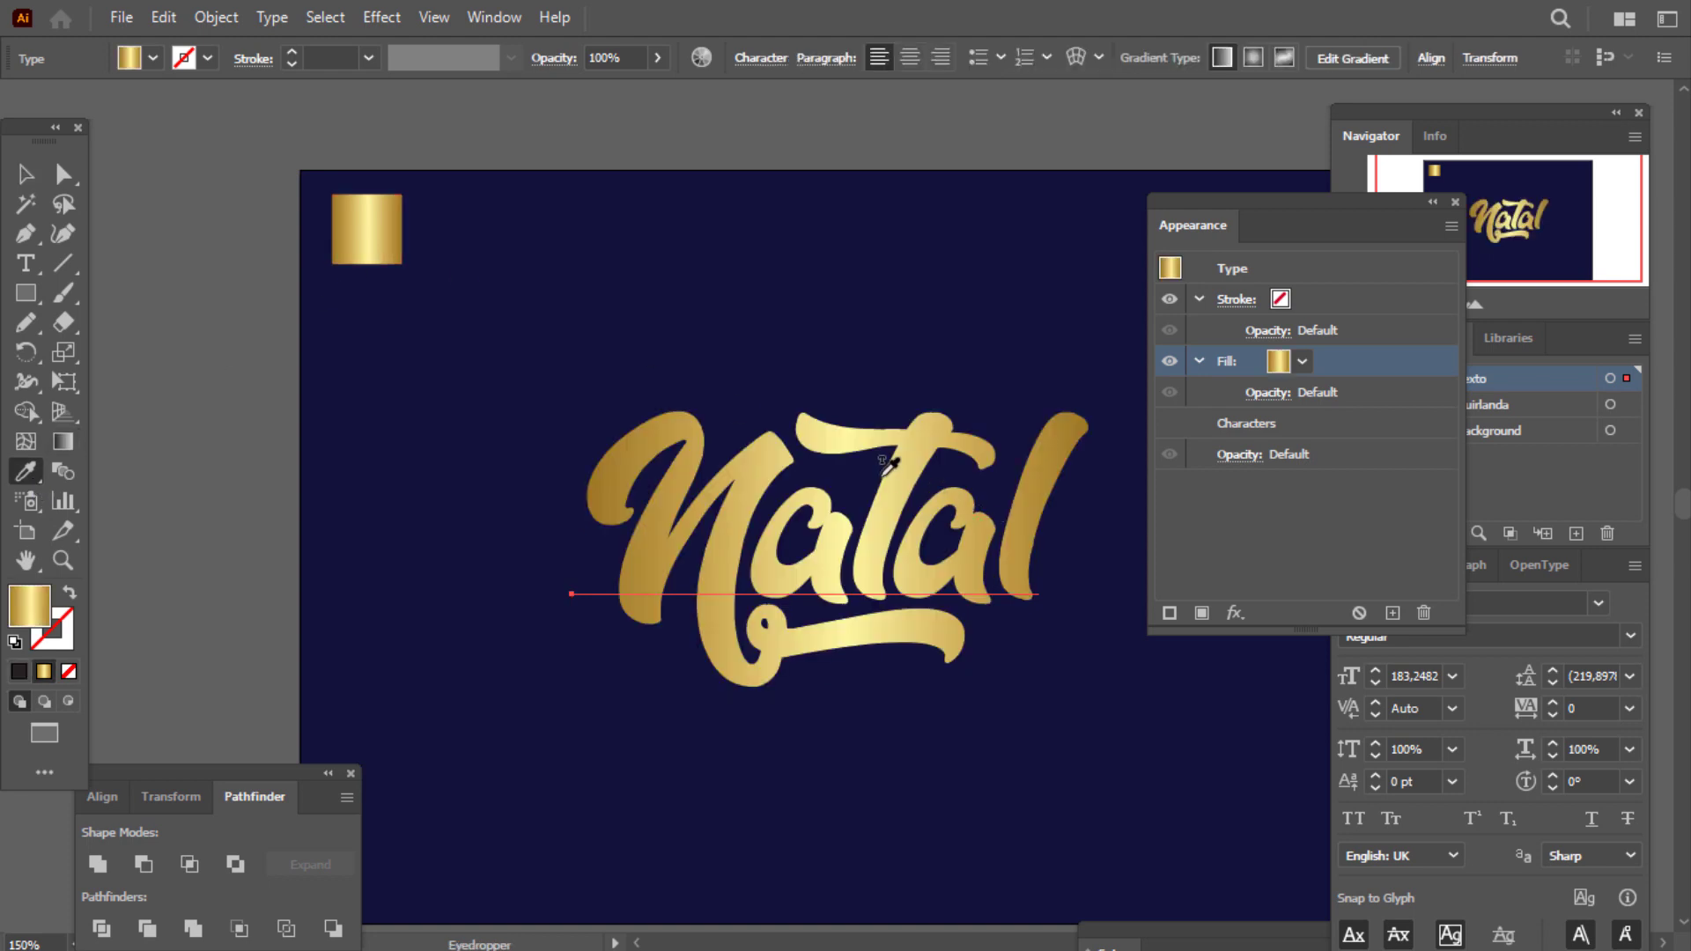
Run the gold gradient vertically from top to bottom across the lettering.
key("g")
left_click_drag(841, 396, 841, 657)
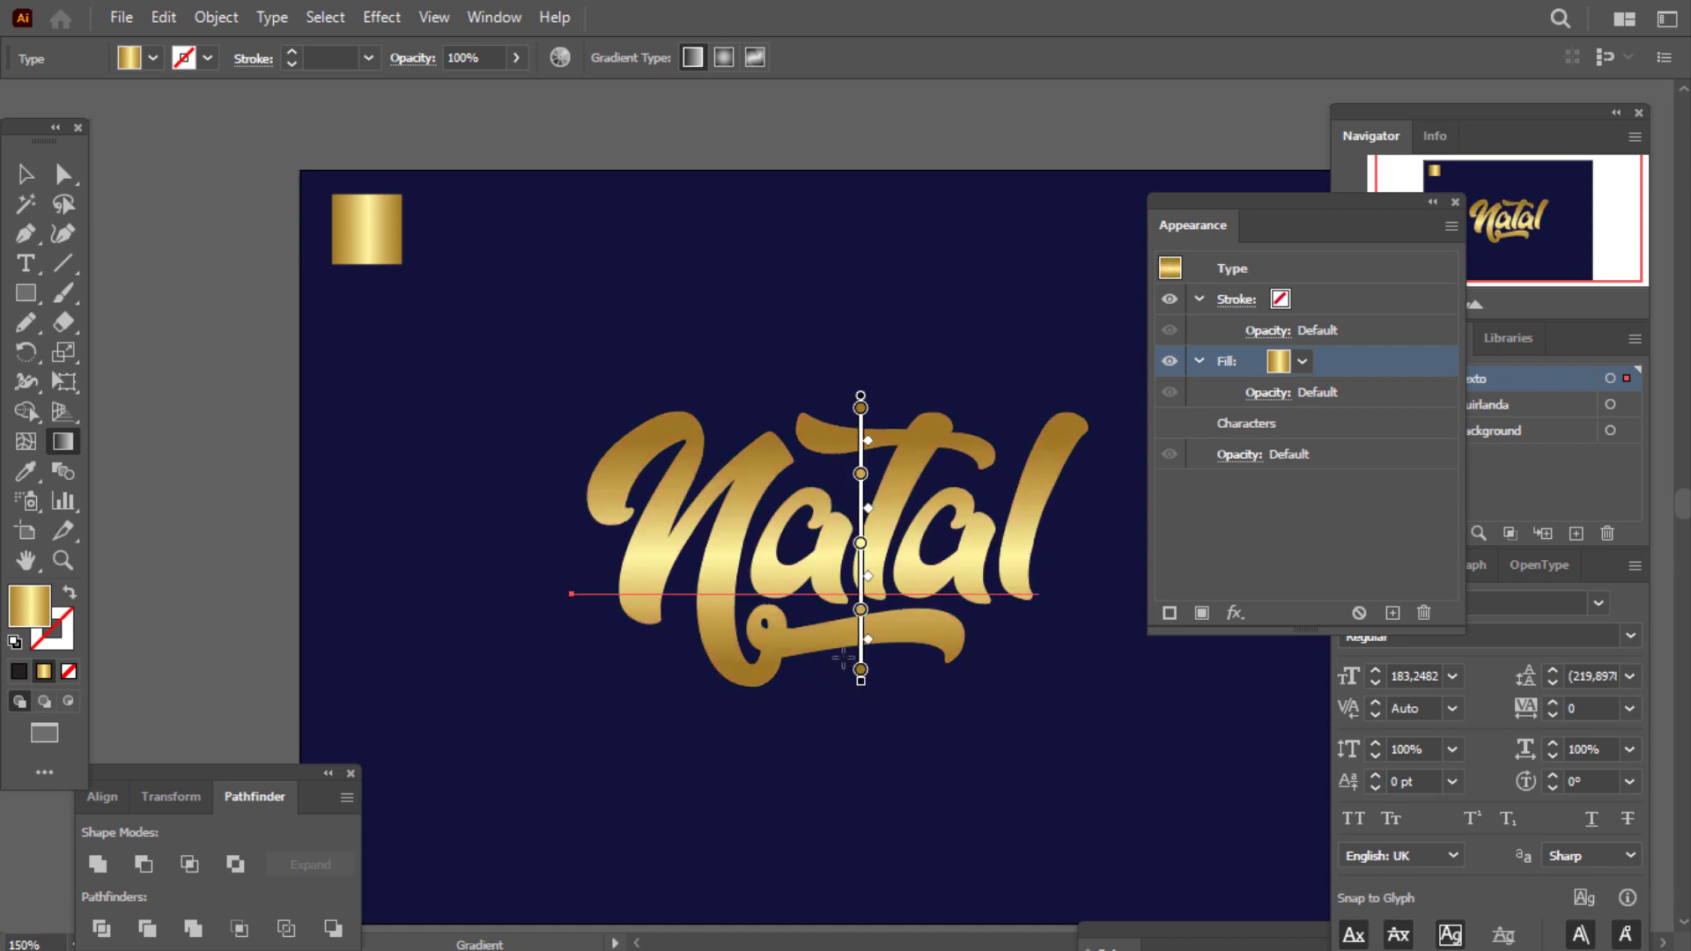
left_click(25, 174)
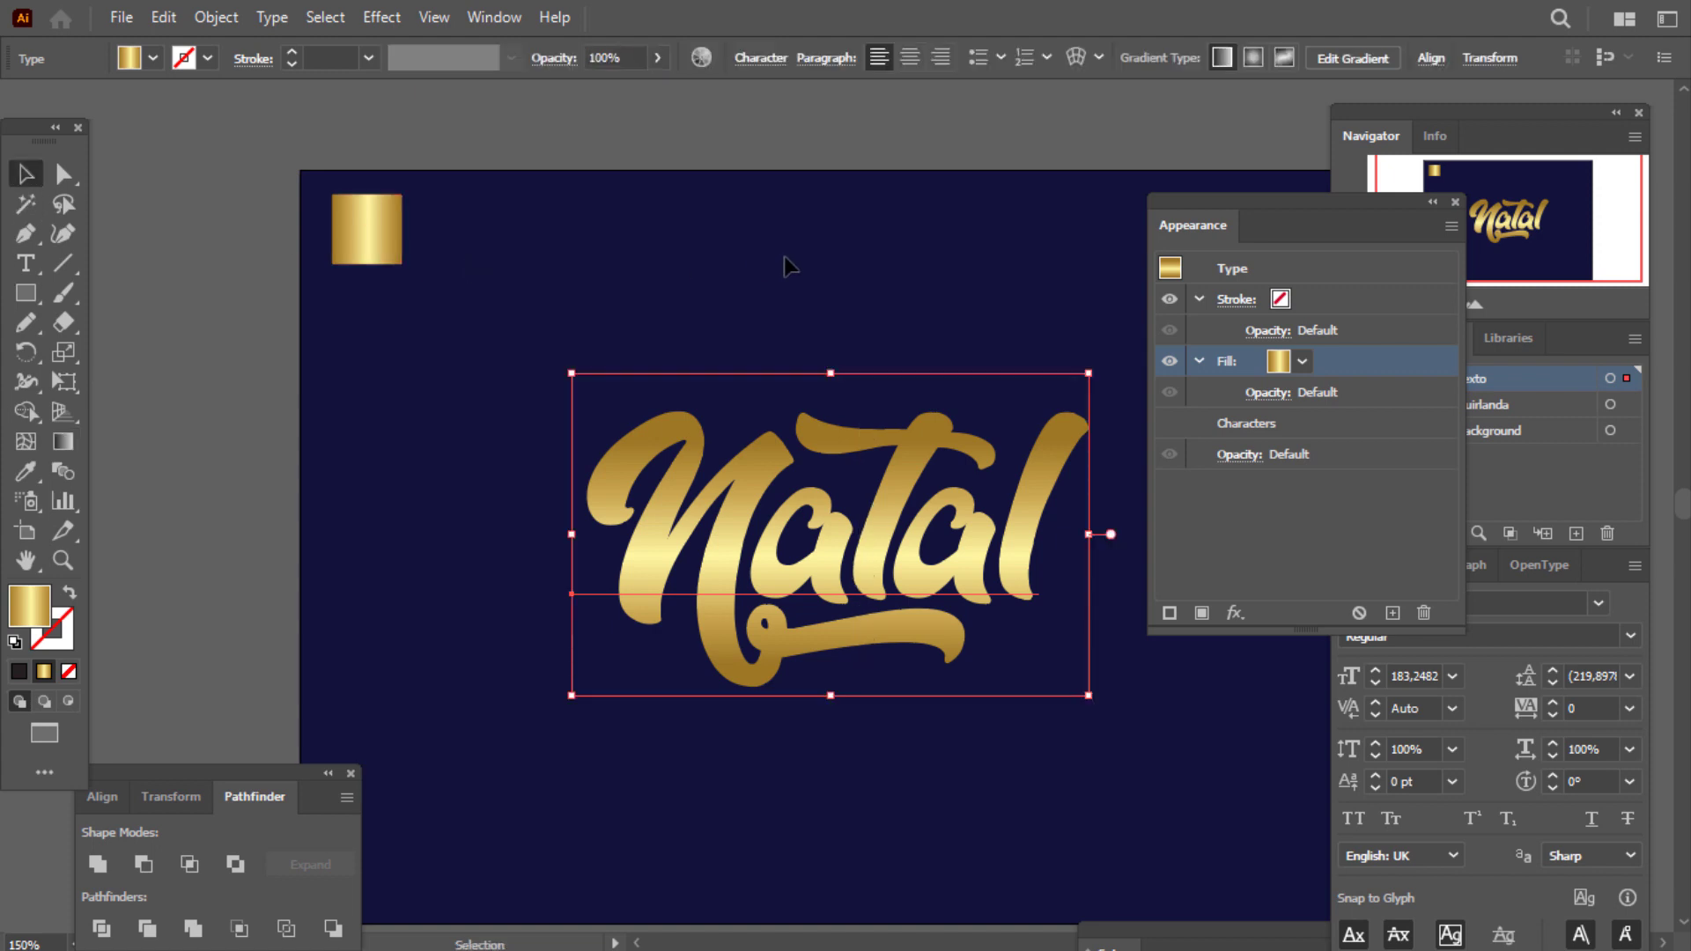
Nudge the Natal lettering slightly left and recentre the view on it.
left_click(851, 385)
left_click_drag(877, 436, 866, 436)
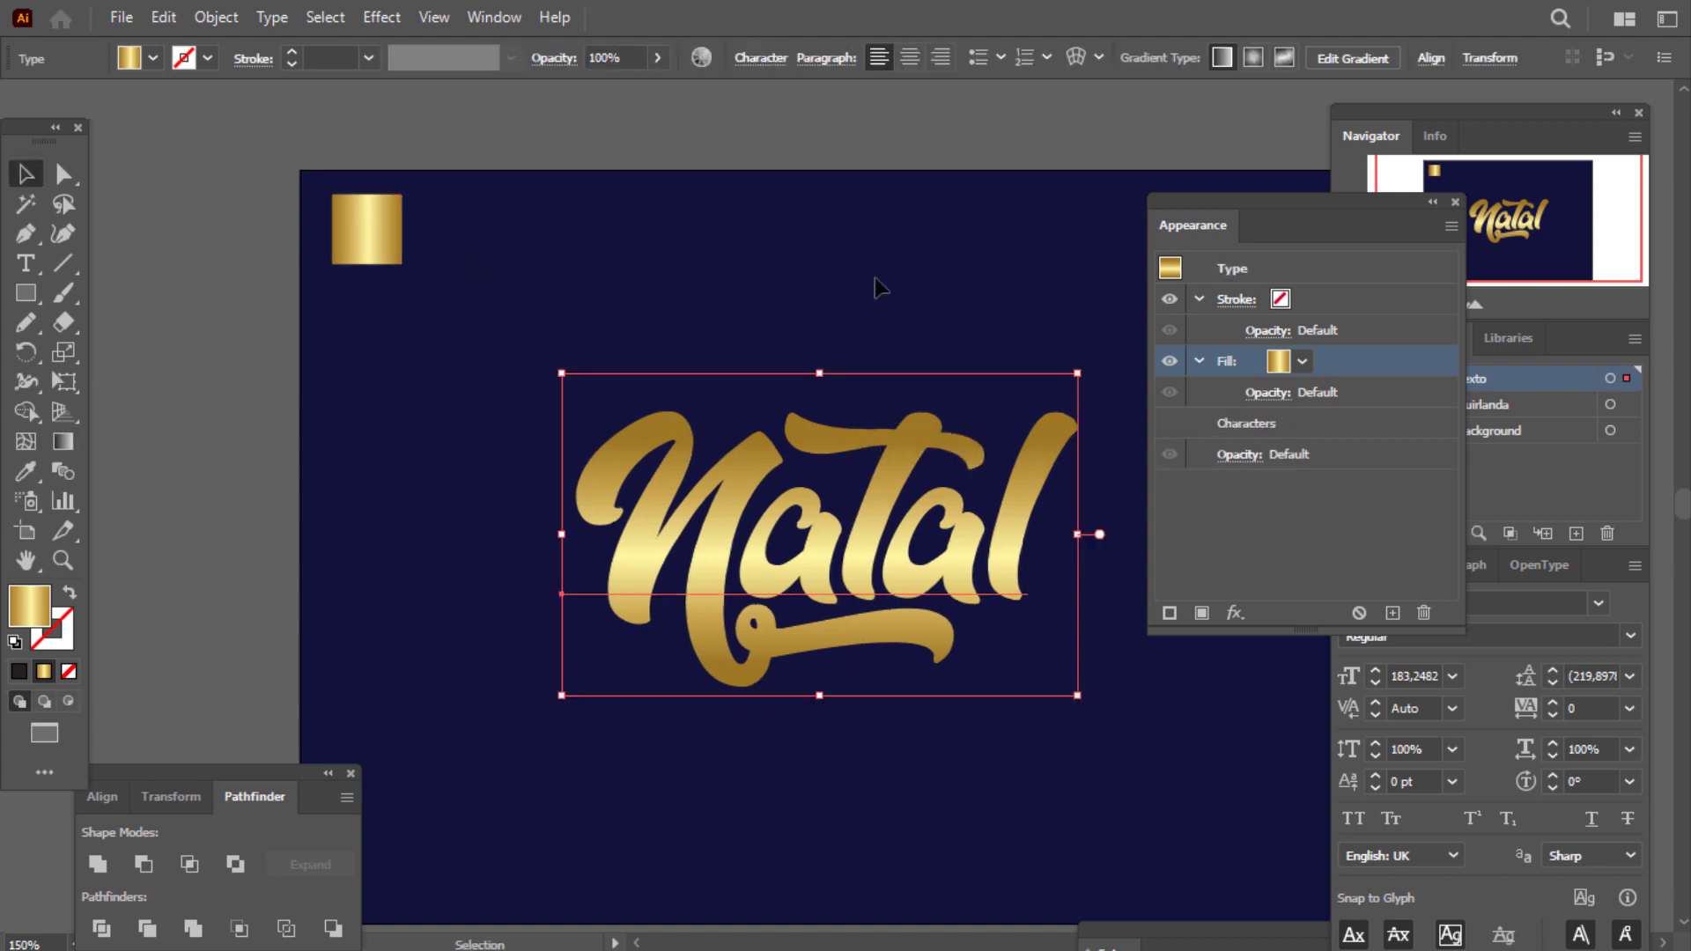
scroll(1045, 320, "up", 1)
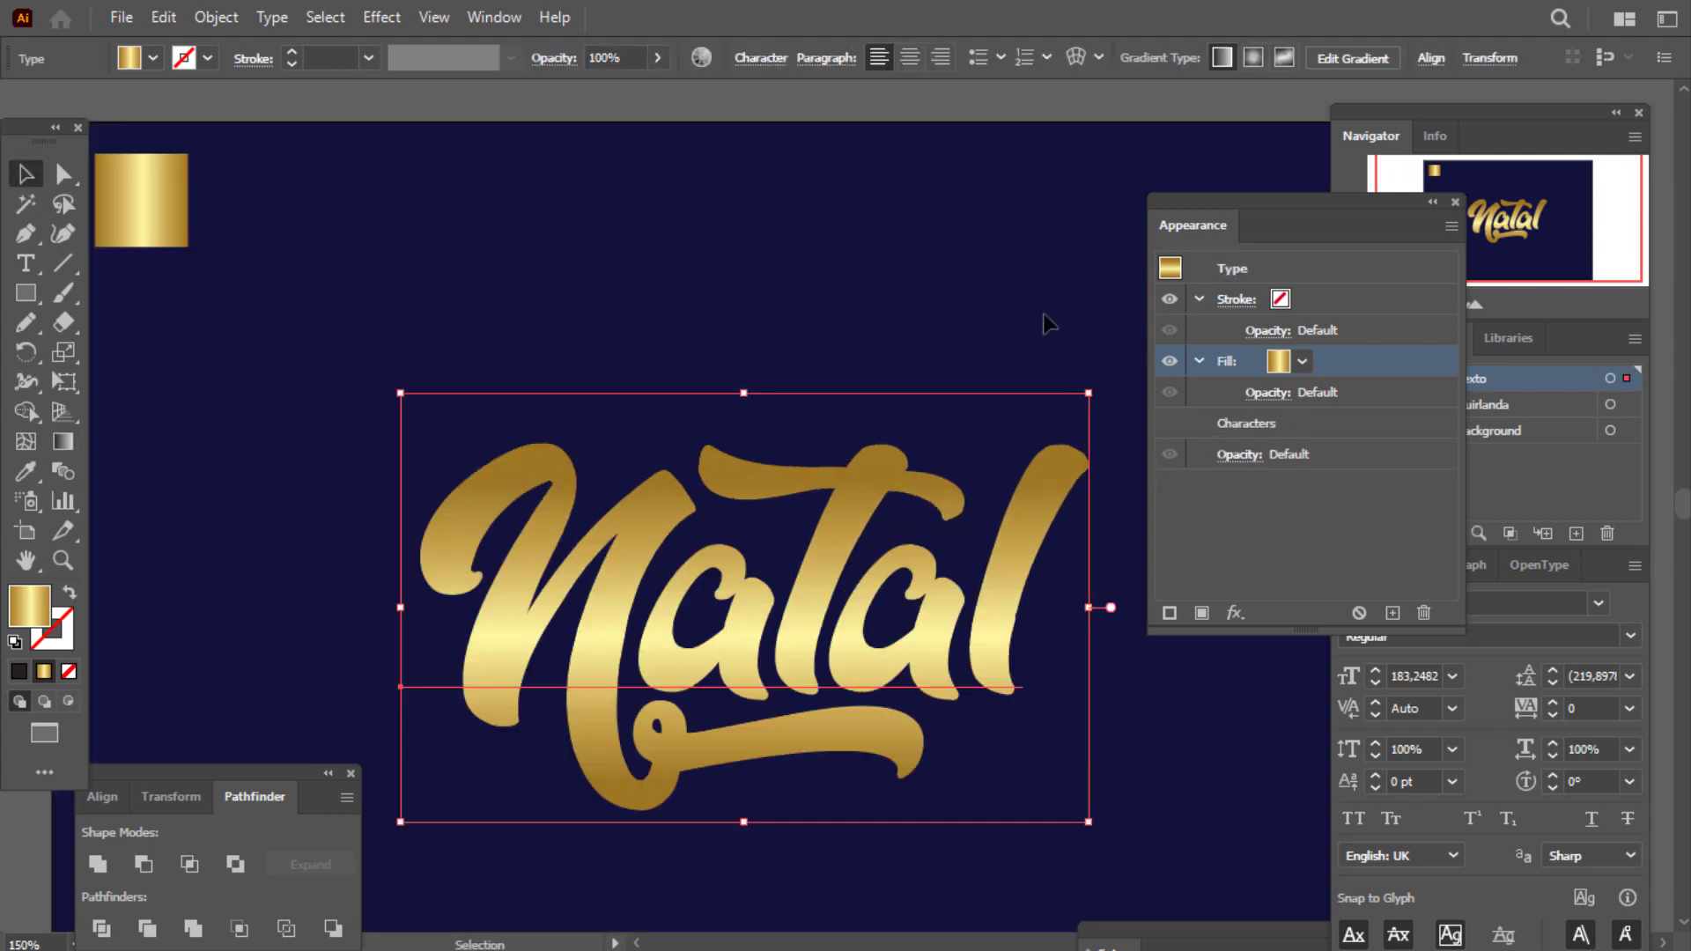
left_click_drag(1011, 368, 1013, 316)
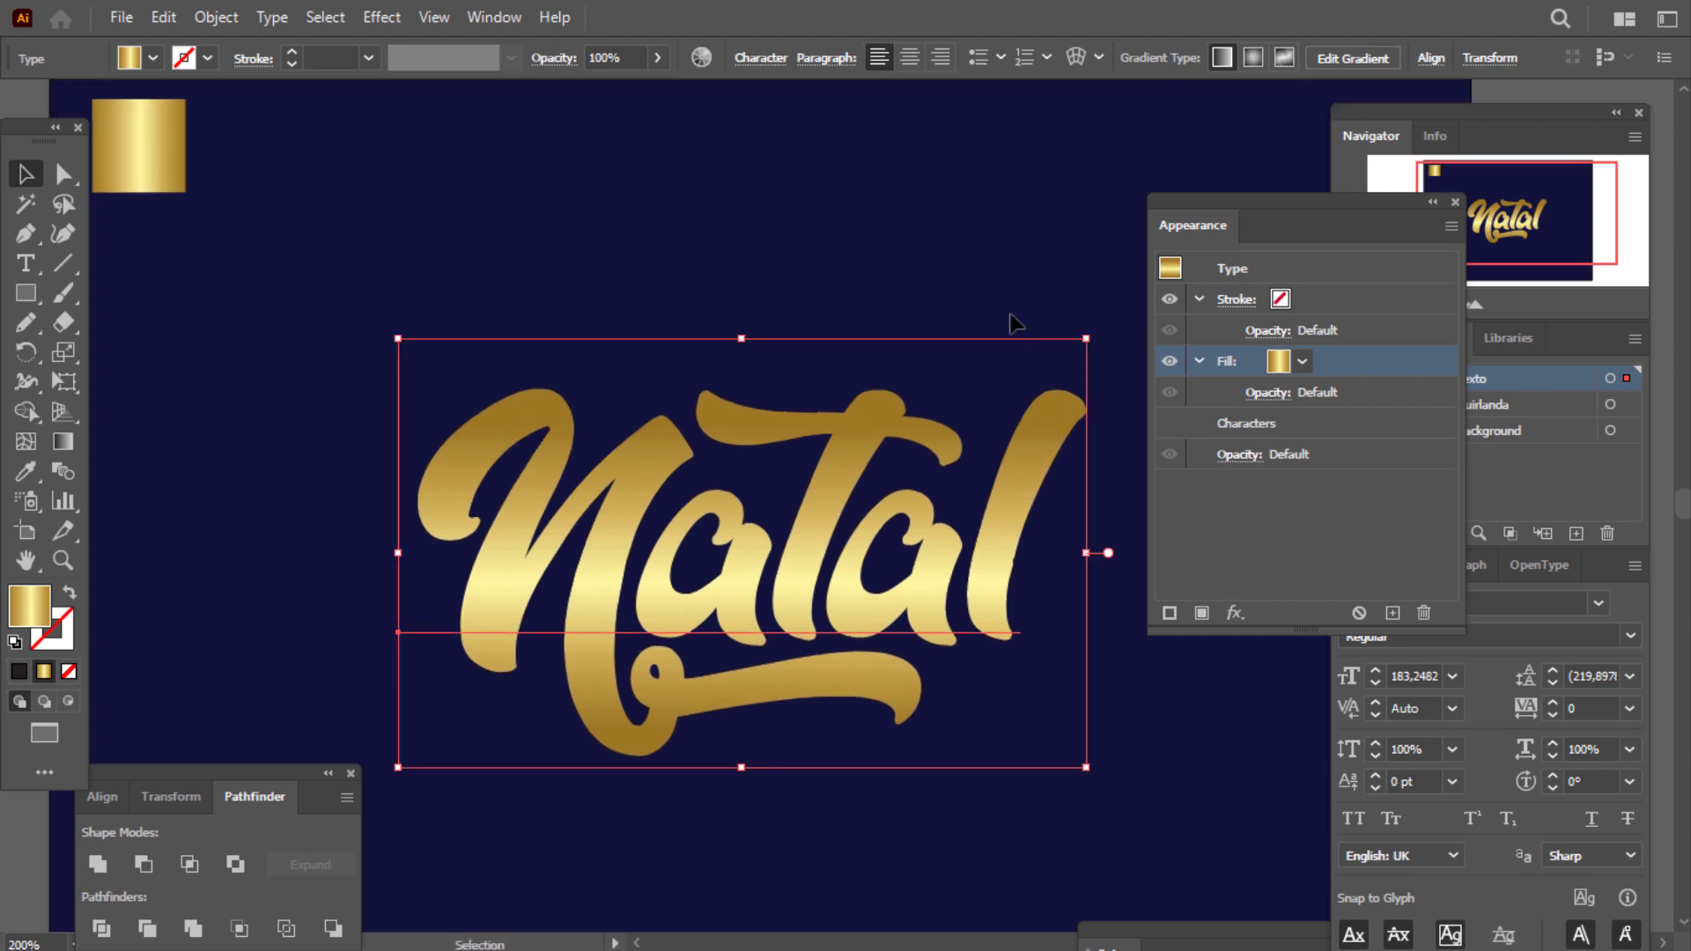
Add a second fill and apply an Offset Path effect of -3 pt to it.
left_click(1390, 614)
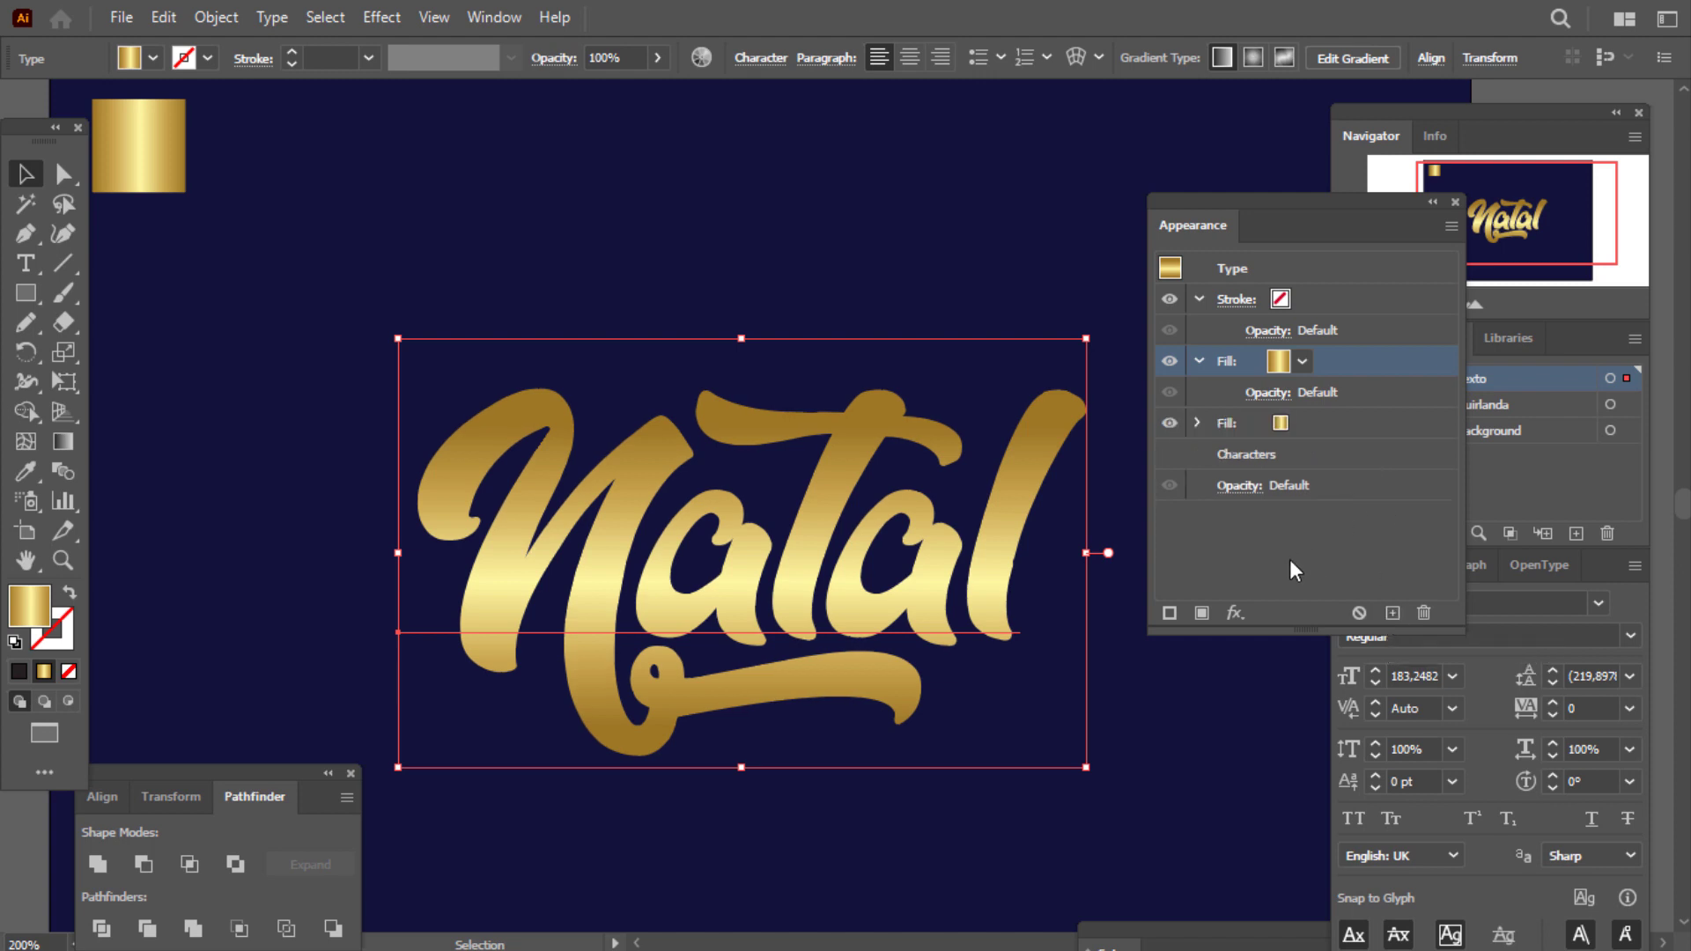
left_click(1238, 611)
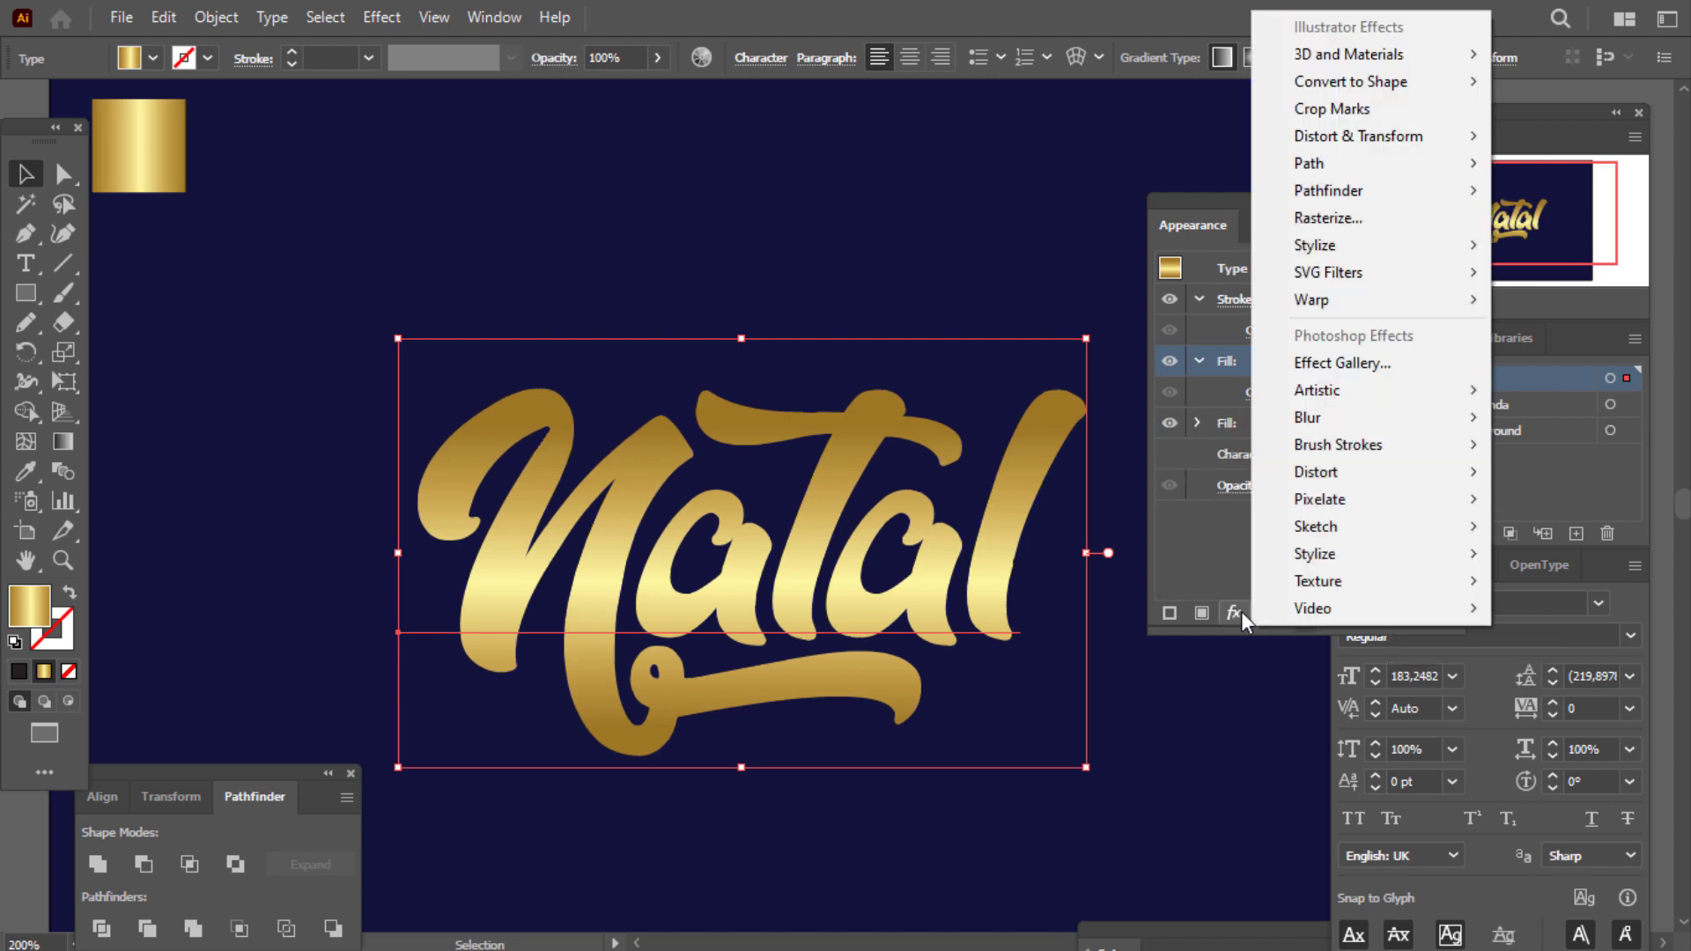
mouse_move(1361, 162)
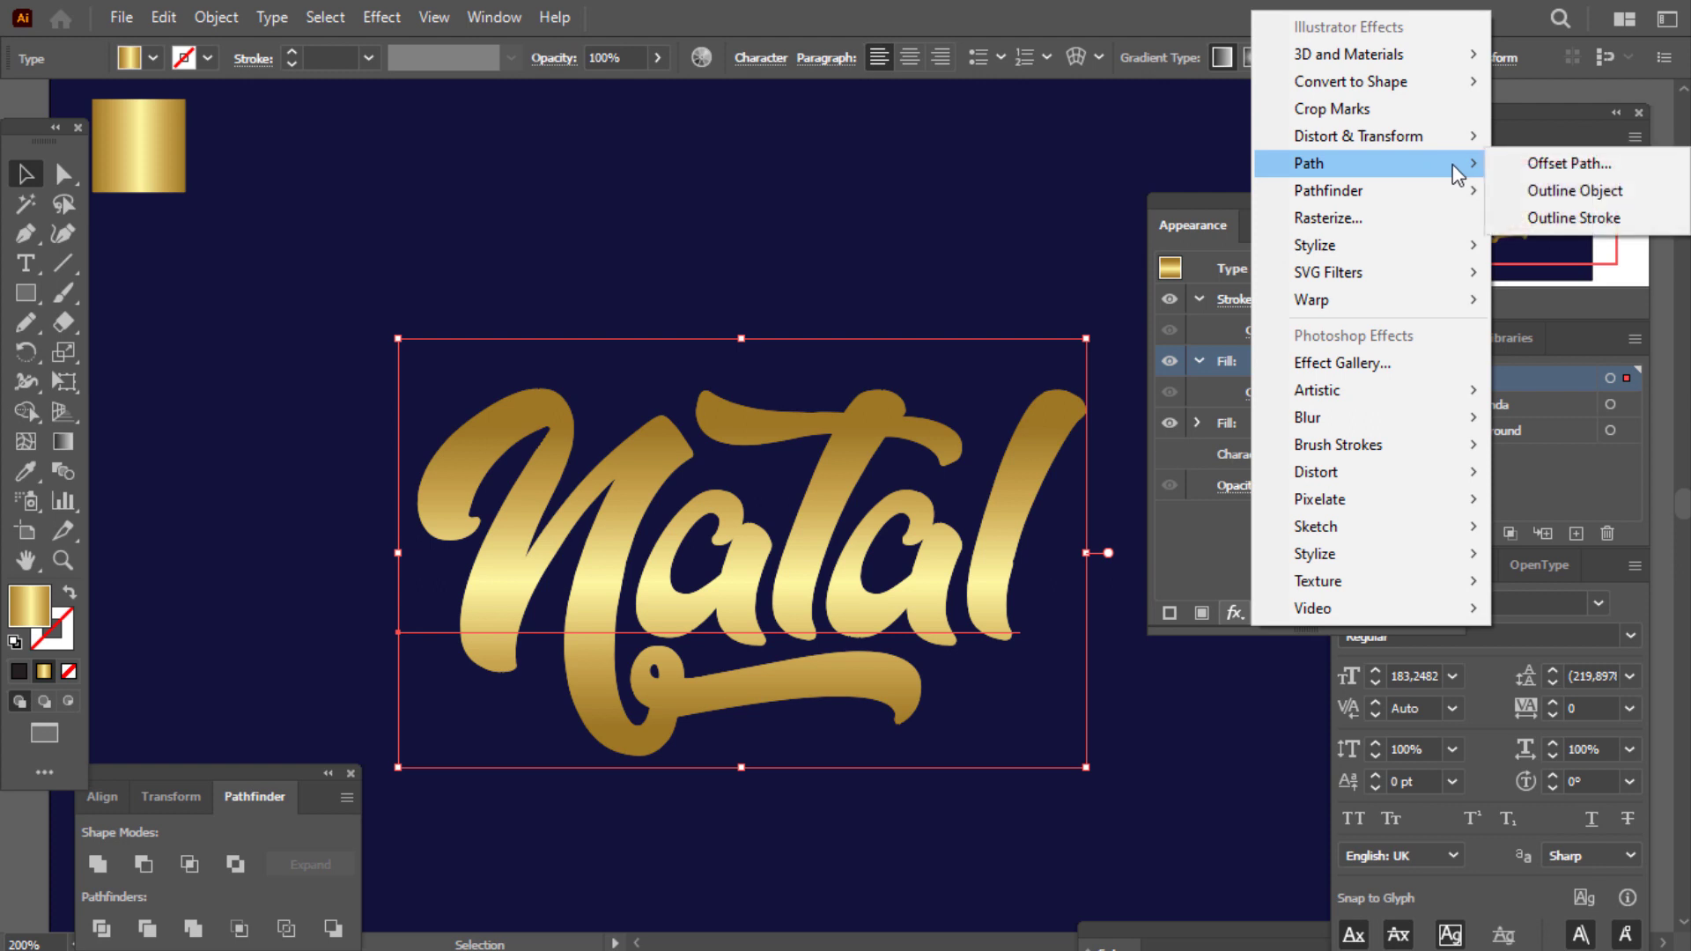
left_click(1573, 163)
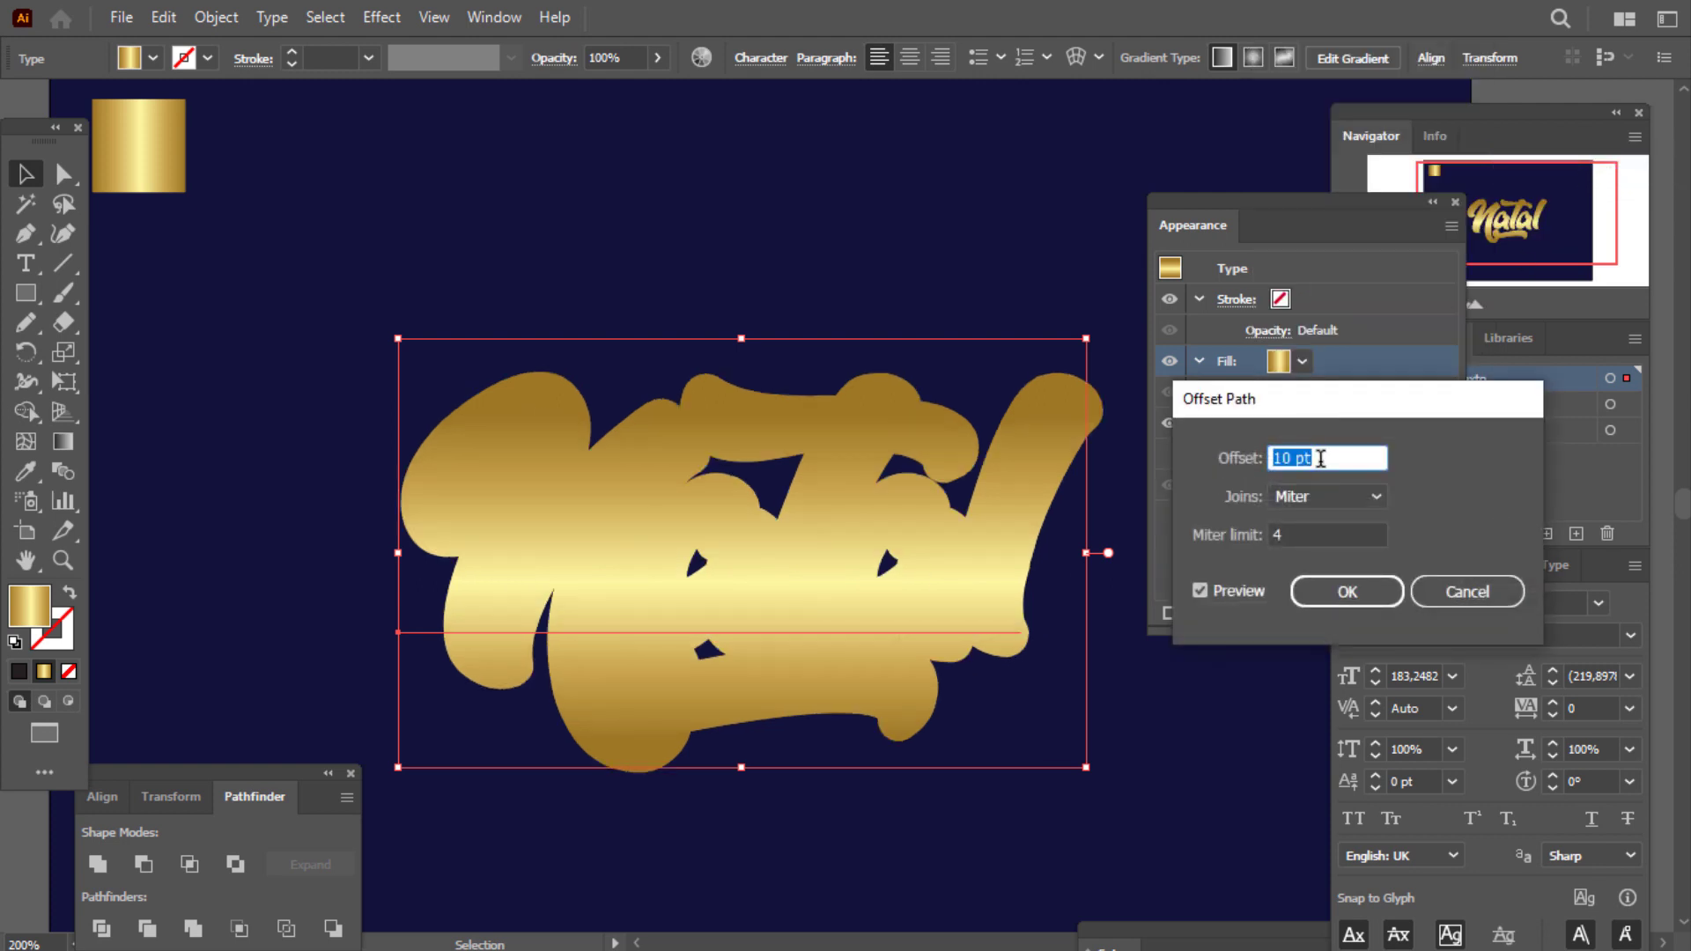
type("-3")
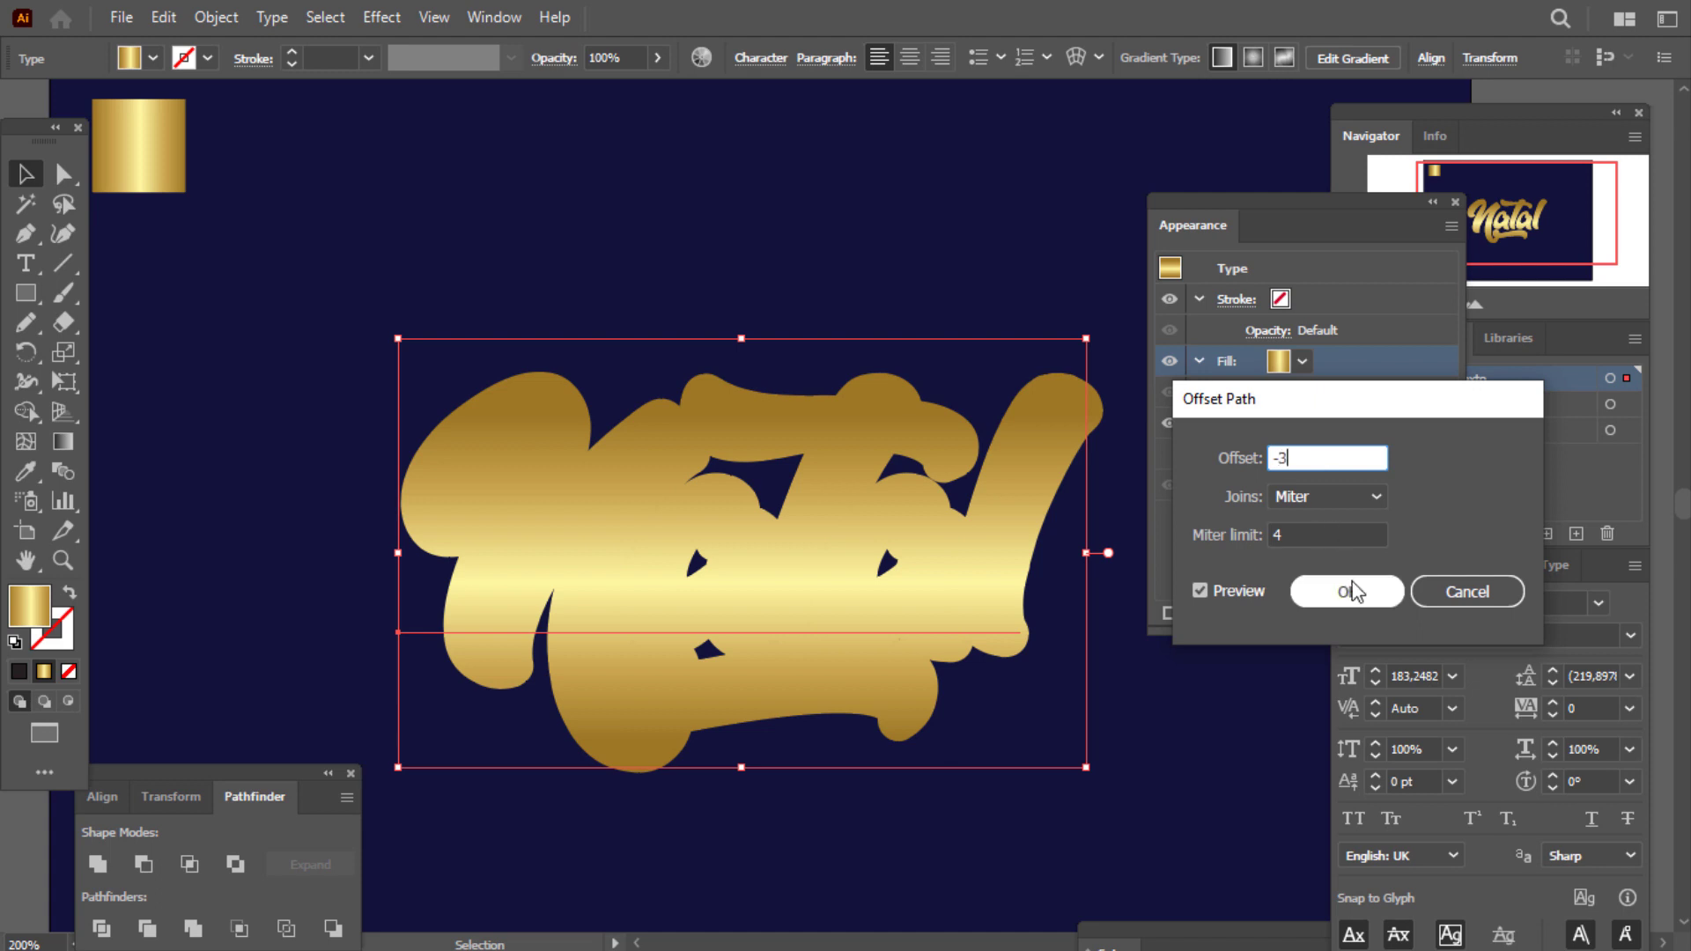
left_click(1350, 584)
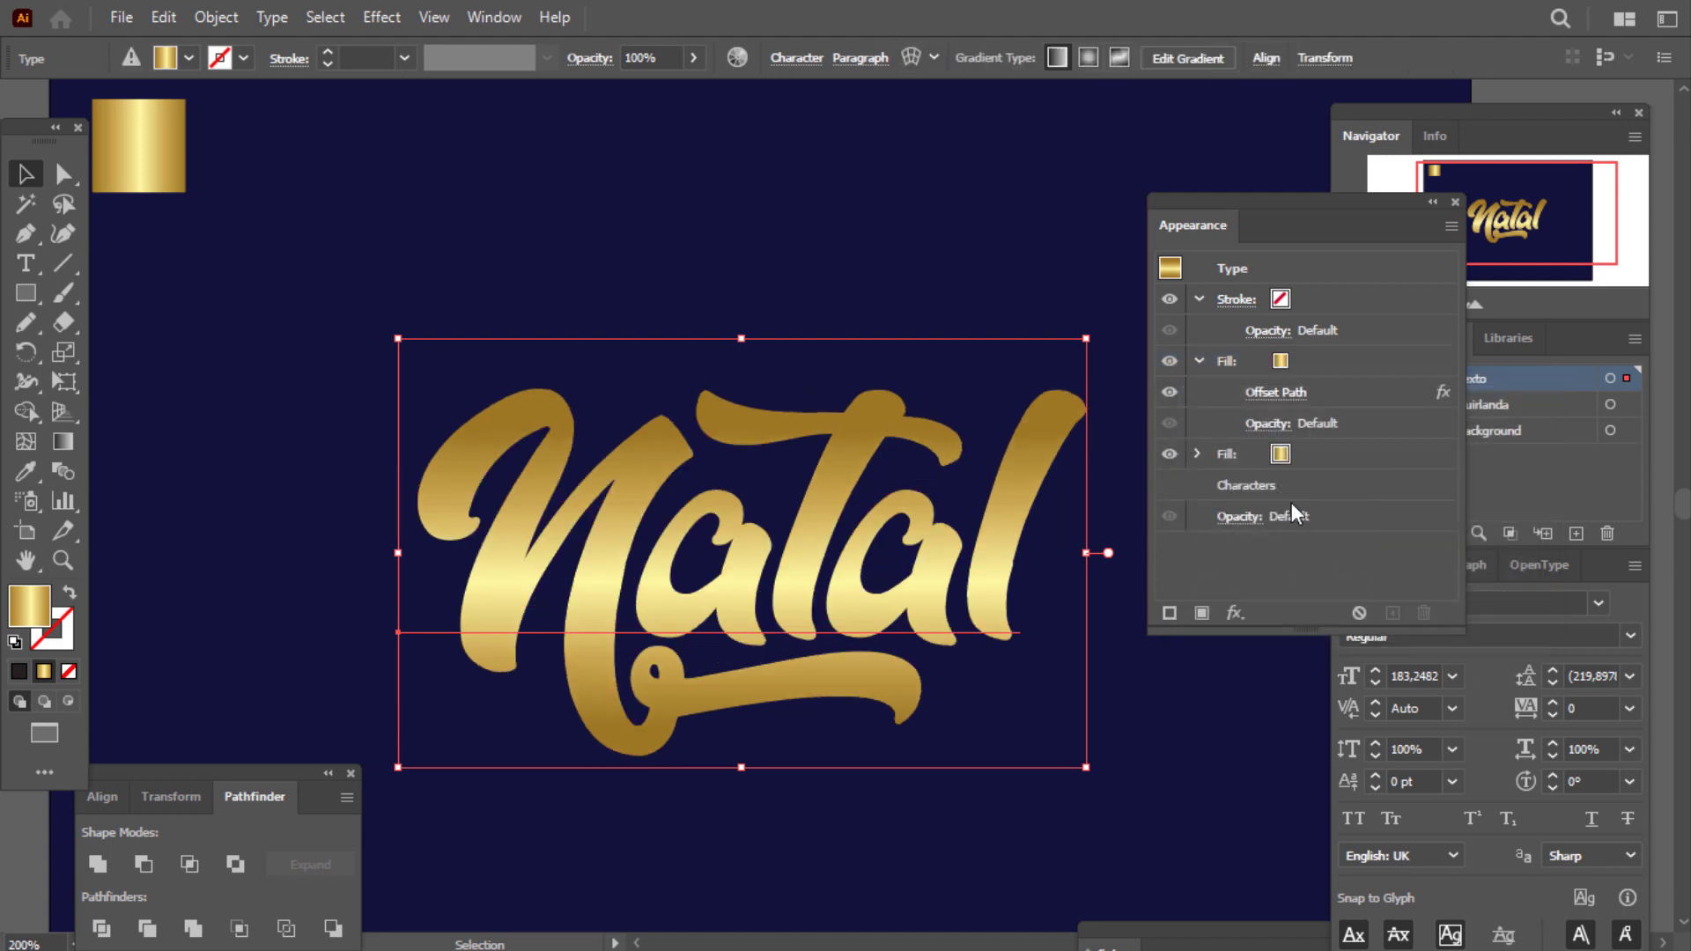
Give the offset top fill the sampled gold gradient, running horizontally across Natal.
left_click(1340, 359)
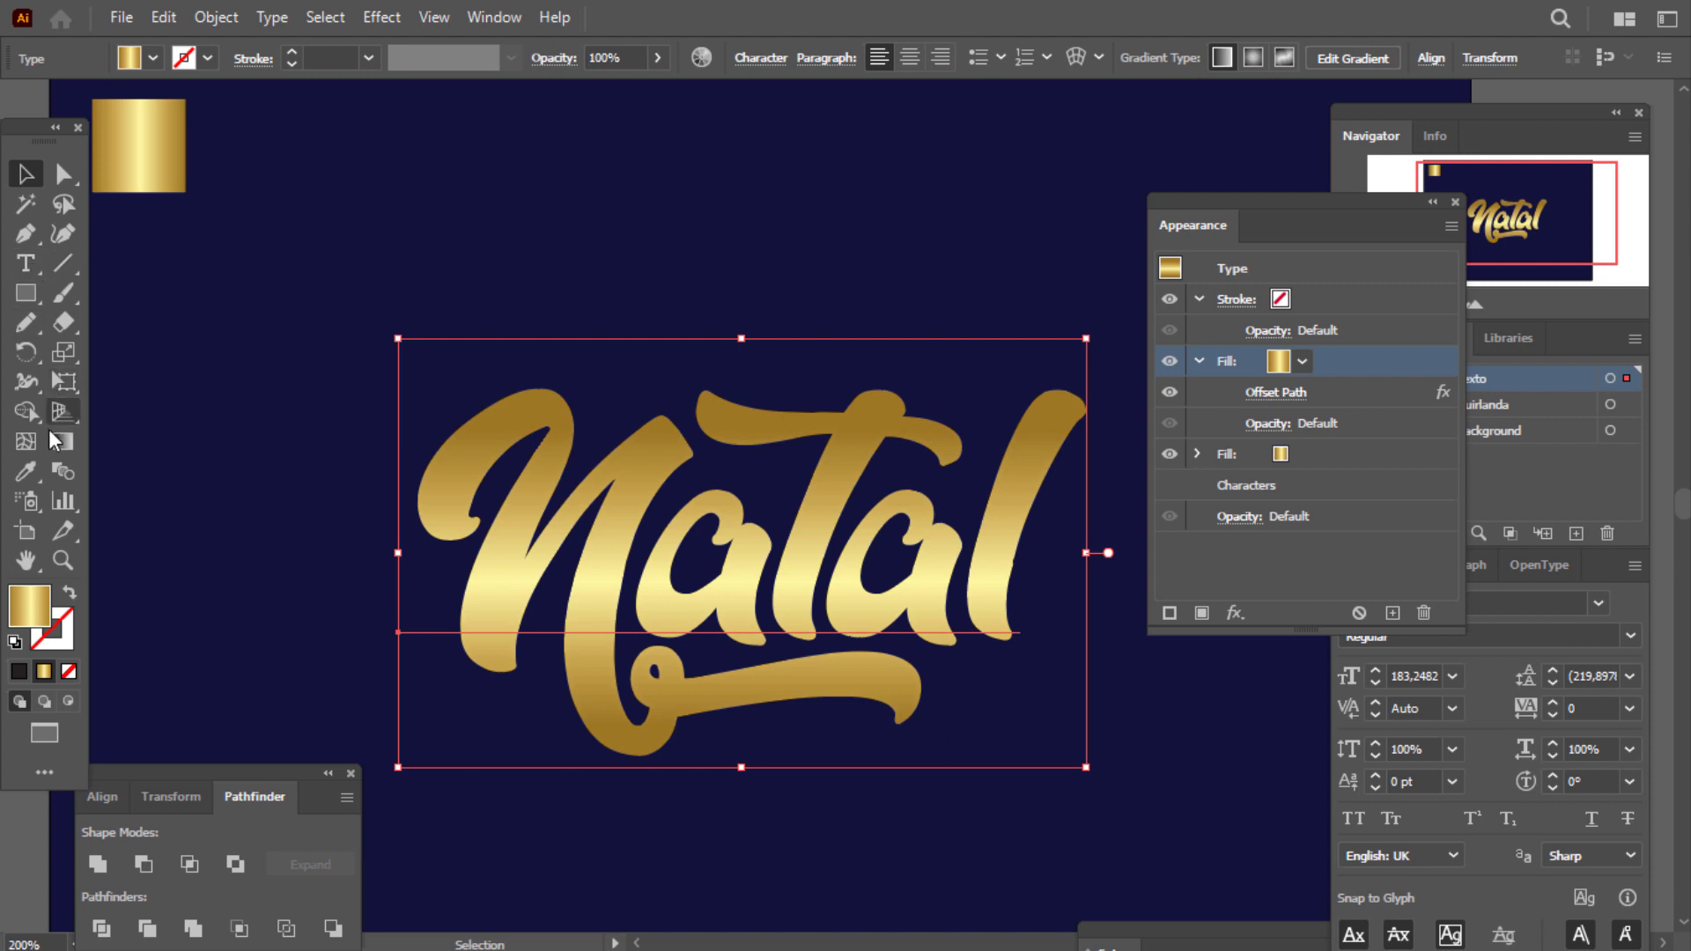
left_click(26, 471)
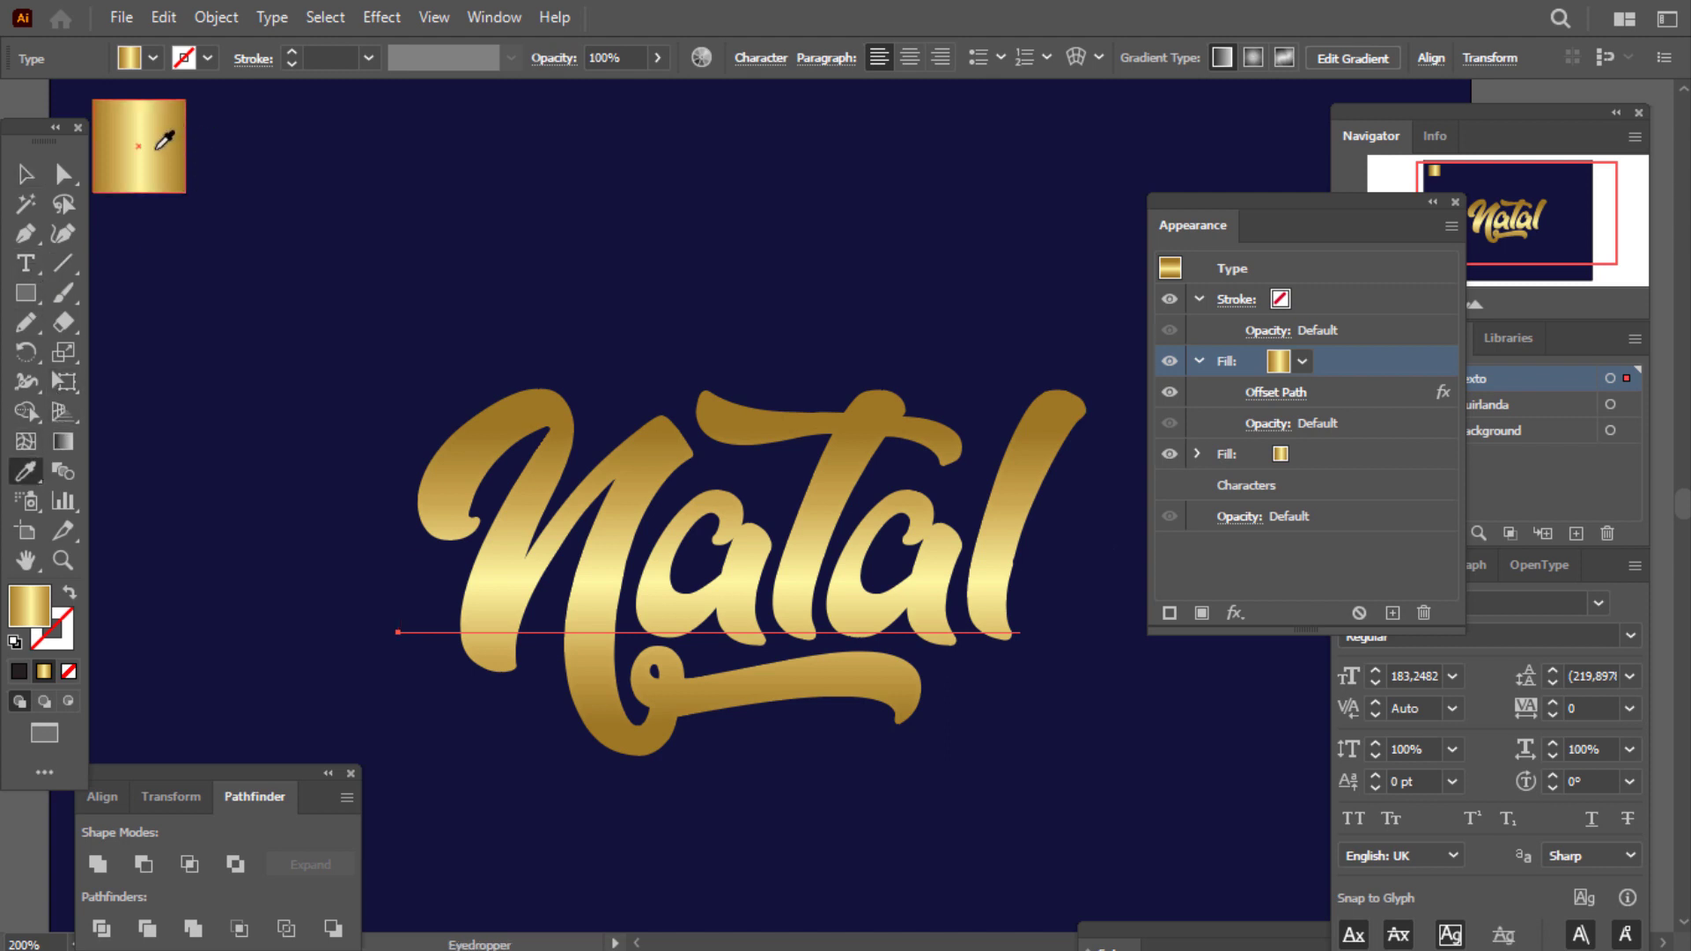
left_click(26, 173)
left_click(821, 468)
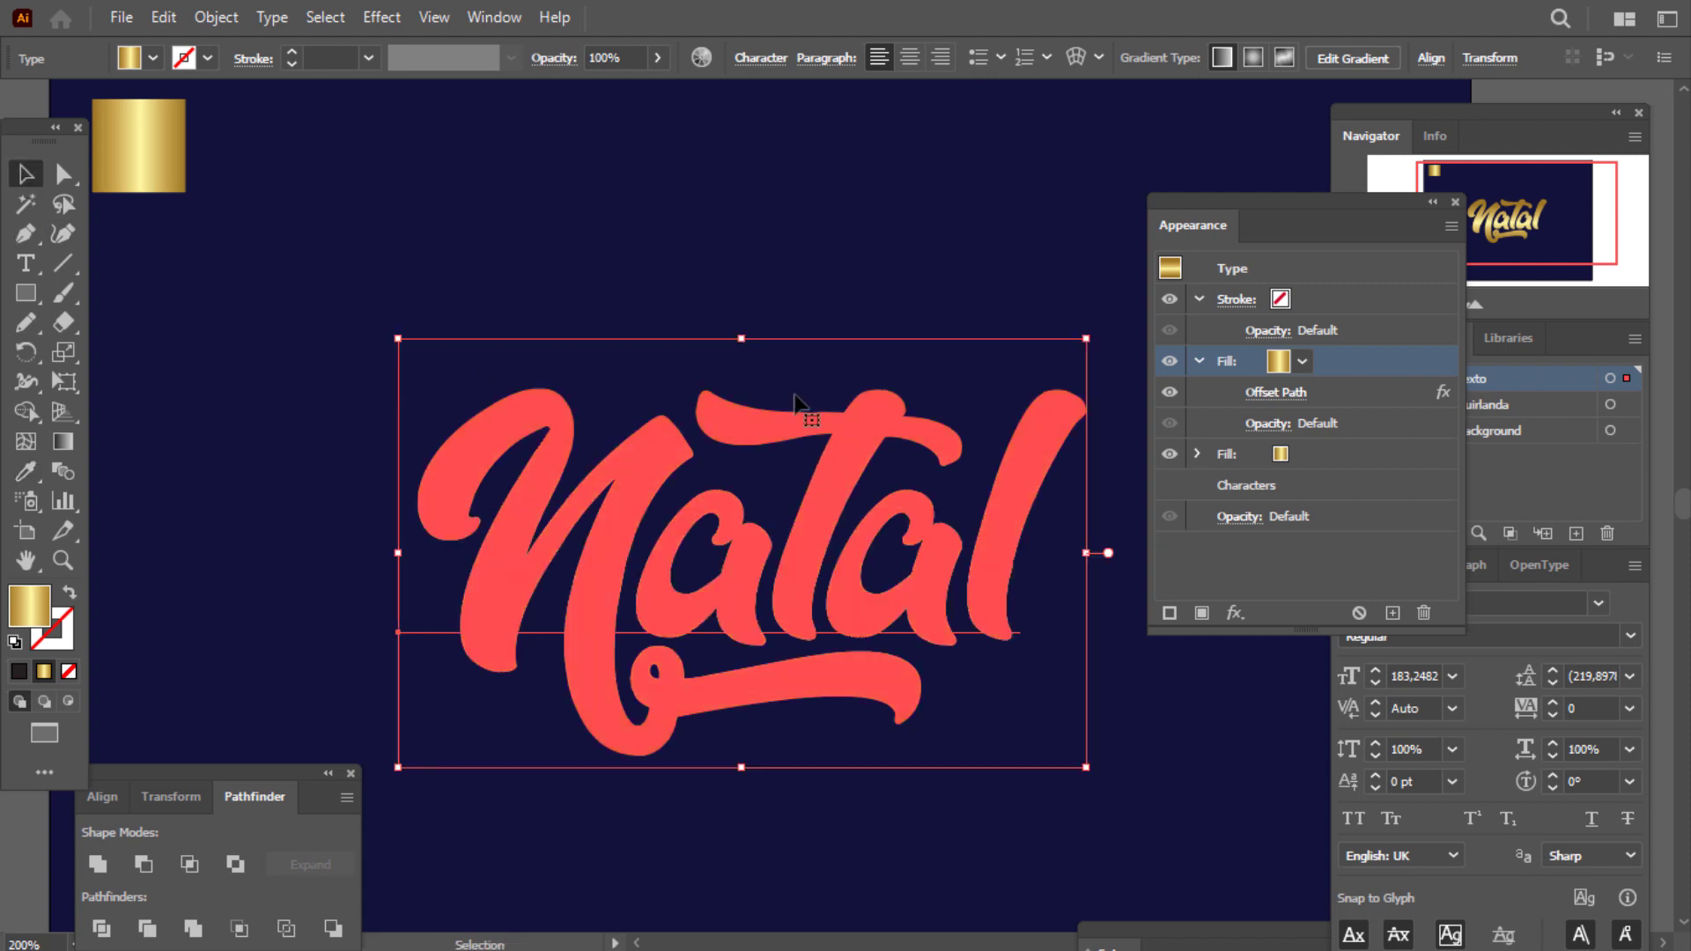
key("g")
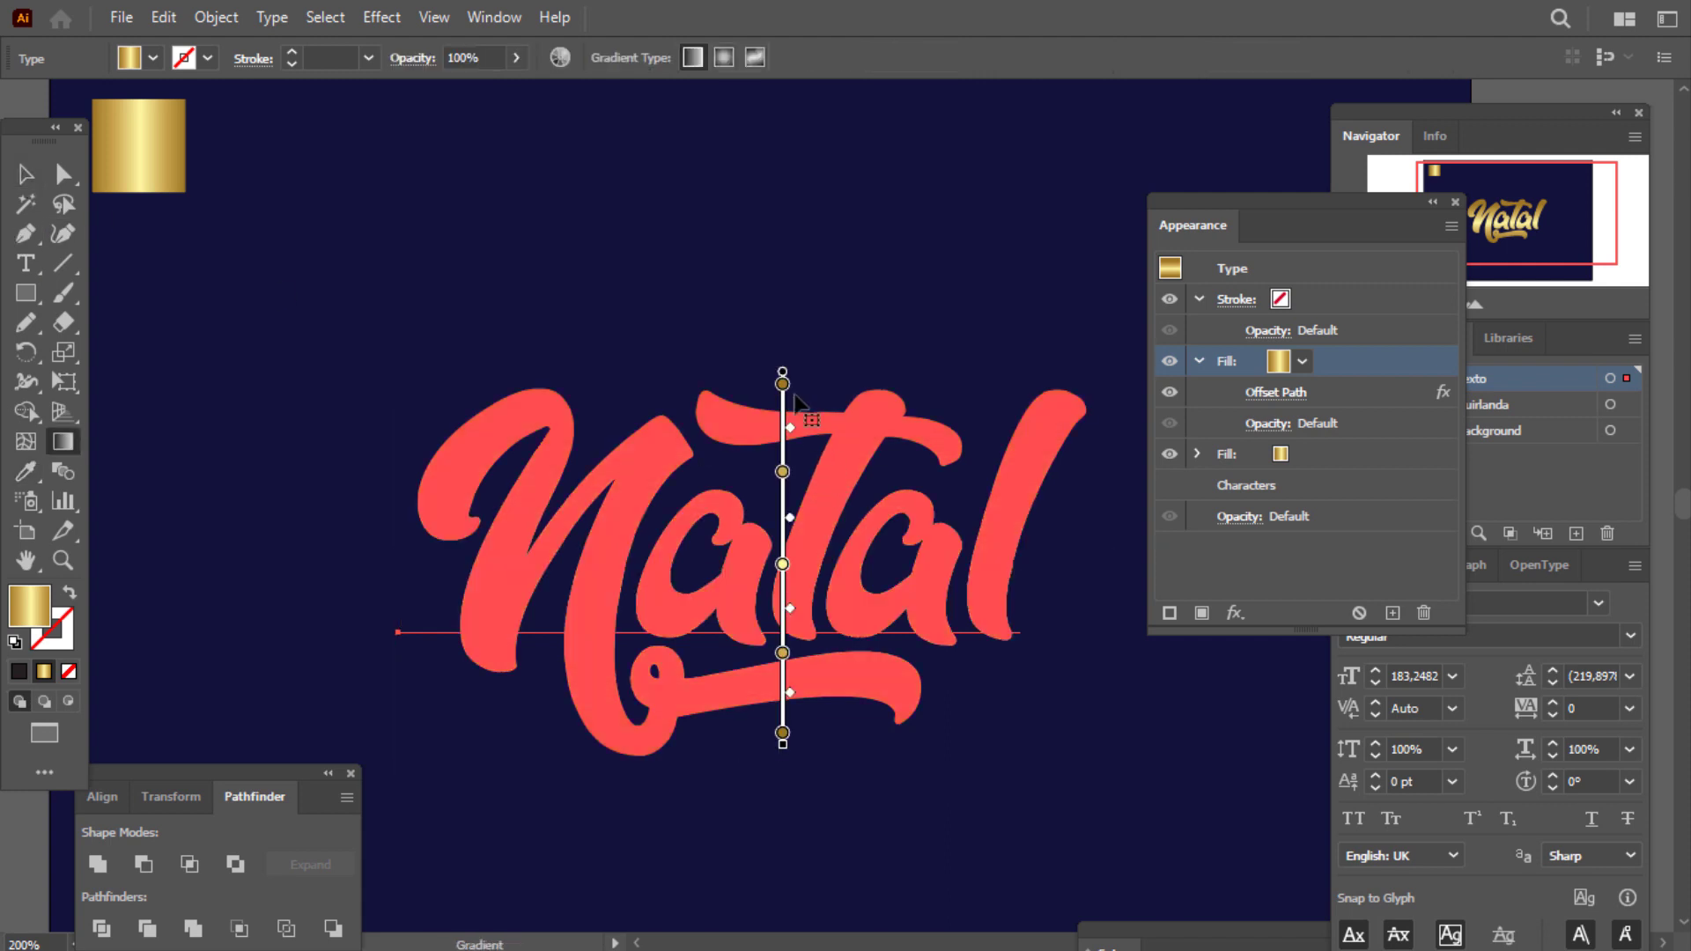
left_click_drag(416, 506, 1096, 498)
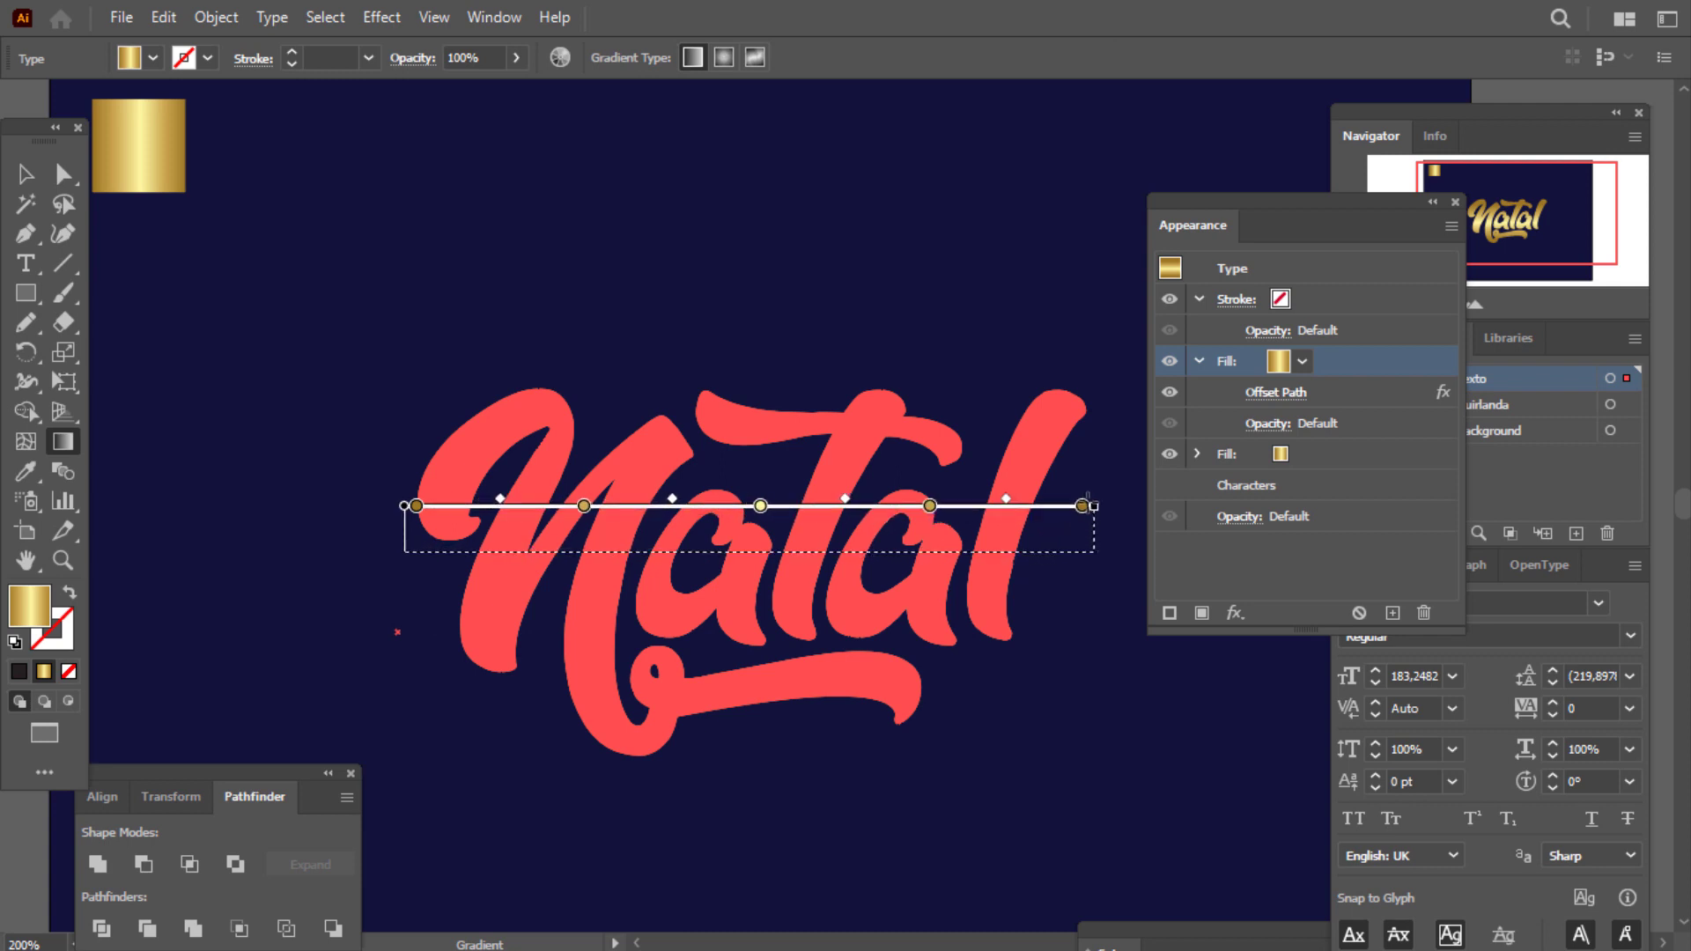
Shift the Natal lettering slightly right and close the Appearance panel to reveal Layers.
left_click(26, 173)
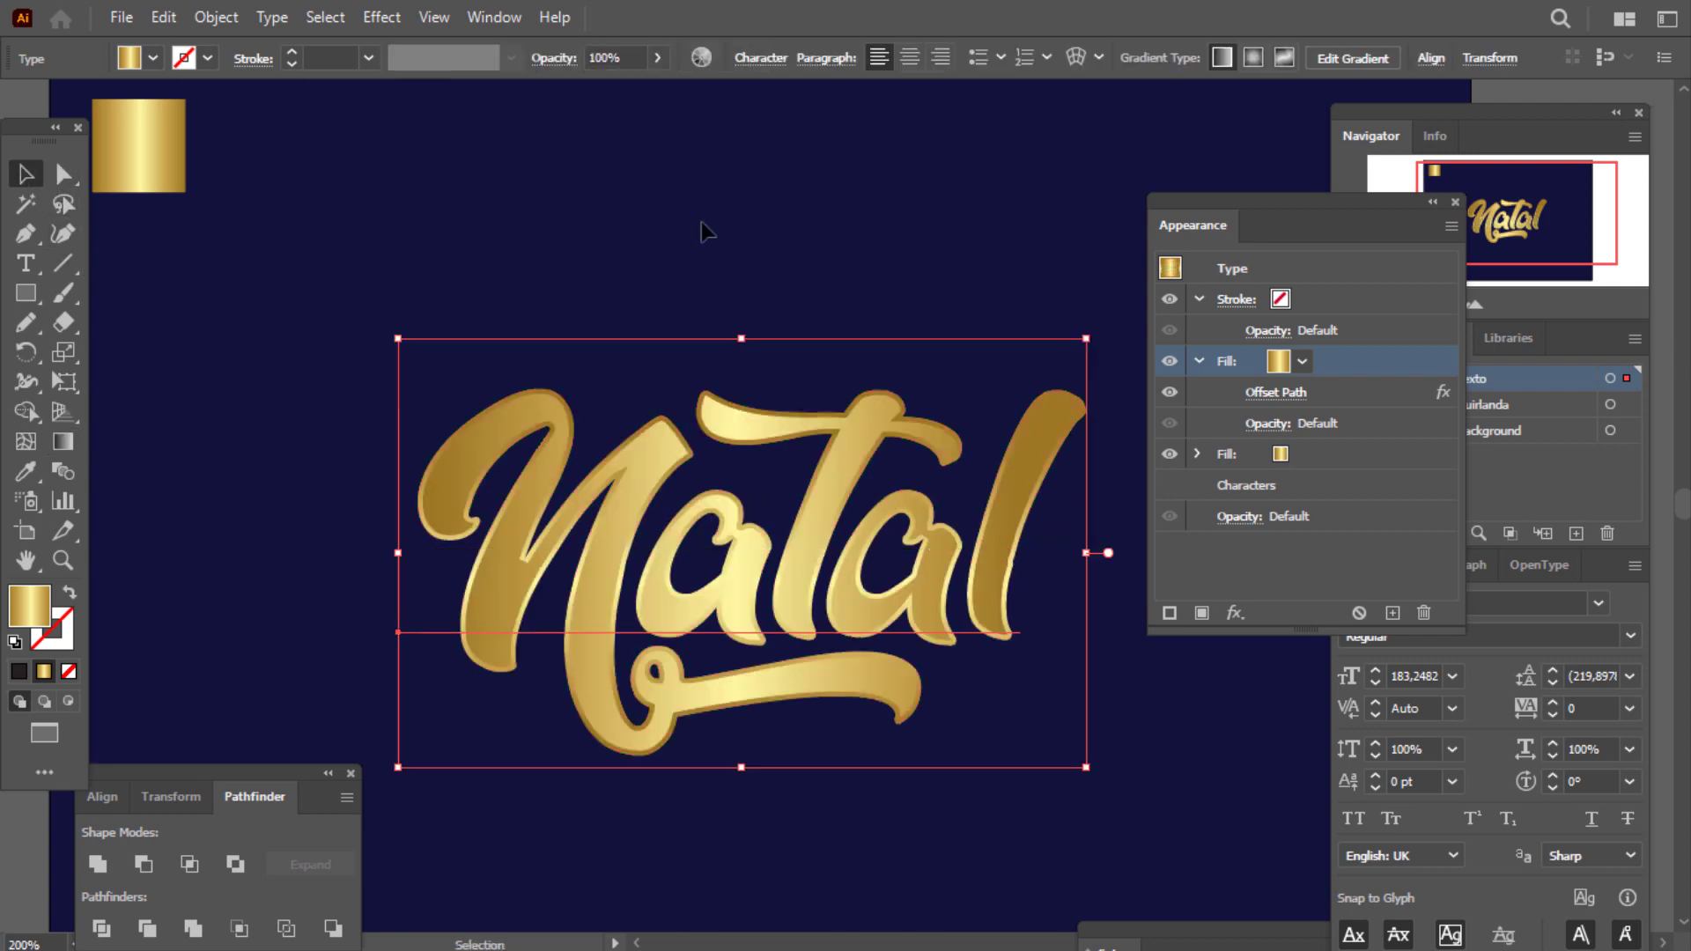
left_click(732, 222)
scroll(823, 214, "down", 1)
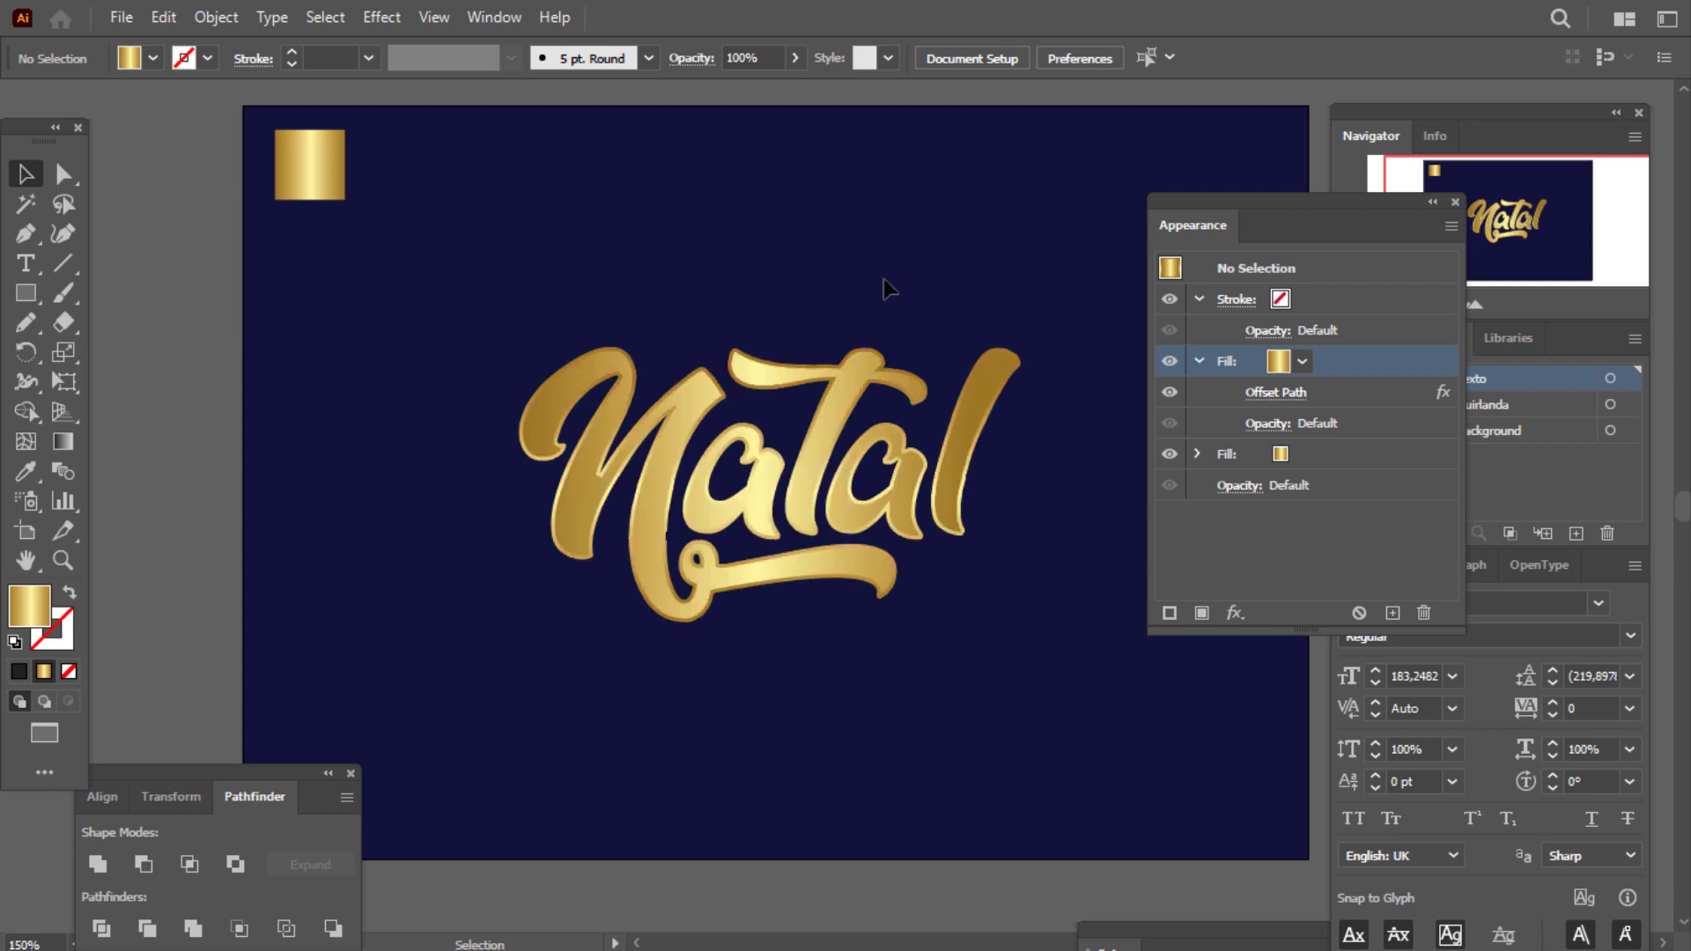
left_click_drag(868, 378, 875, 383)
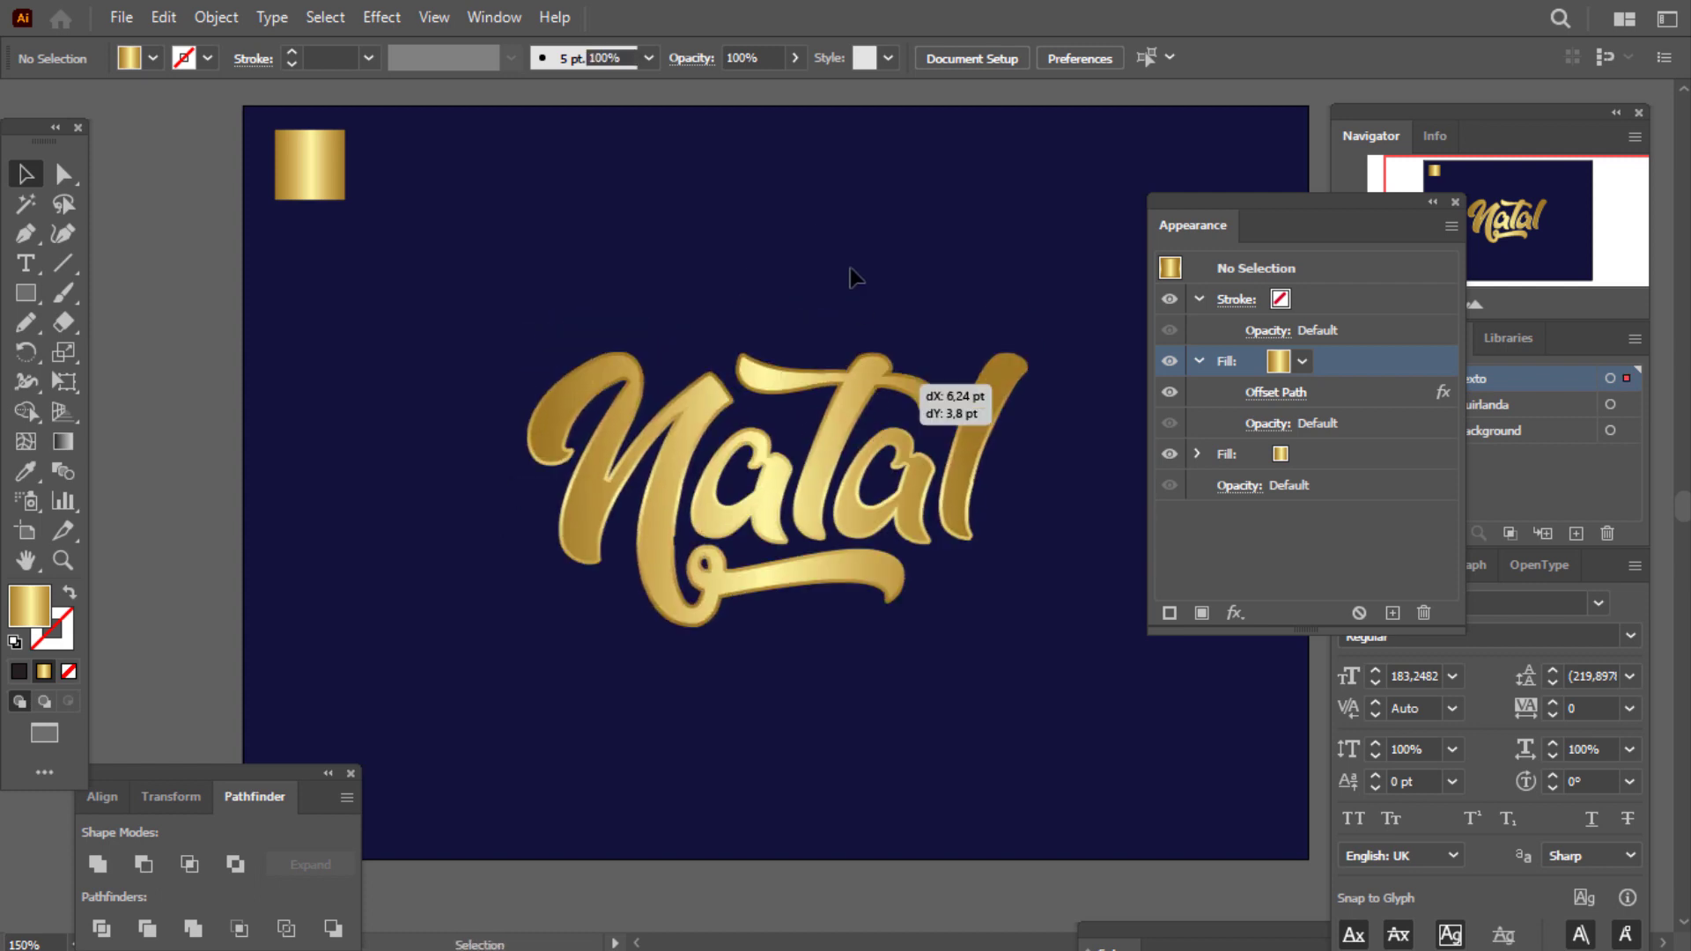
left_click(848, 234)
scroll(879, 267, "up", 1)
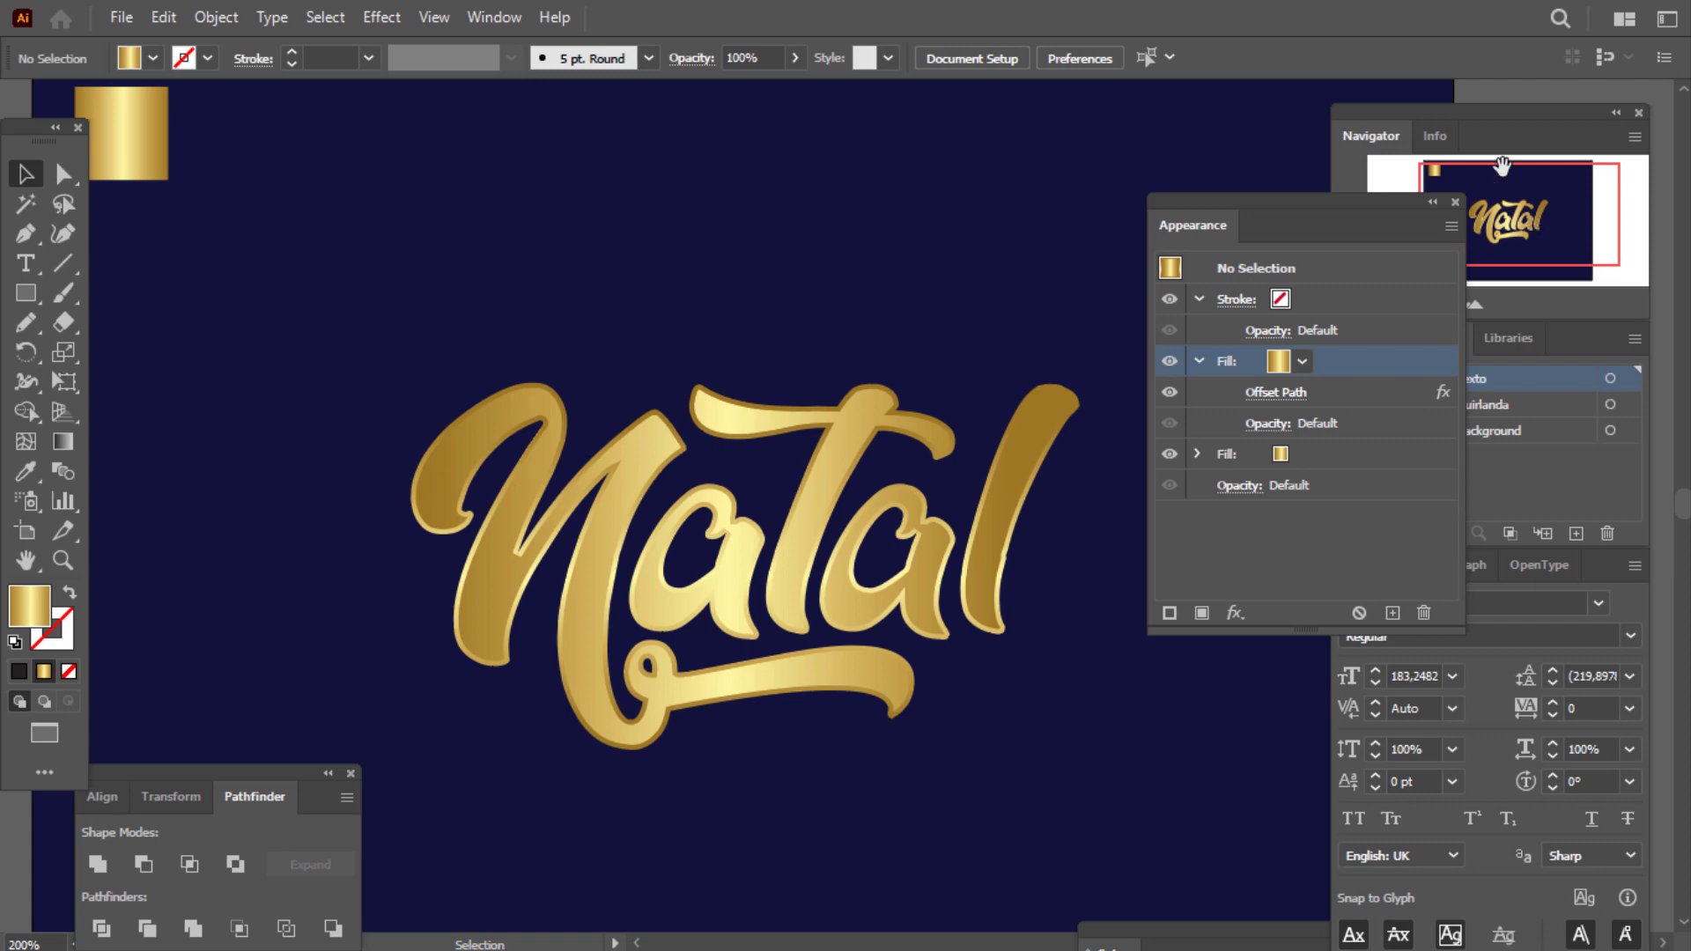
left_click(1455, 202)
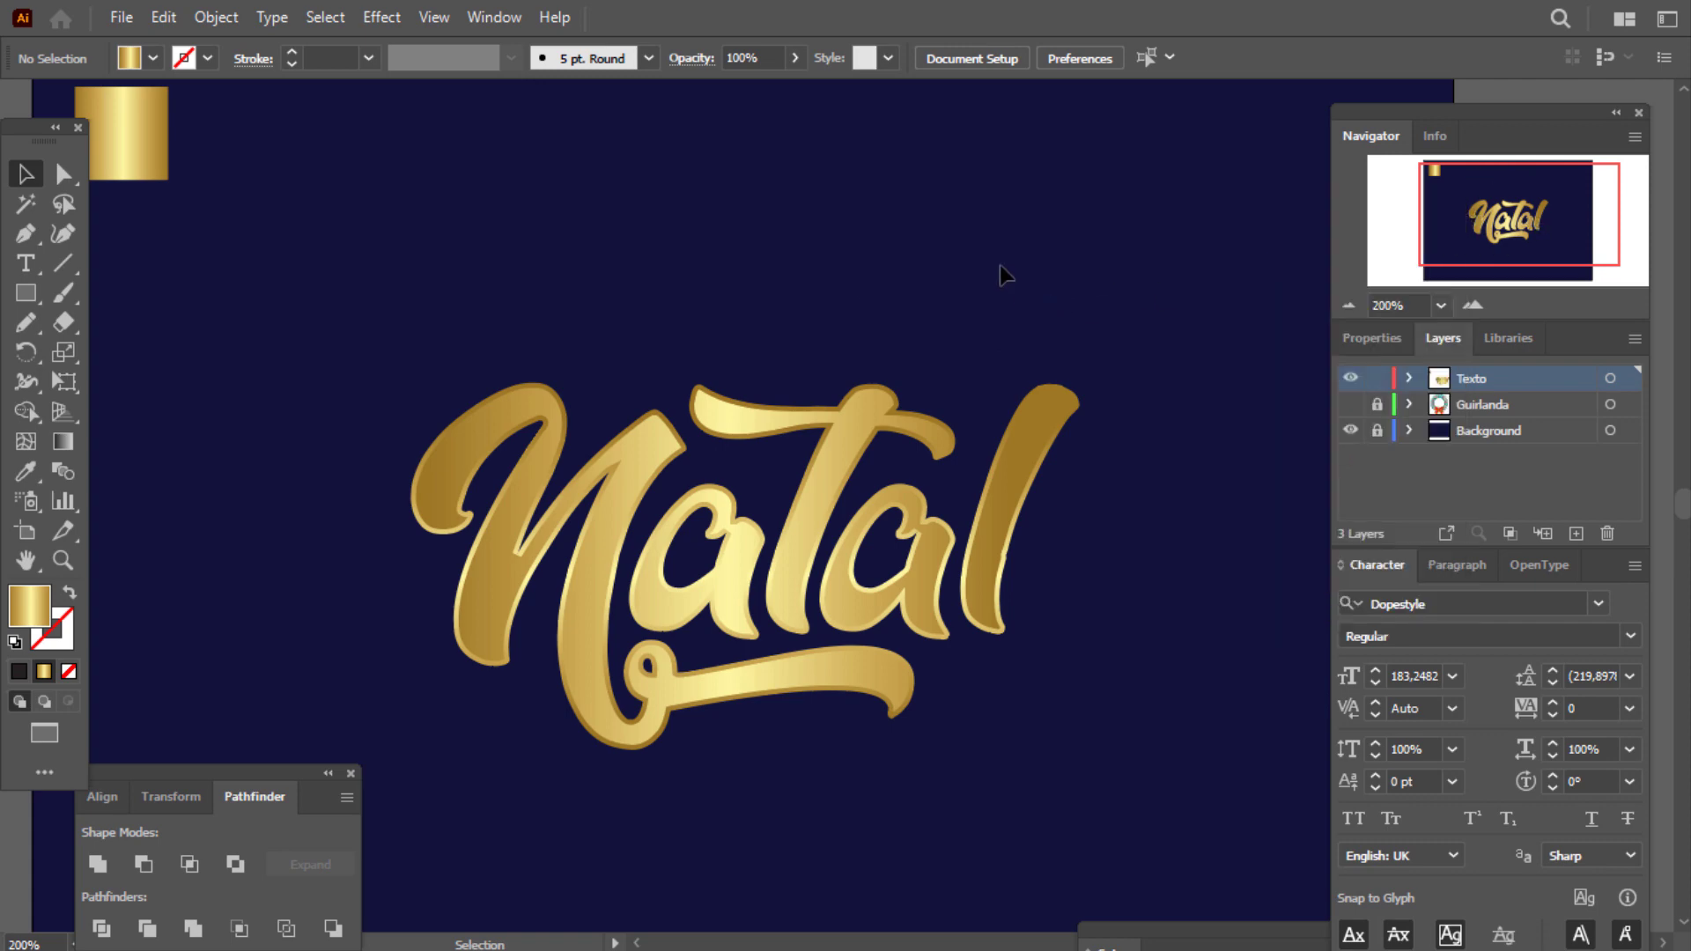
scroll(1000, 266, "down", 1)
Duplicate Natal above itself and retype the copy as 'Feliz', aligned over Natal.
left_click_drag(946, 291, 1002, 353)
mouse_move(946, 484)
left_mouse_down()
mouse_move(960, 603)
mouse_move(930, 310)
left_mouse_up()
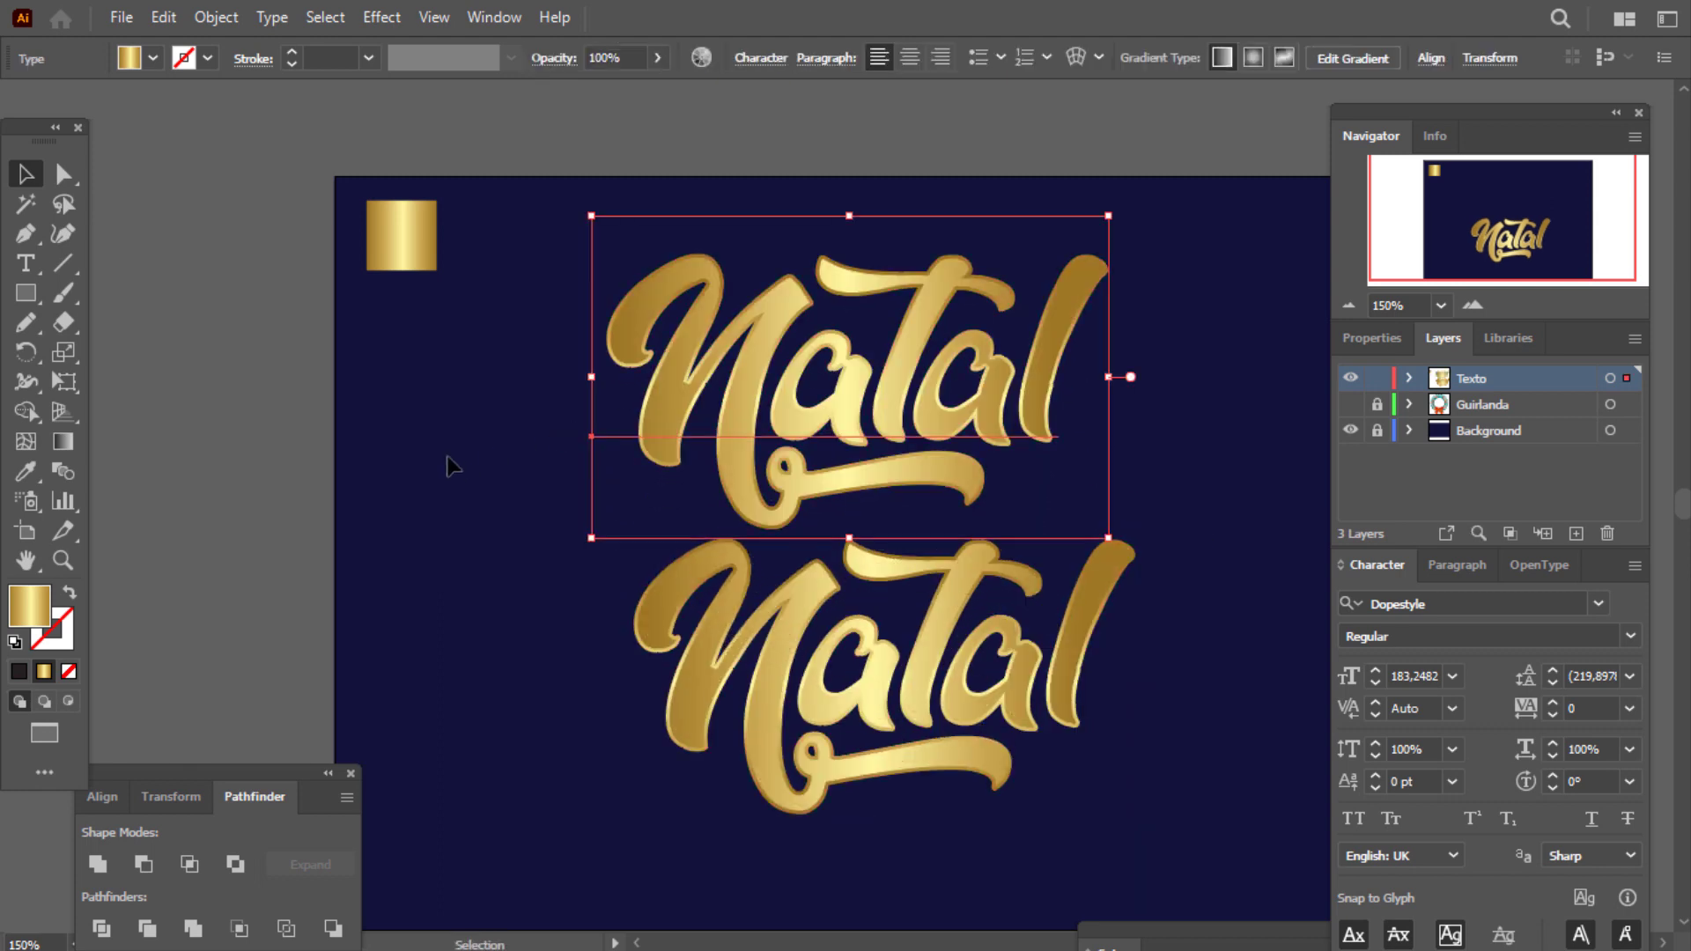
left_click(29, 266)
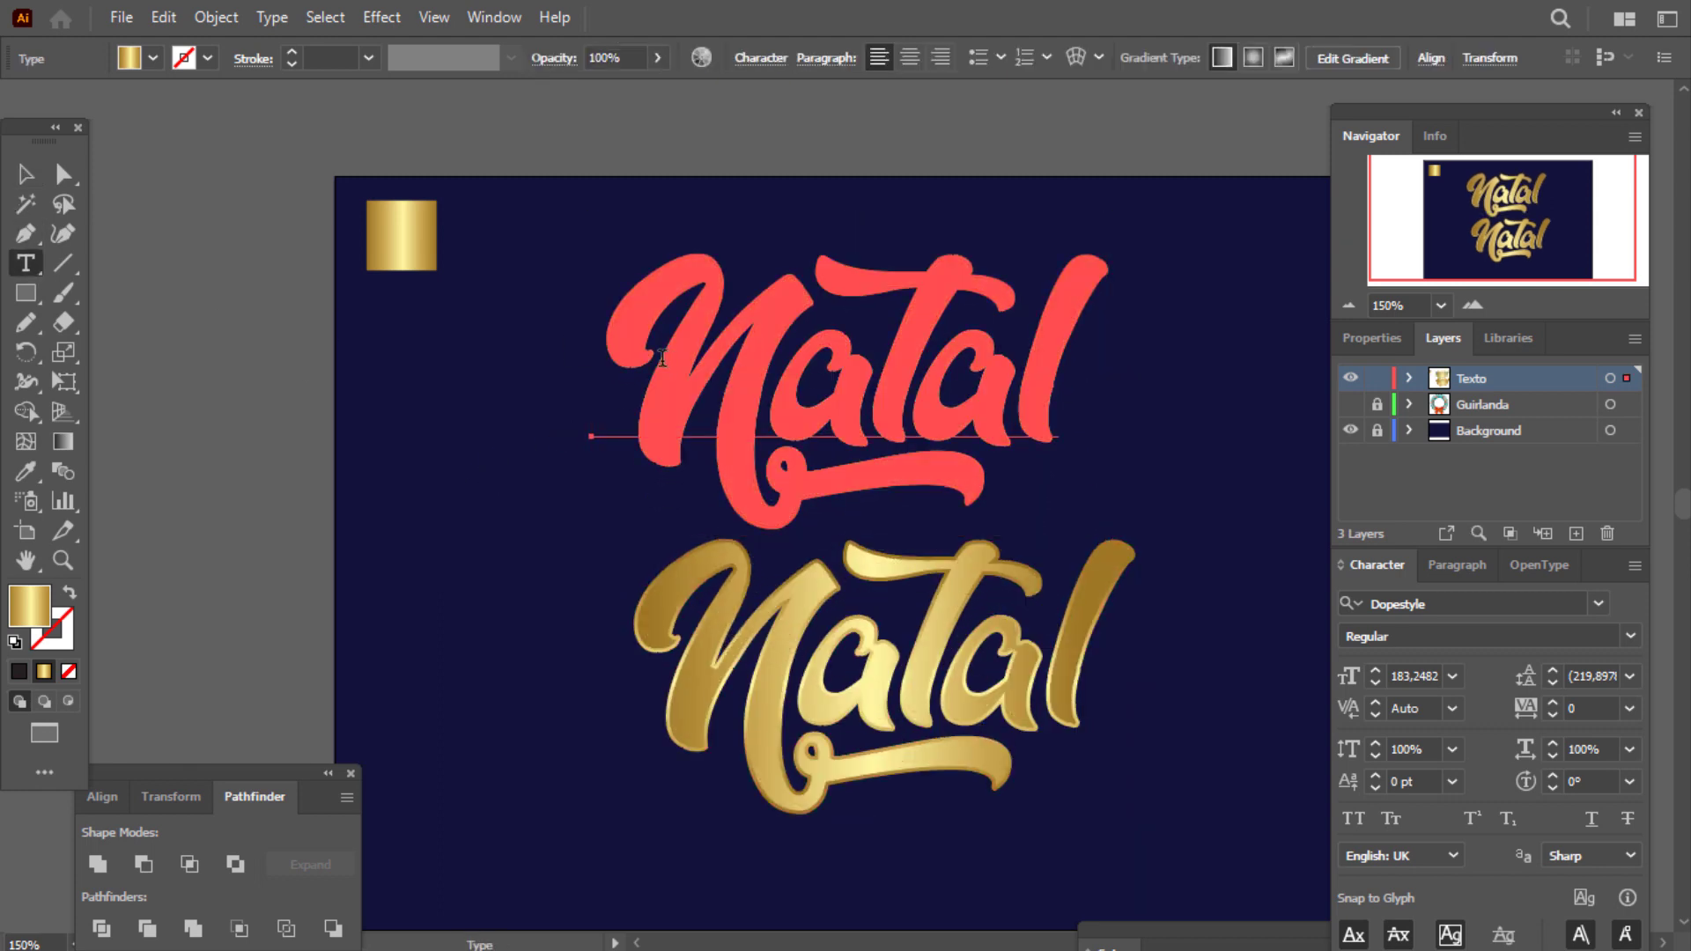
left_click_drag(663, 358, 1159, 384)
type("F")
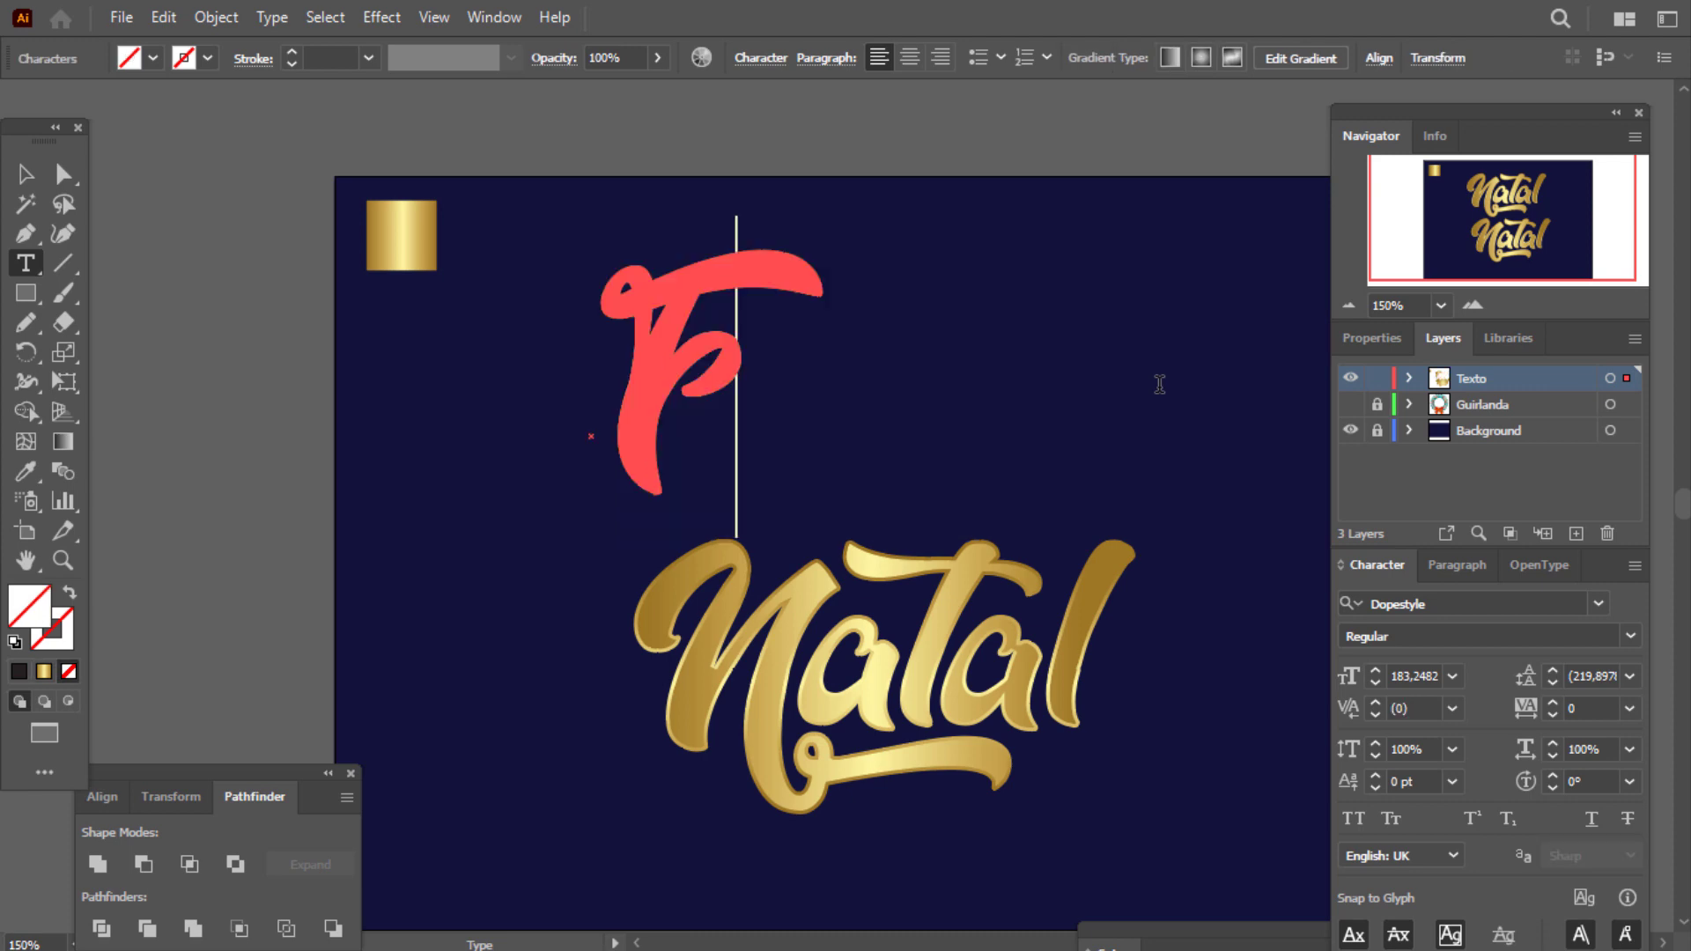
type("eliz")
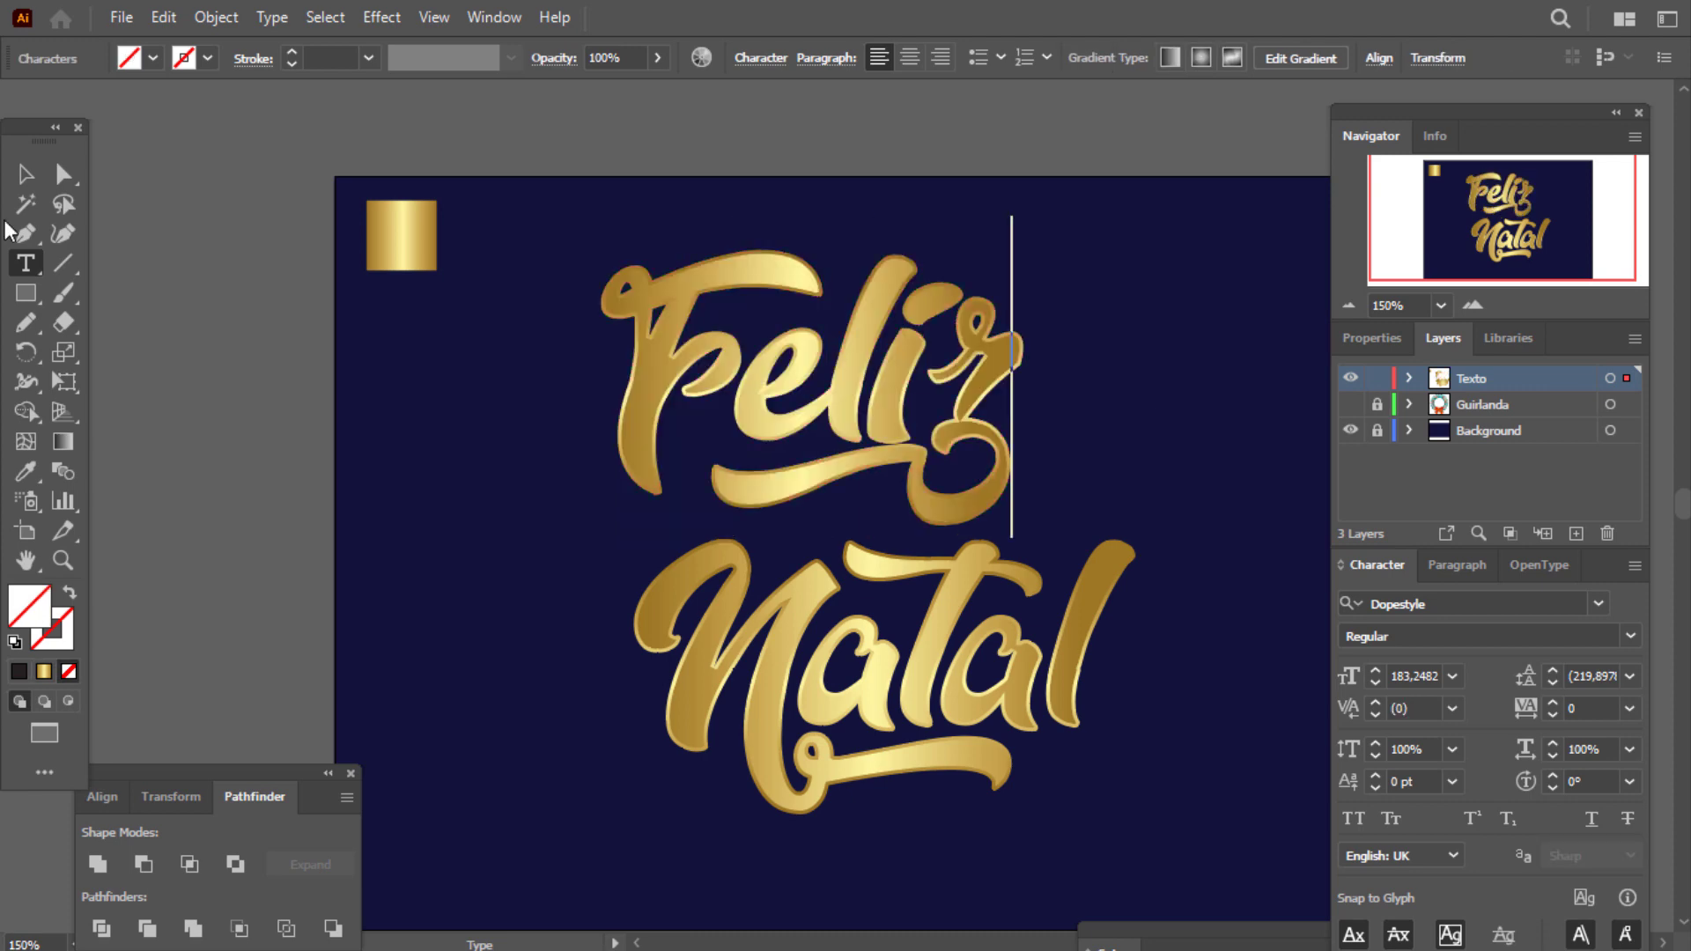
left_click(26, 173)
left_click_drag(940, 333, 1041, 368)
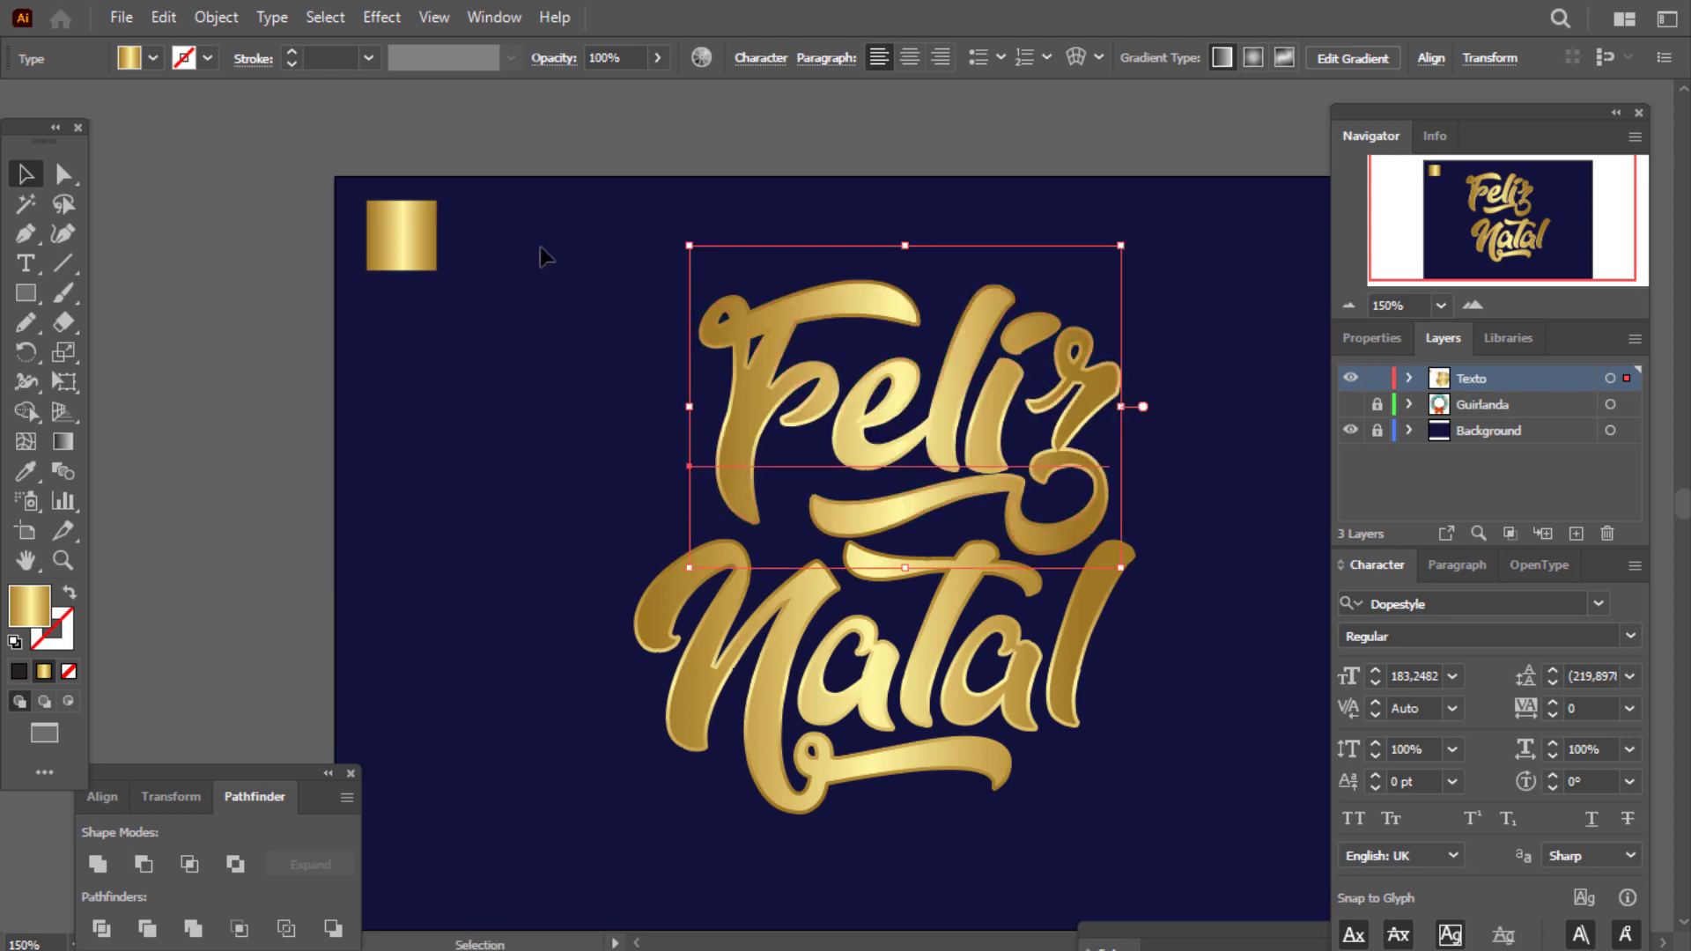
Scale the combined Feliz Natal lettering down from a corner and deselect it.
key("ctrl+a")
left_click_drag(1136, 246, 886, 525)
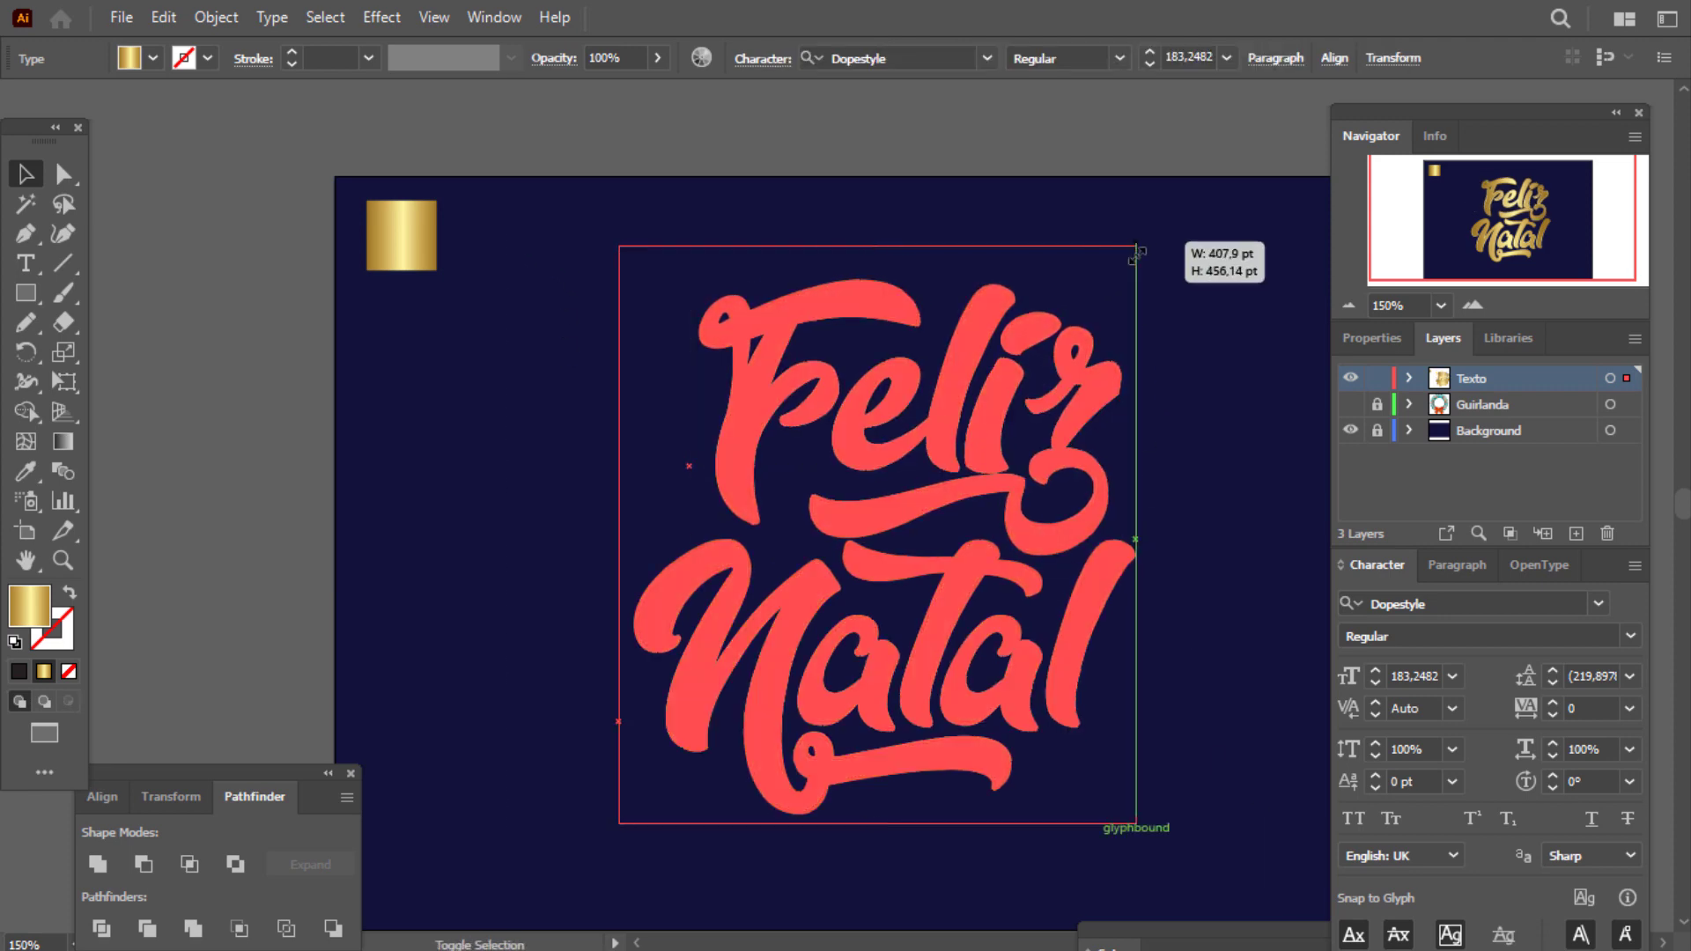
key("ctrl+z")
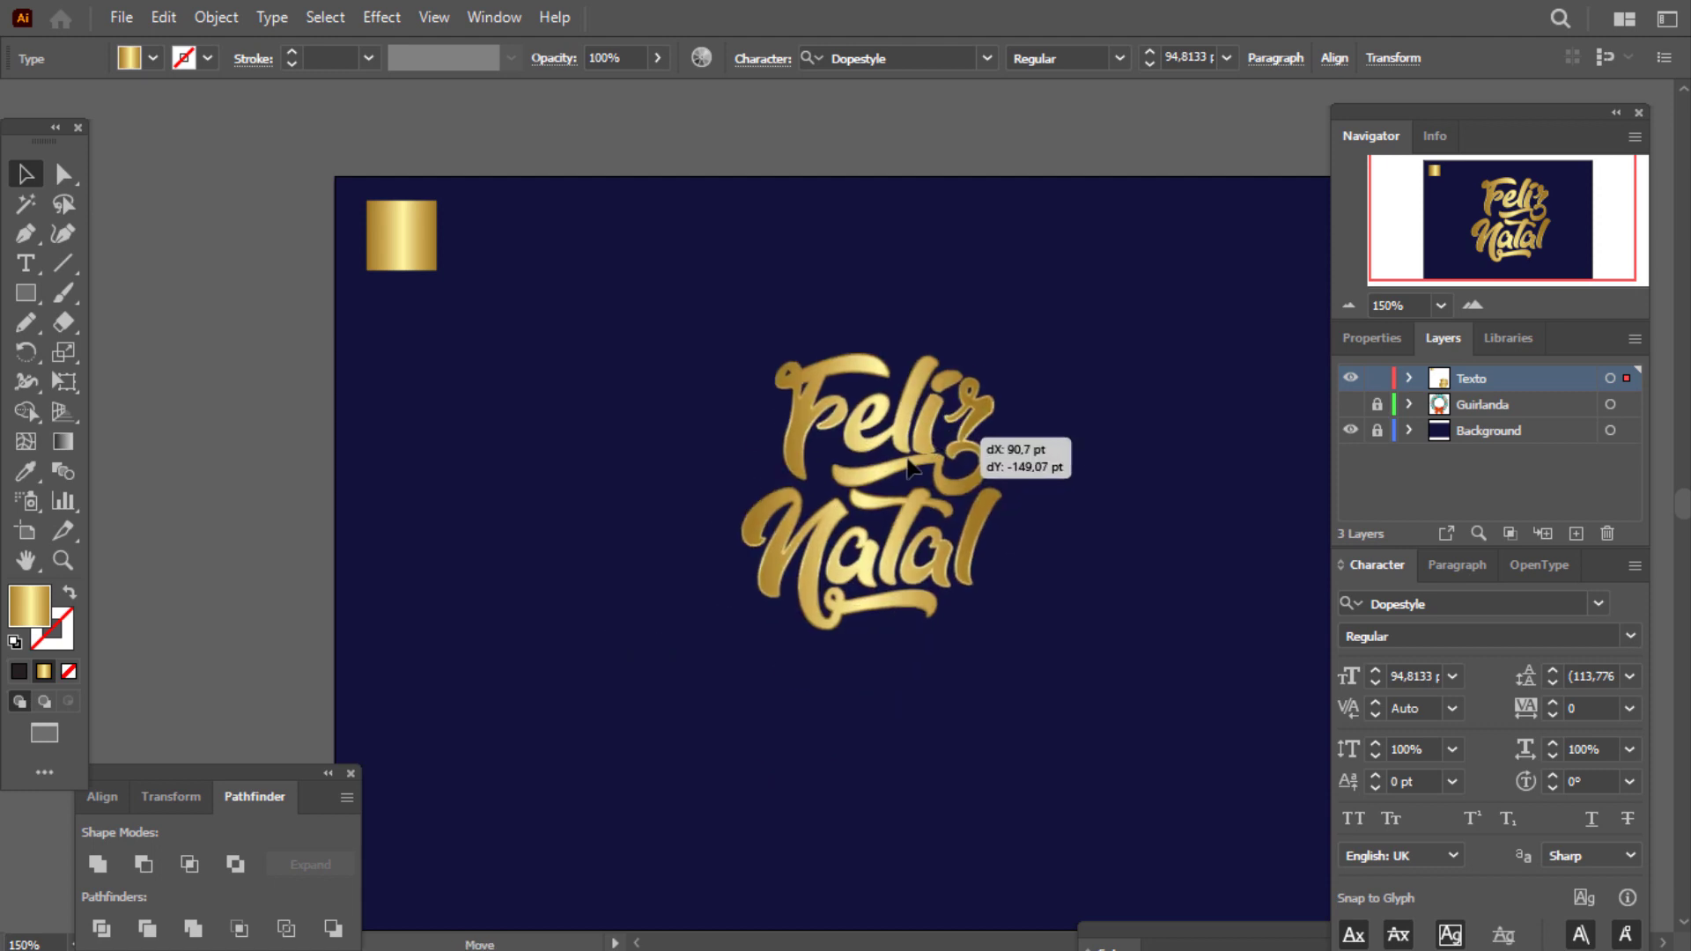
key("ctrl+shift+a")
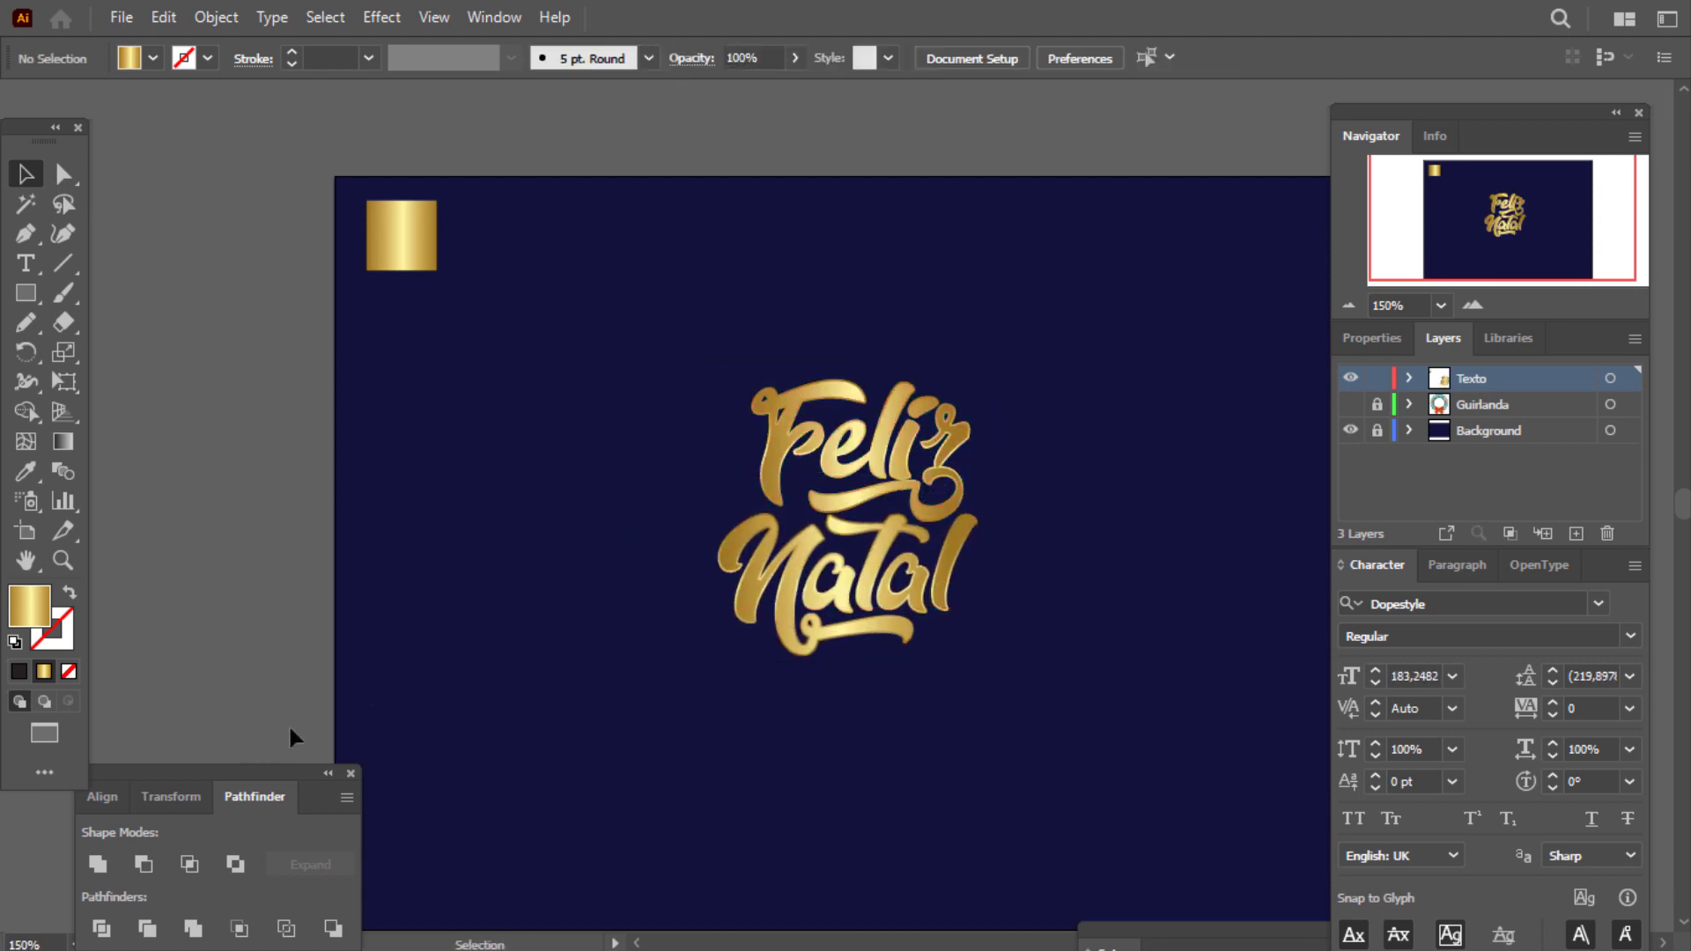
Enable Scale Strokes & Effects in the Transform panel's flyout options.
left_click(171, 795)
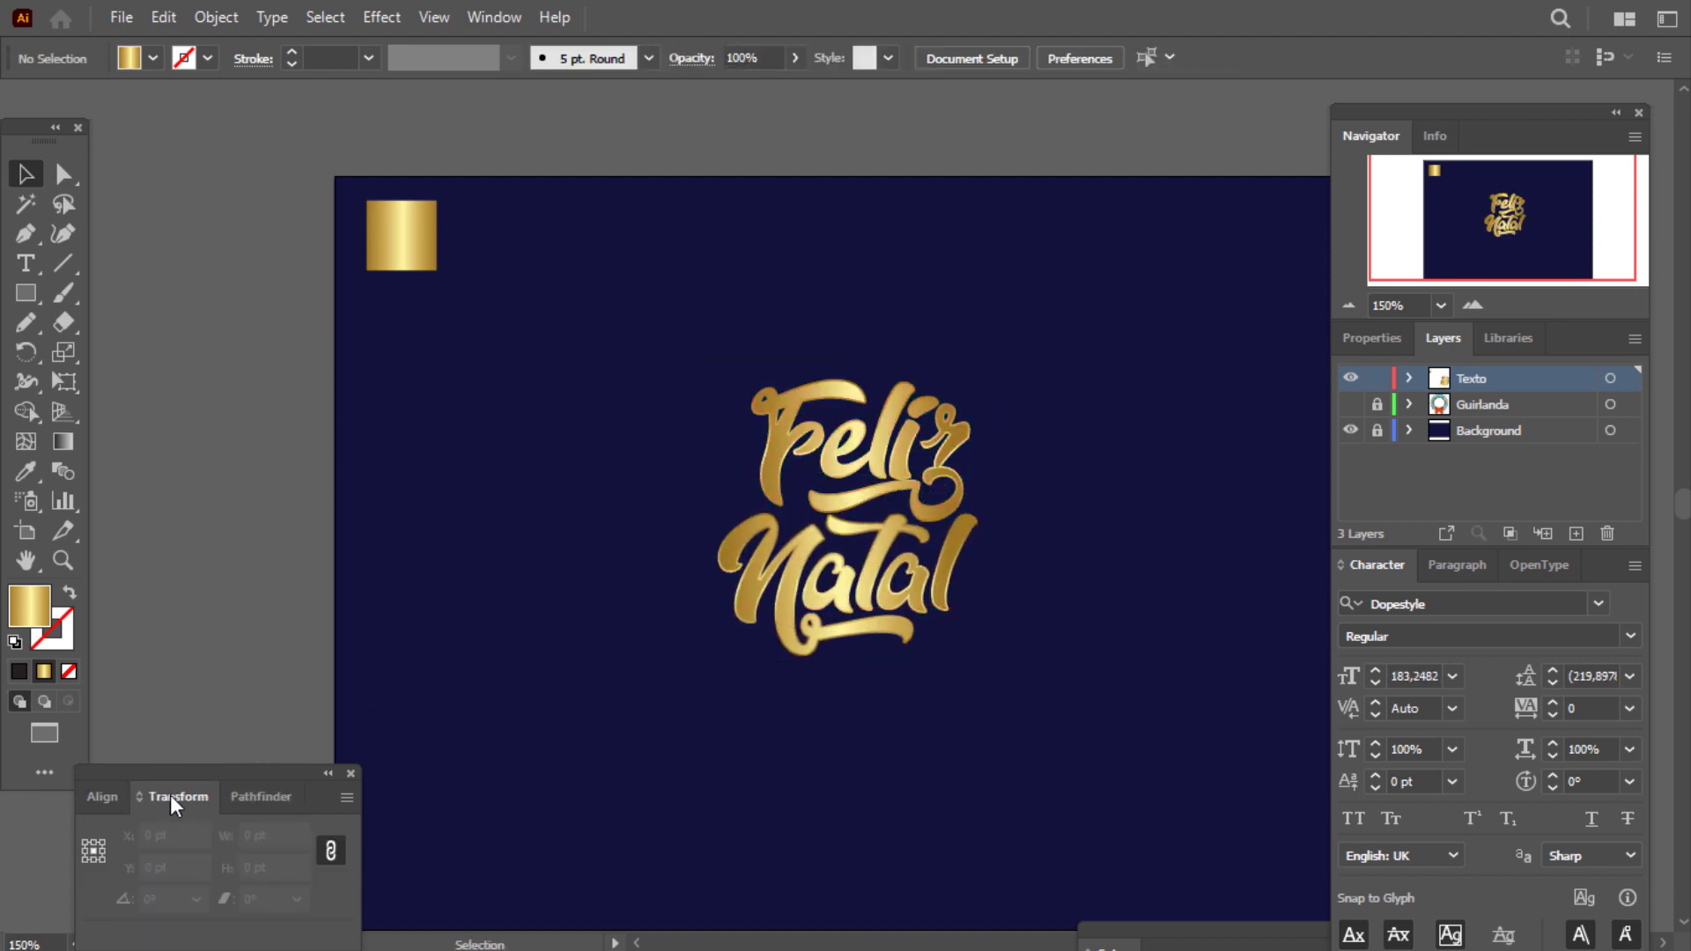
left_click(346, 798)
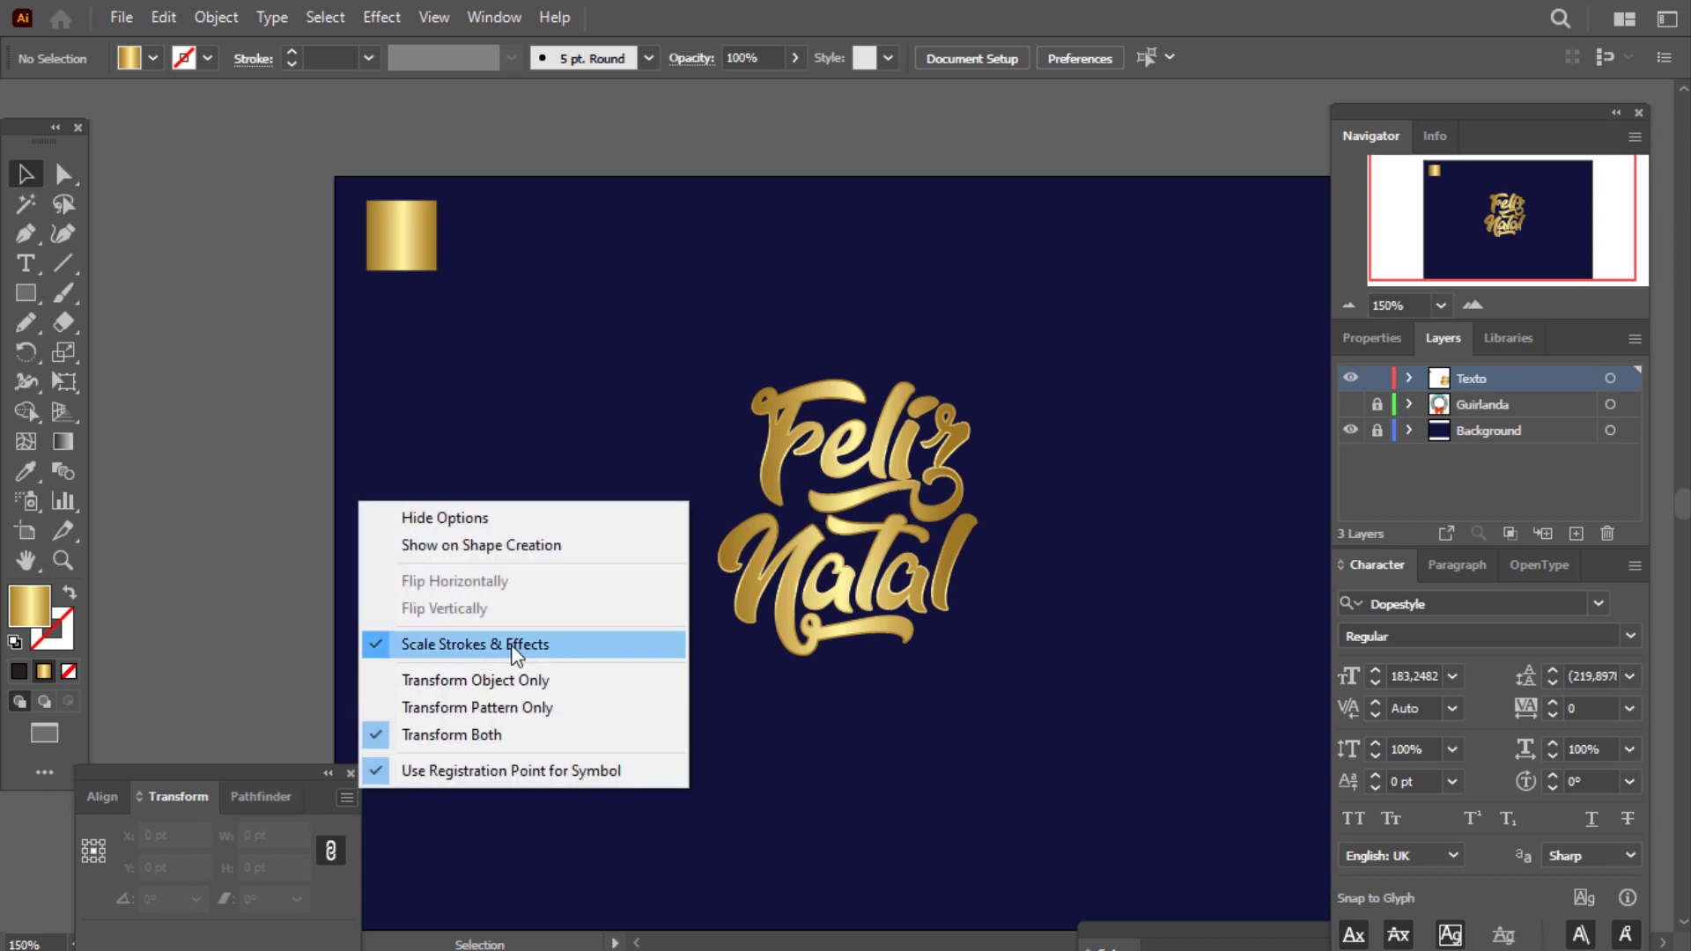
left_click(637, 347)
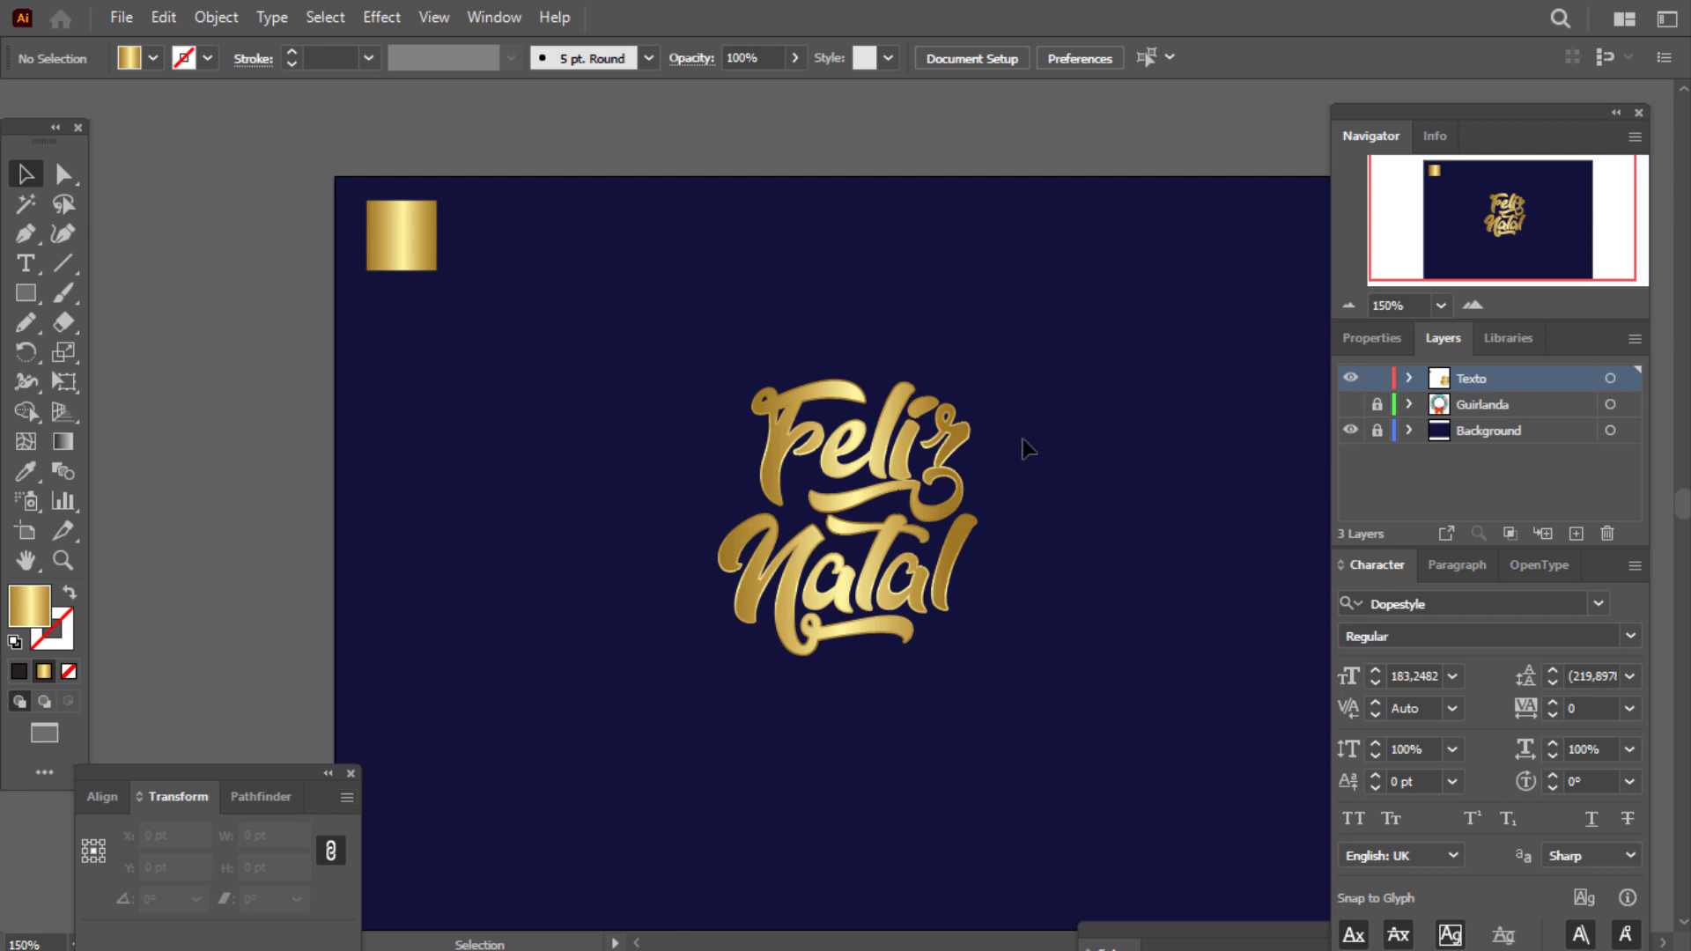
scroll(975, 451, "up", 1)
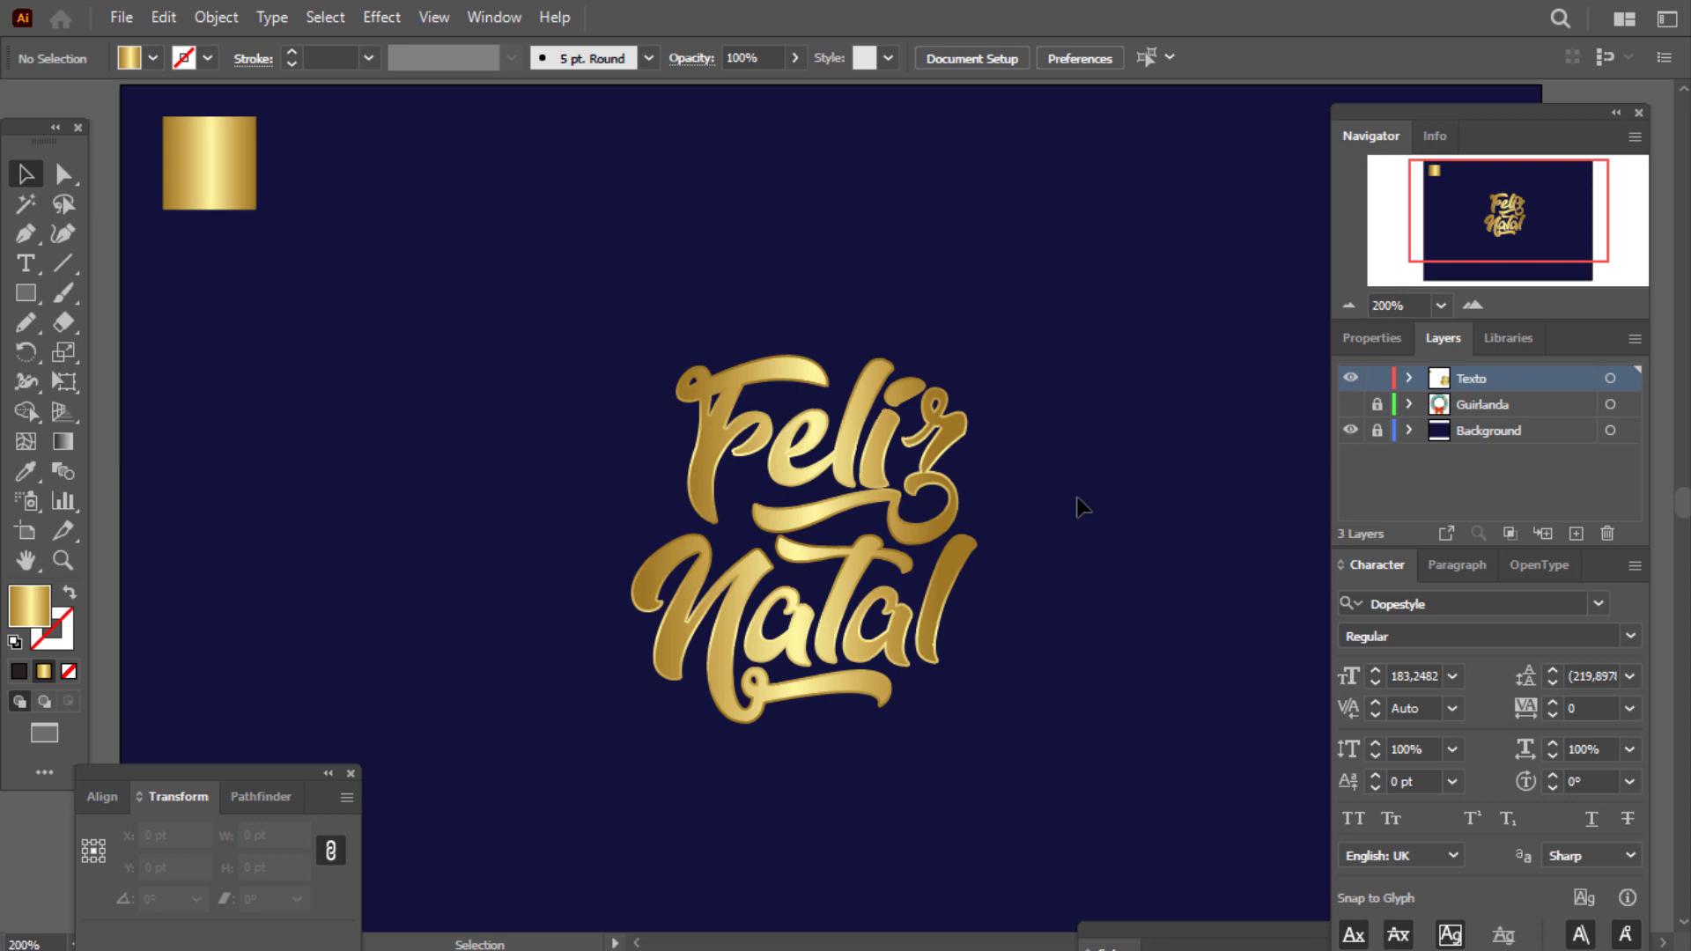
left_click(347, 798)
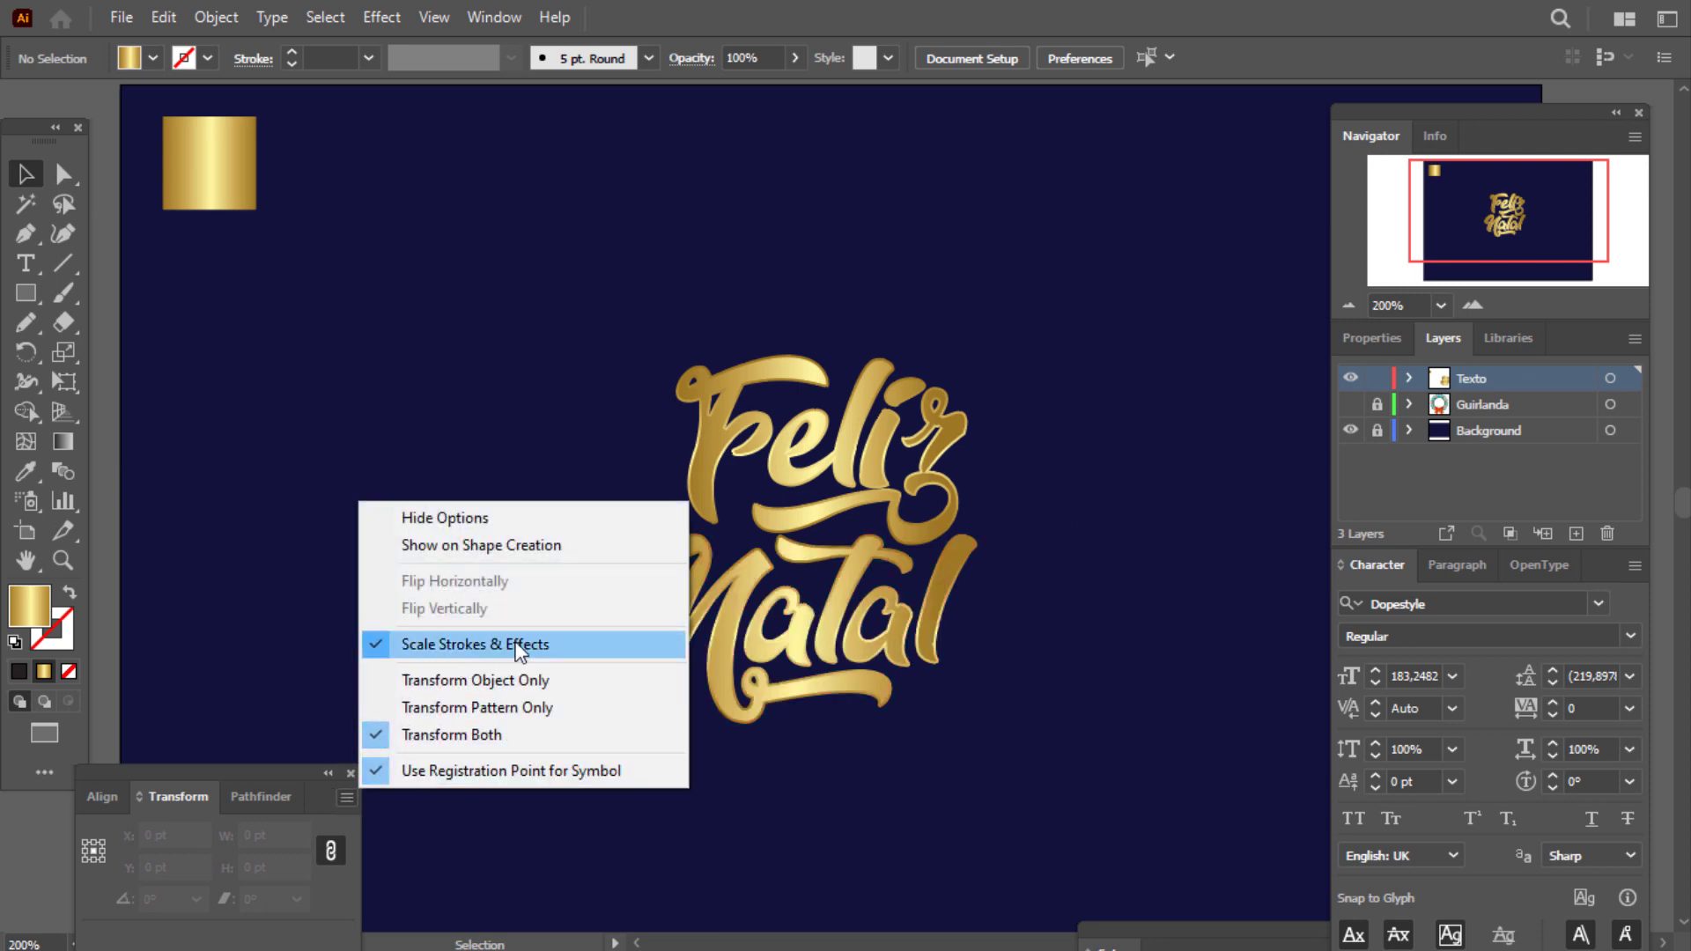
left_click(1122, 465)
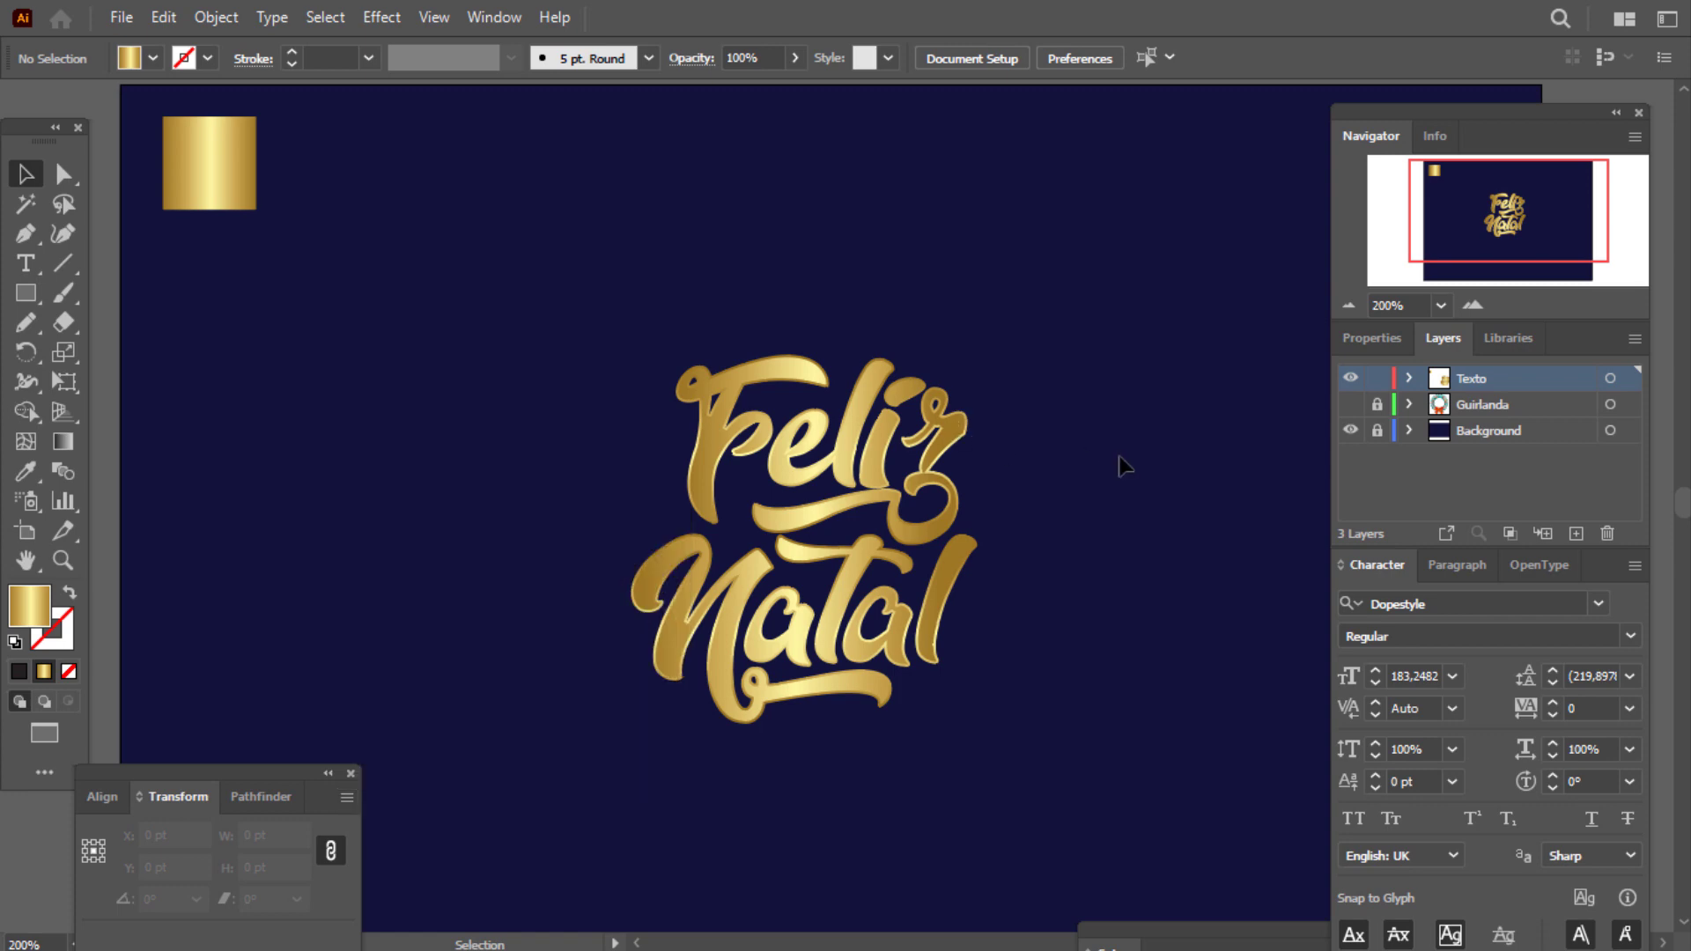
scroll(1090, 440, "up", 1)
Show the Guirlanda wreath layer and shrink the Feliz Natal lettering into the wreath's centre.
left_click(1350, 404)
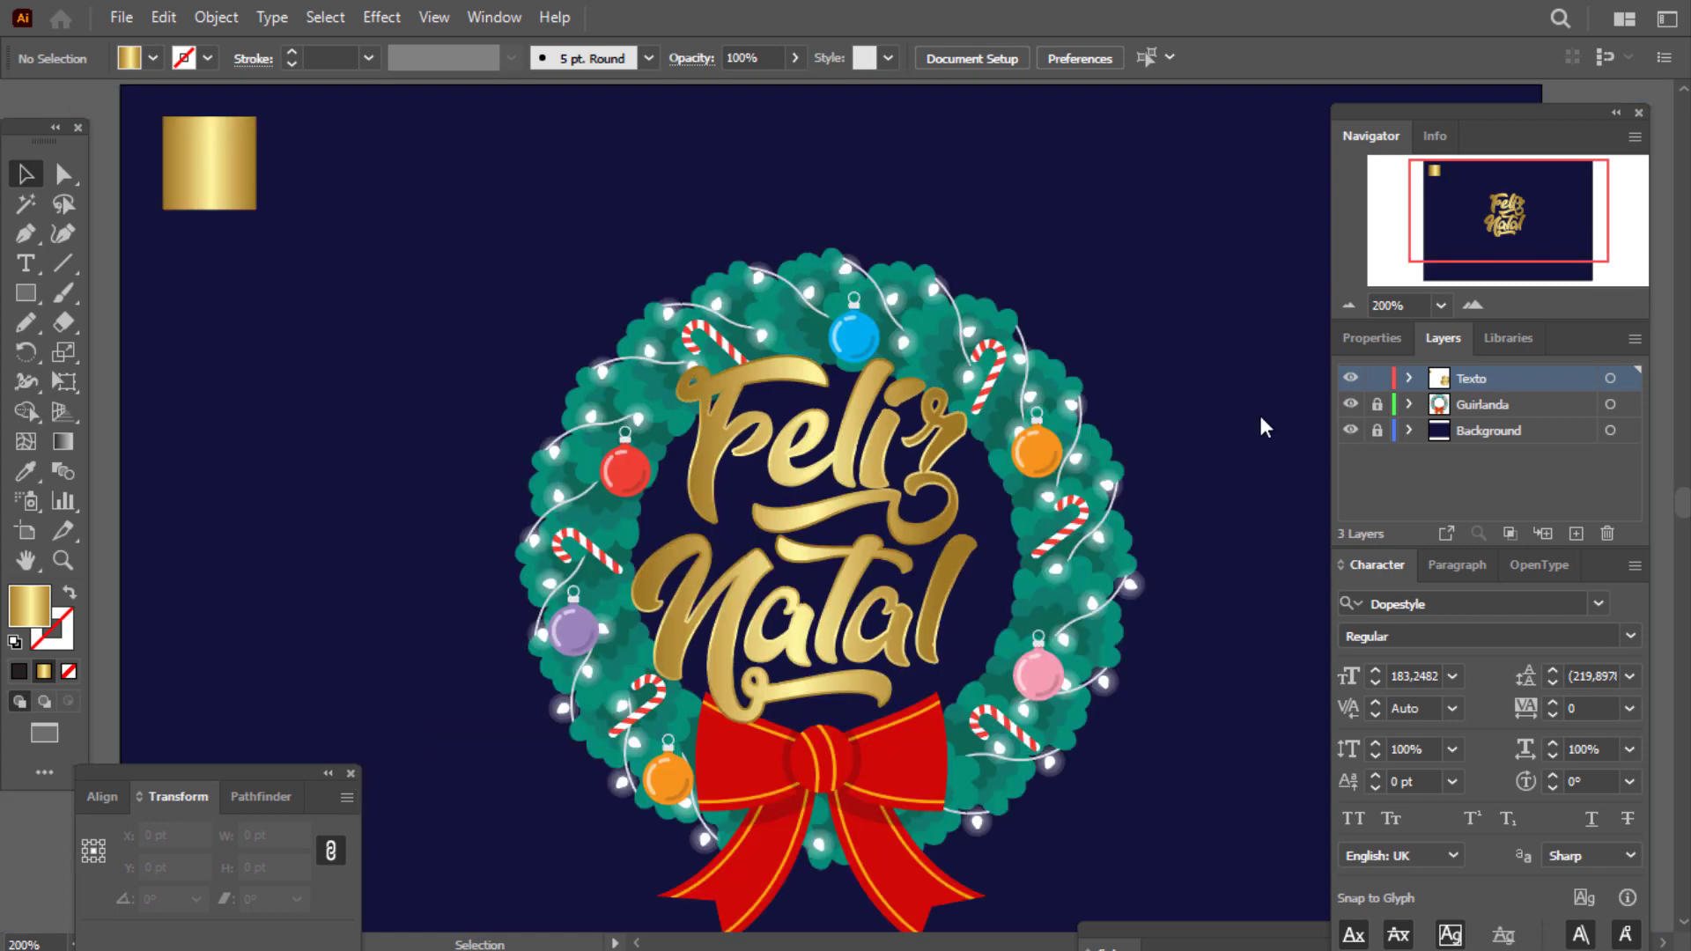
left_click(949, 636)
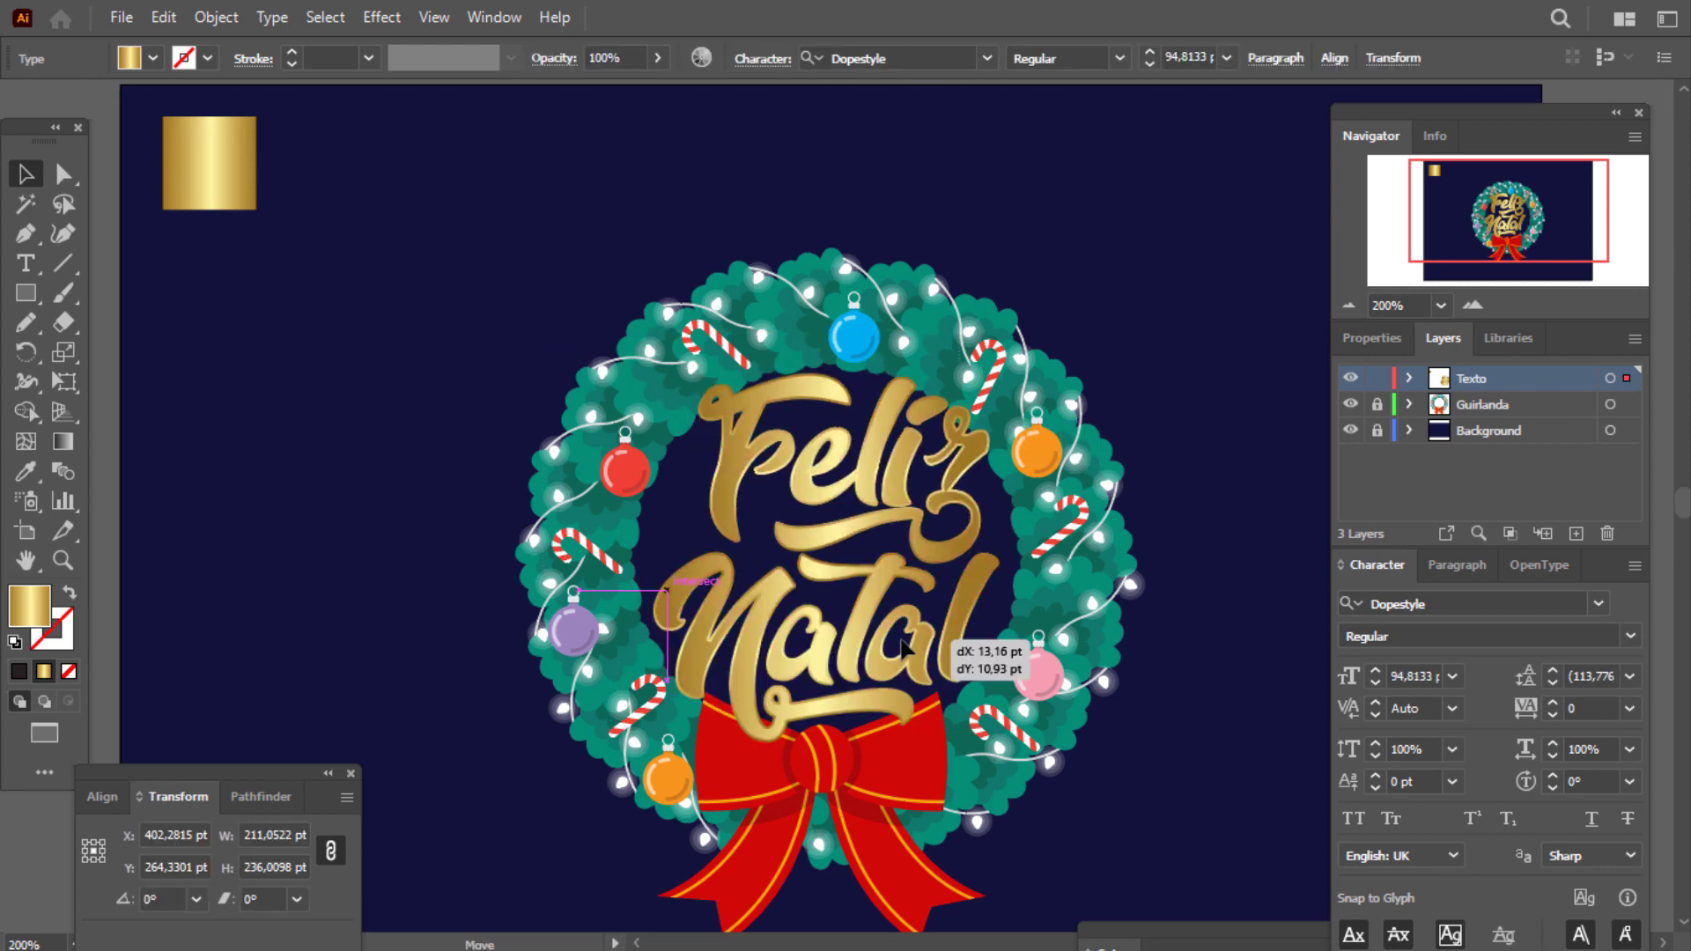
left_click(981, 428, "shift")
left_click_drag(998, 370, 948, 408)
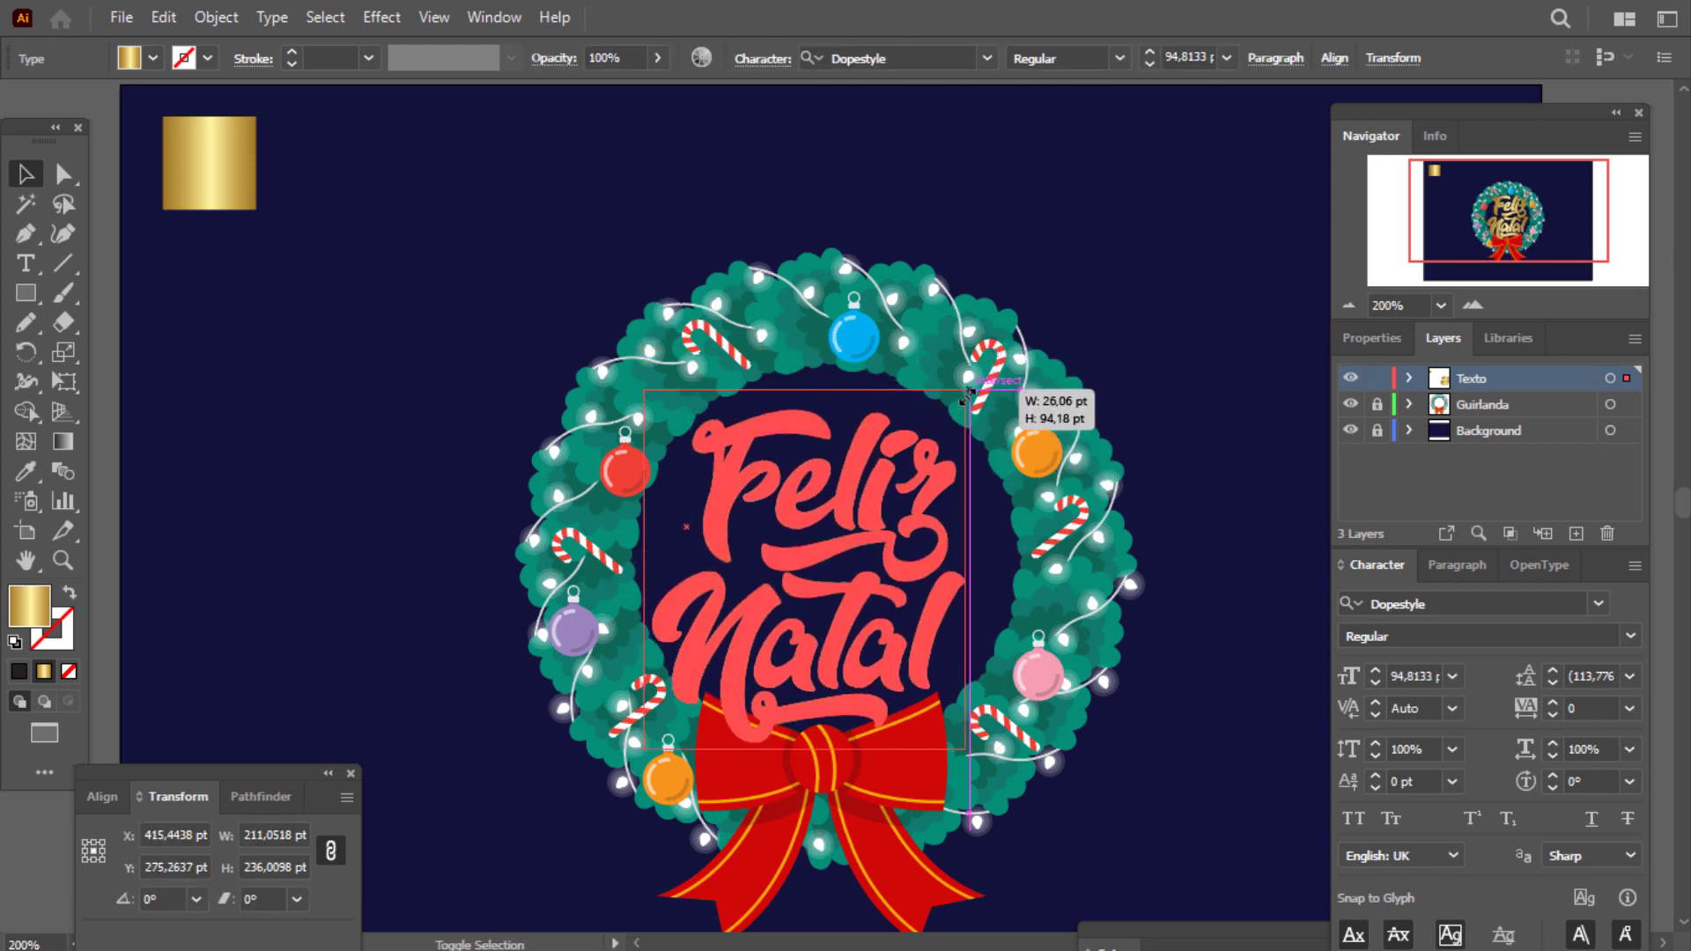
left_click_drag(837, 572, 850, 543)
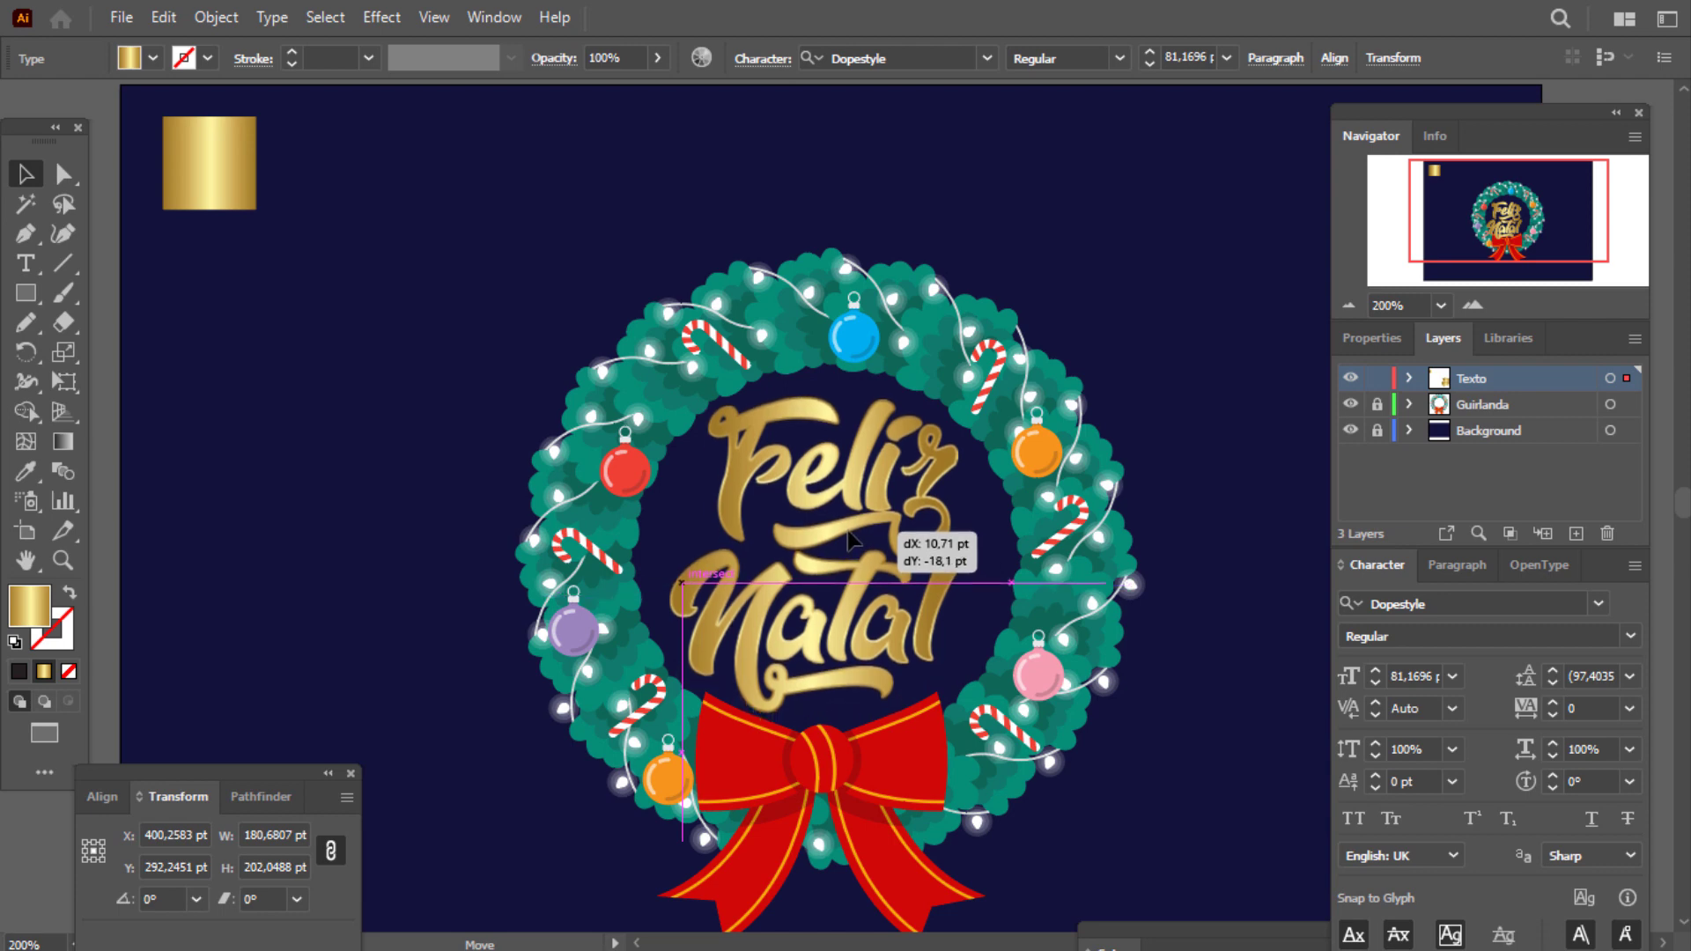
left_click_drag(850, 544, 850, 540)
left_click(1137, 357)
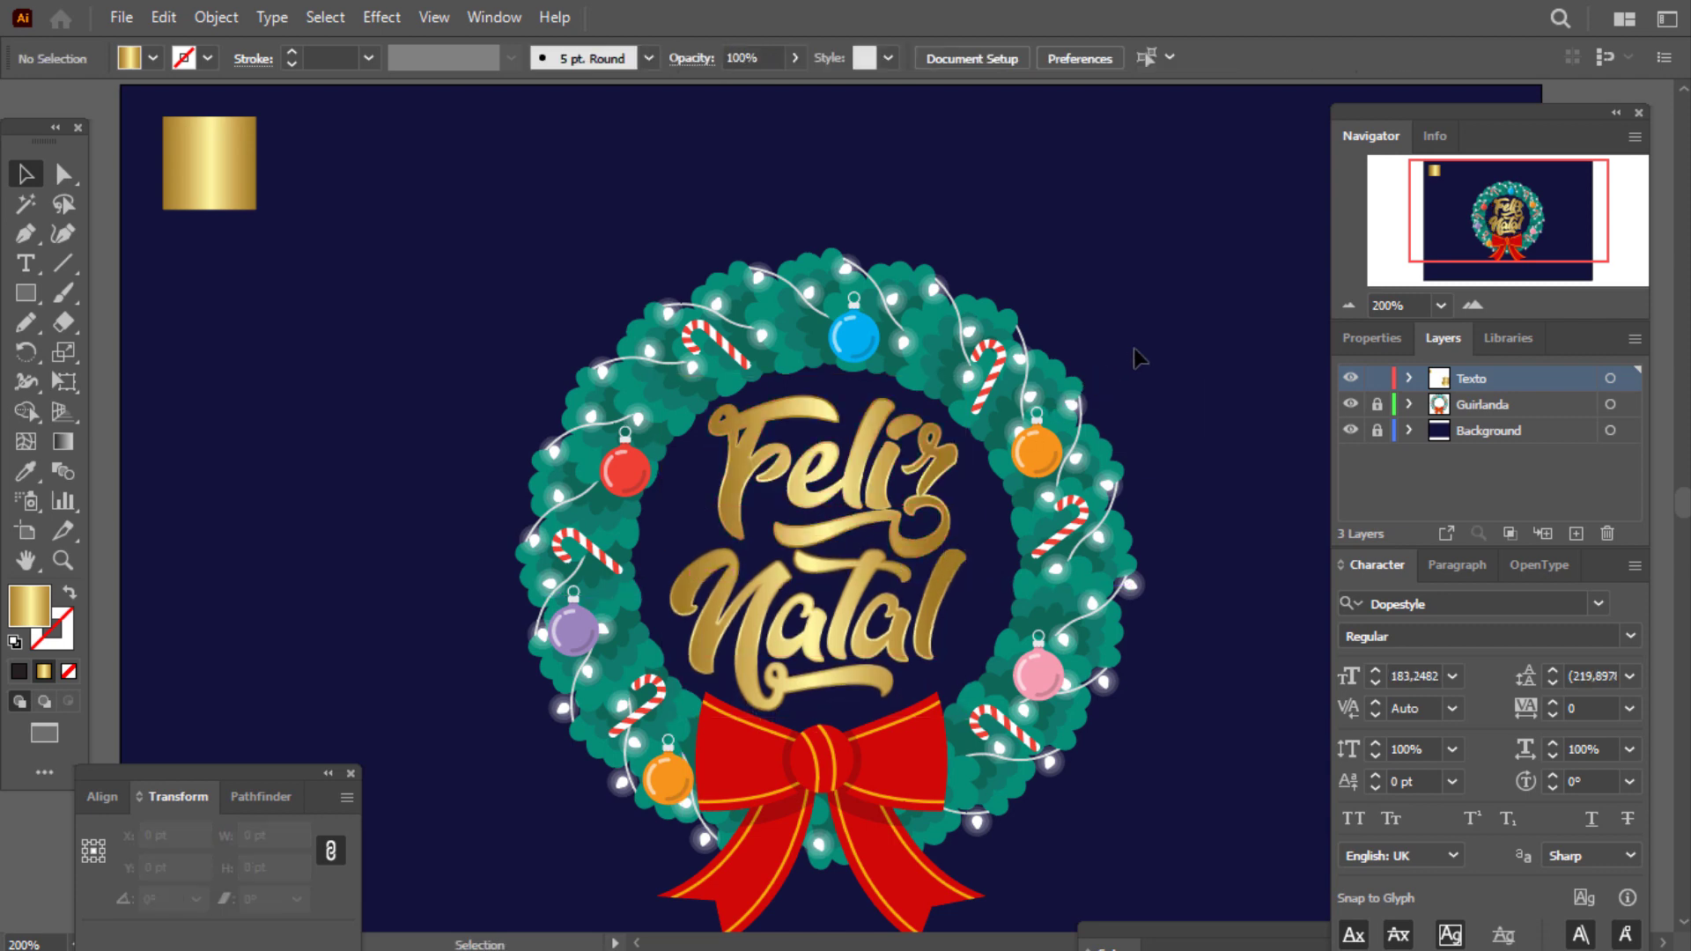
scroll(1136, 357, "down", 1)
Move the gold swatch square onto the pasteboard and recentre the view on the wreath.
left_click_drag(423, 215, 200, 307)
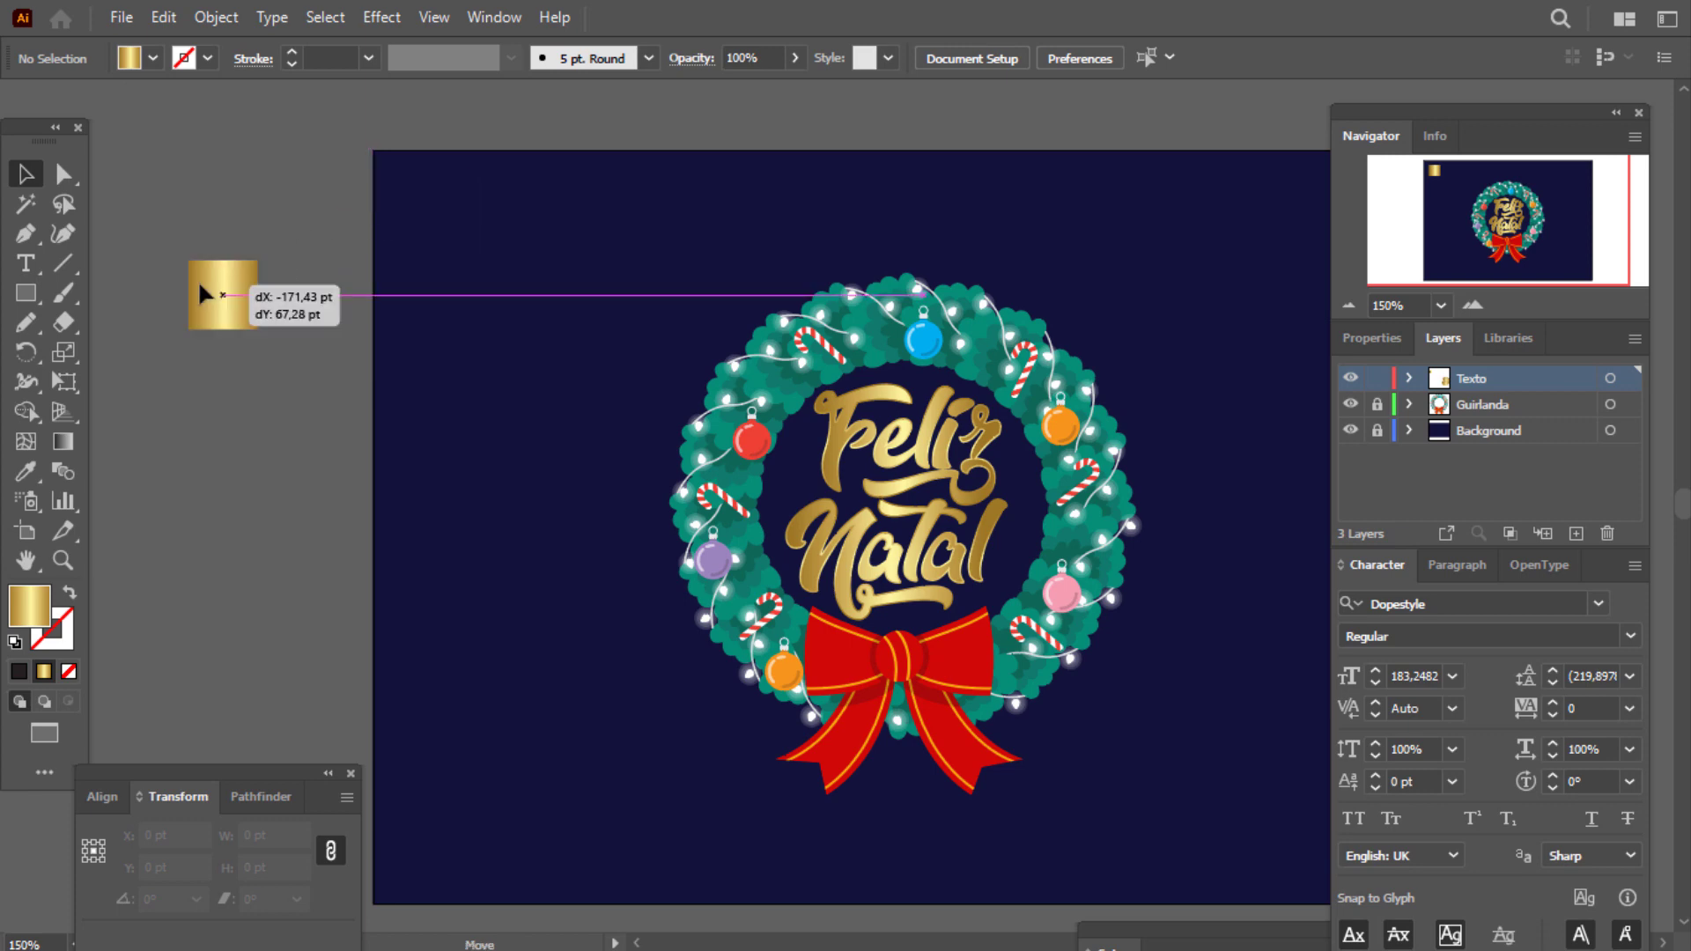
left_click_drag(665, 559, 401, 489)
scroll(393, 522, "left", 2)
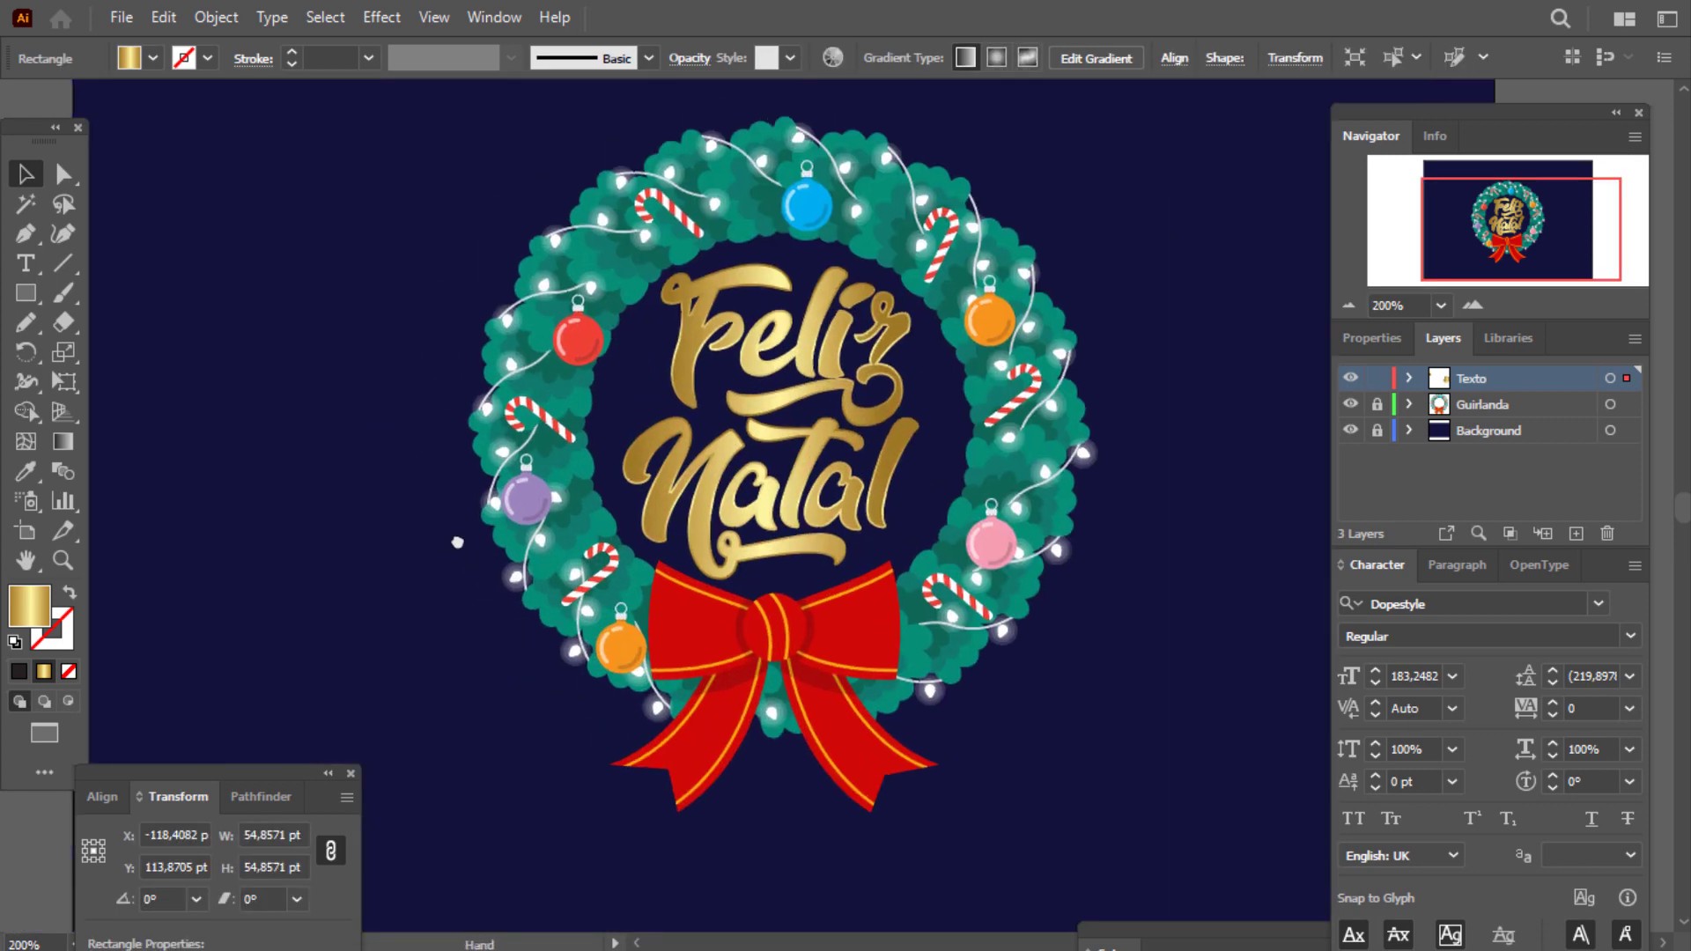
scroll(387, 529, "up", 1)
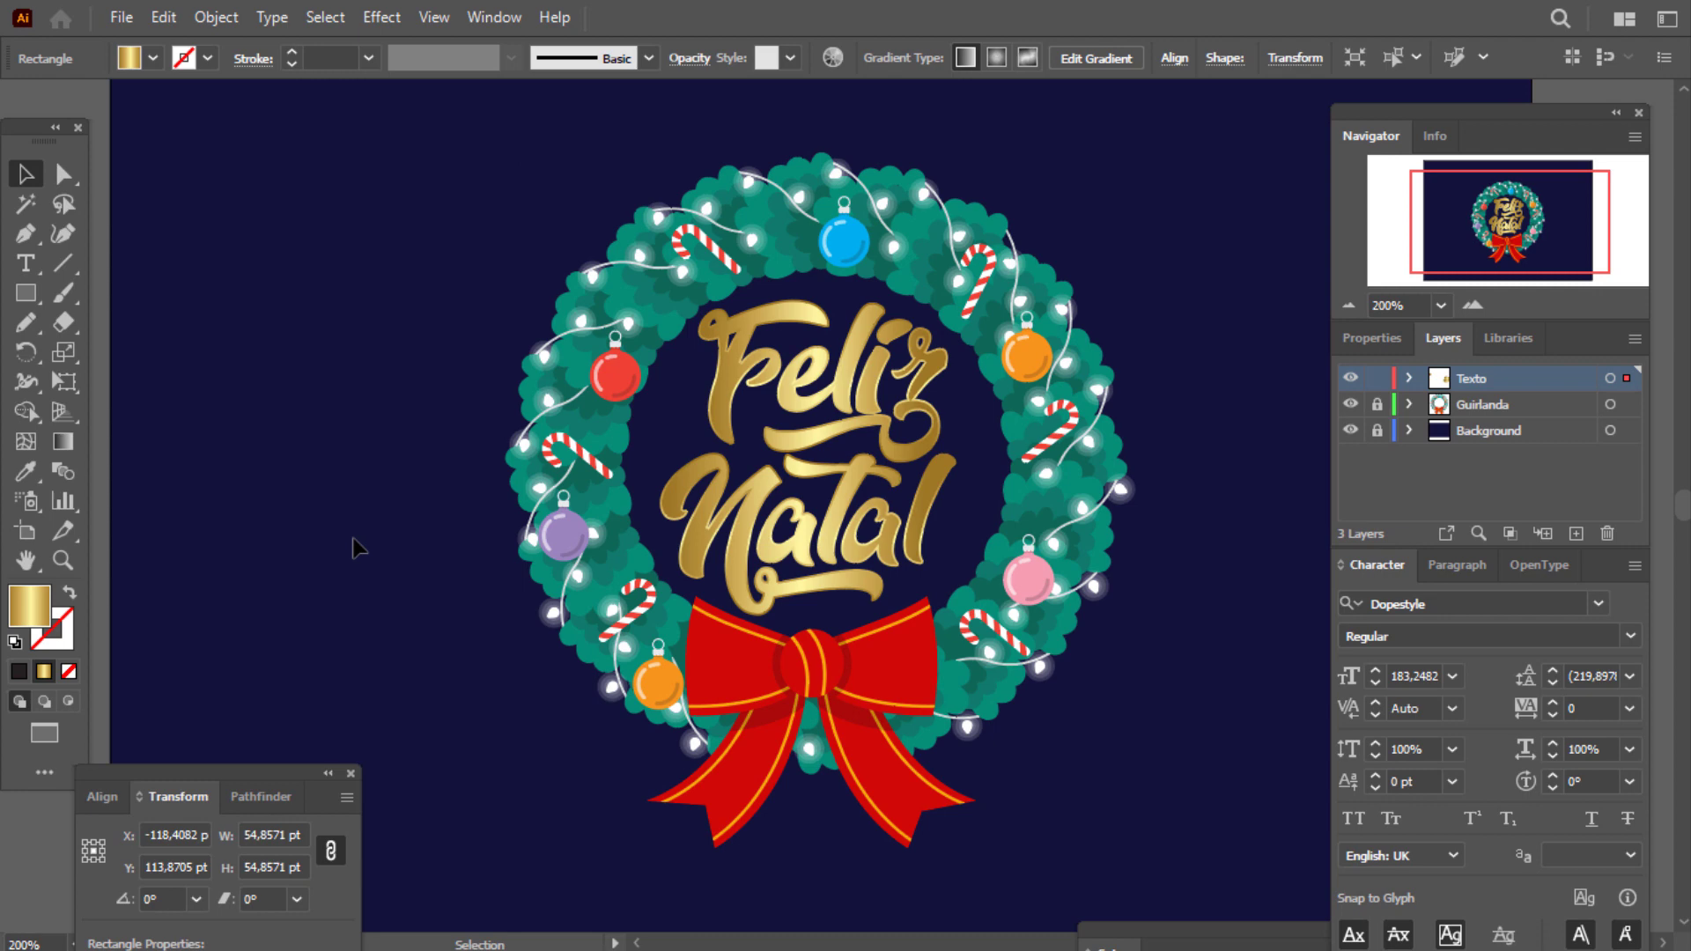
Pull Feliz to the upper left, try Dosis SemiBold and other fonts, then restore Dopestyle.
left_click_drag(823, 406, 538, 392)
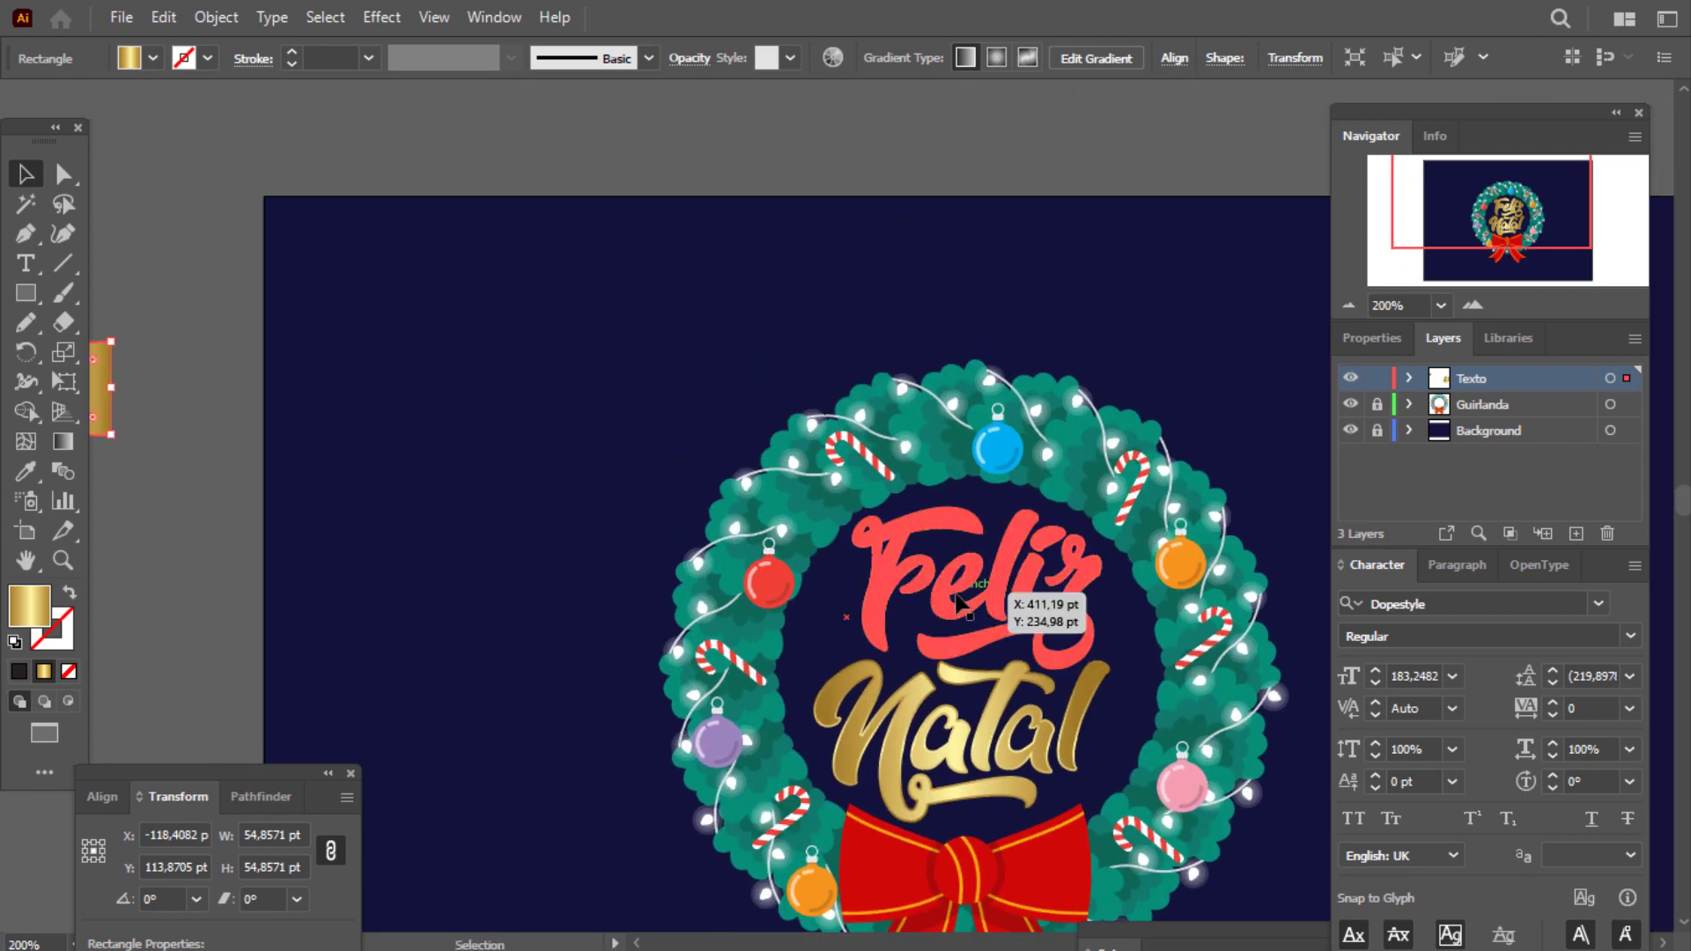
left_click(1446, 602)
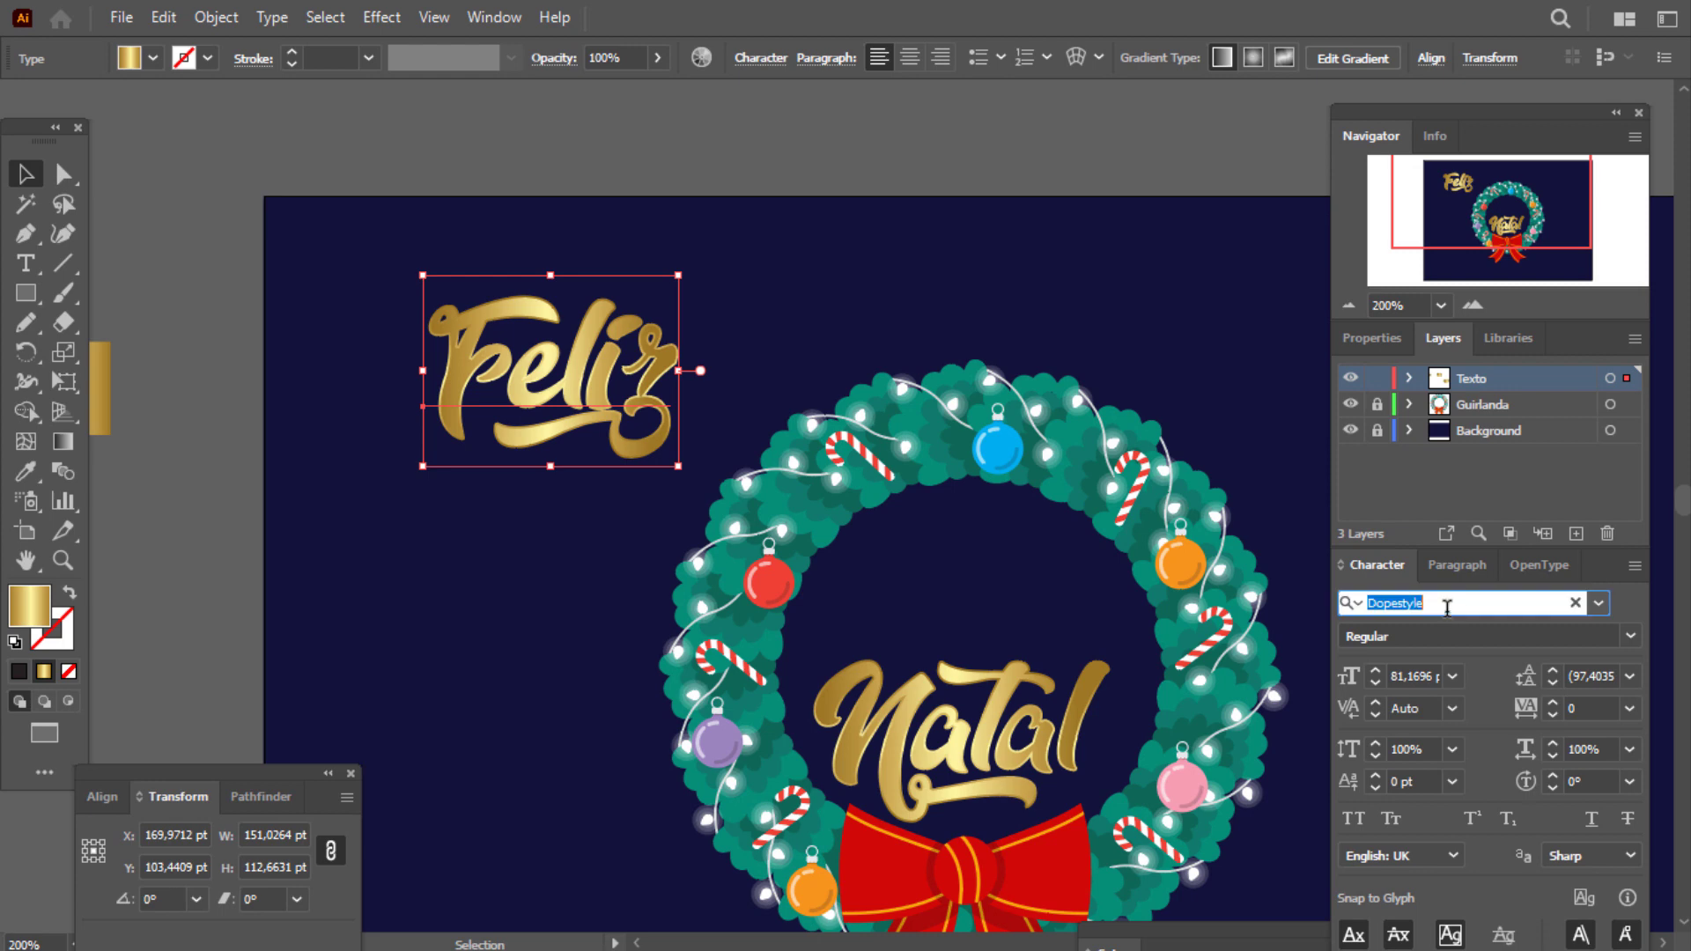
type("Dosis SemiBold")
key("Down")
key("Down")
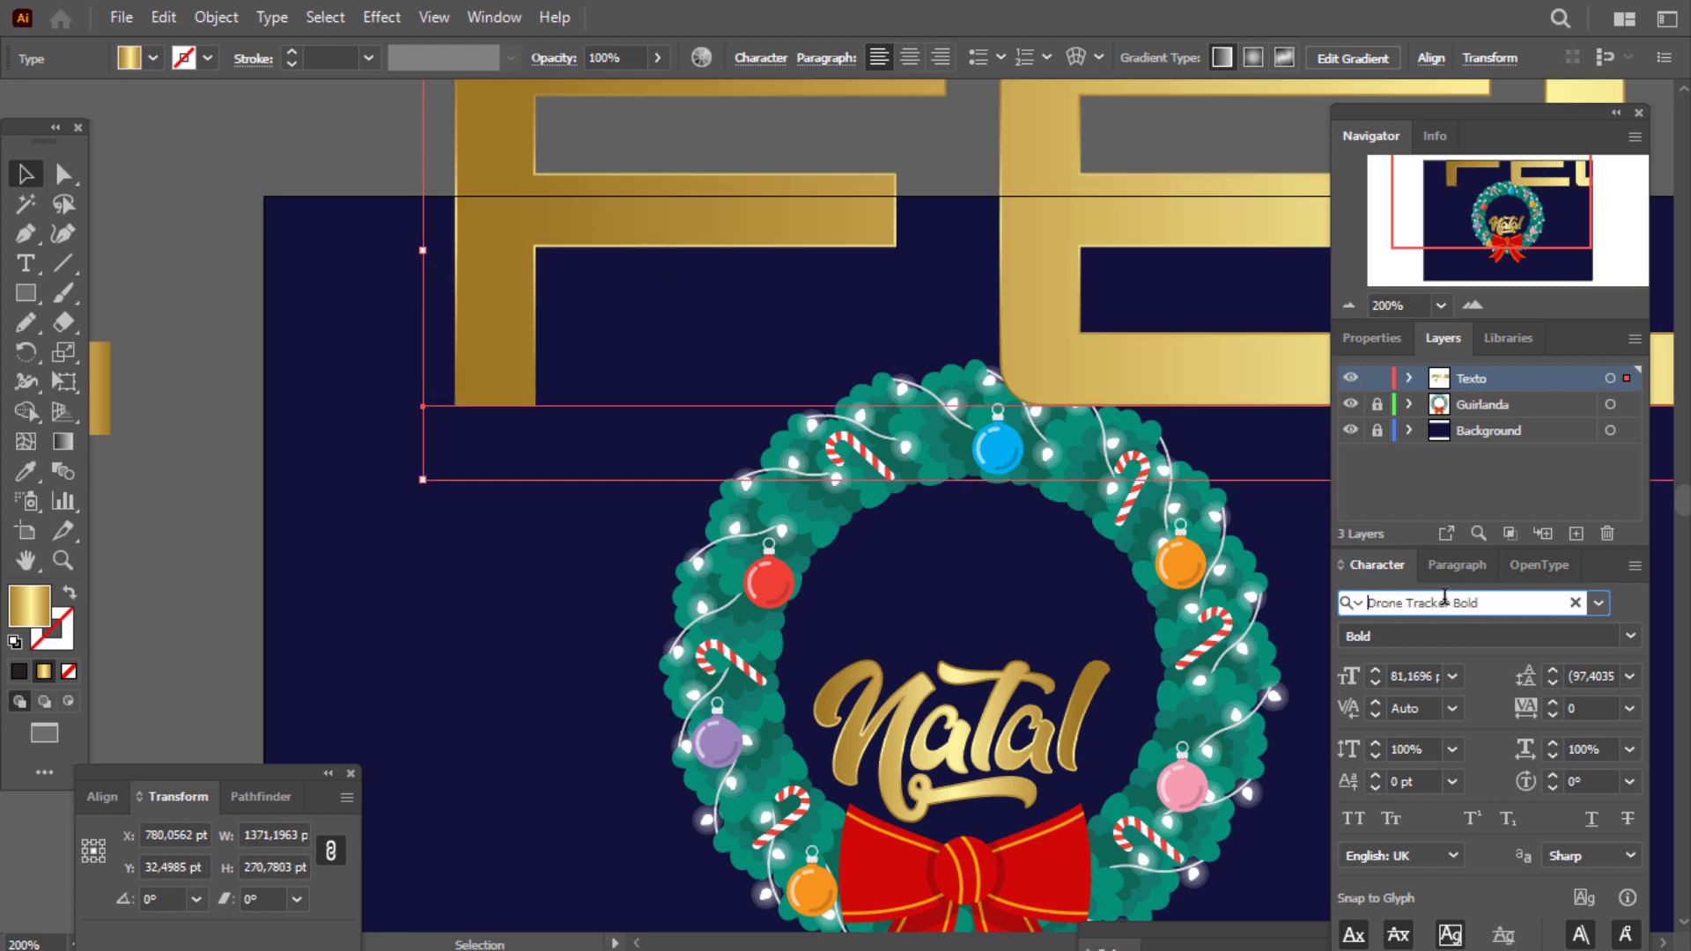
key("Down")
key("Down")
key("Down")
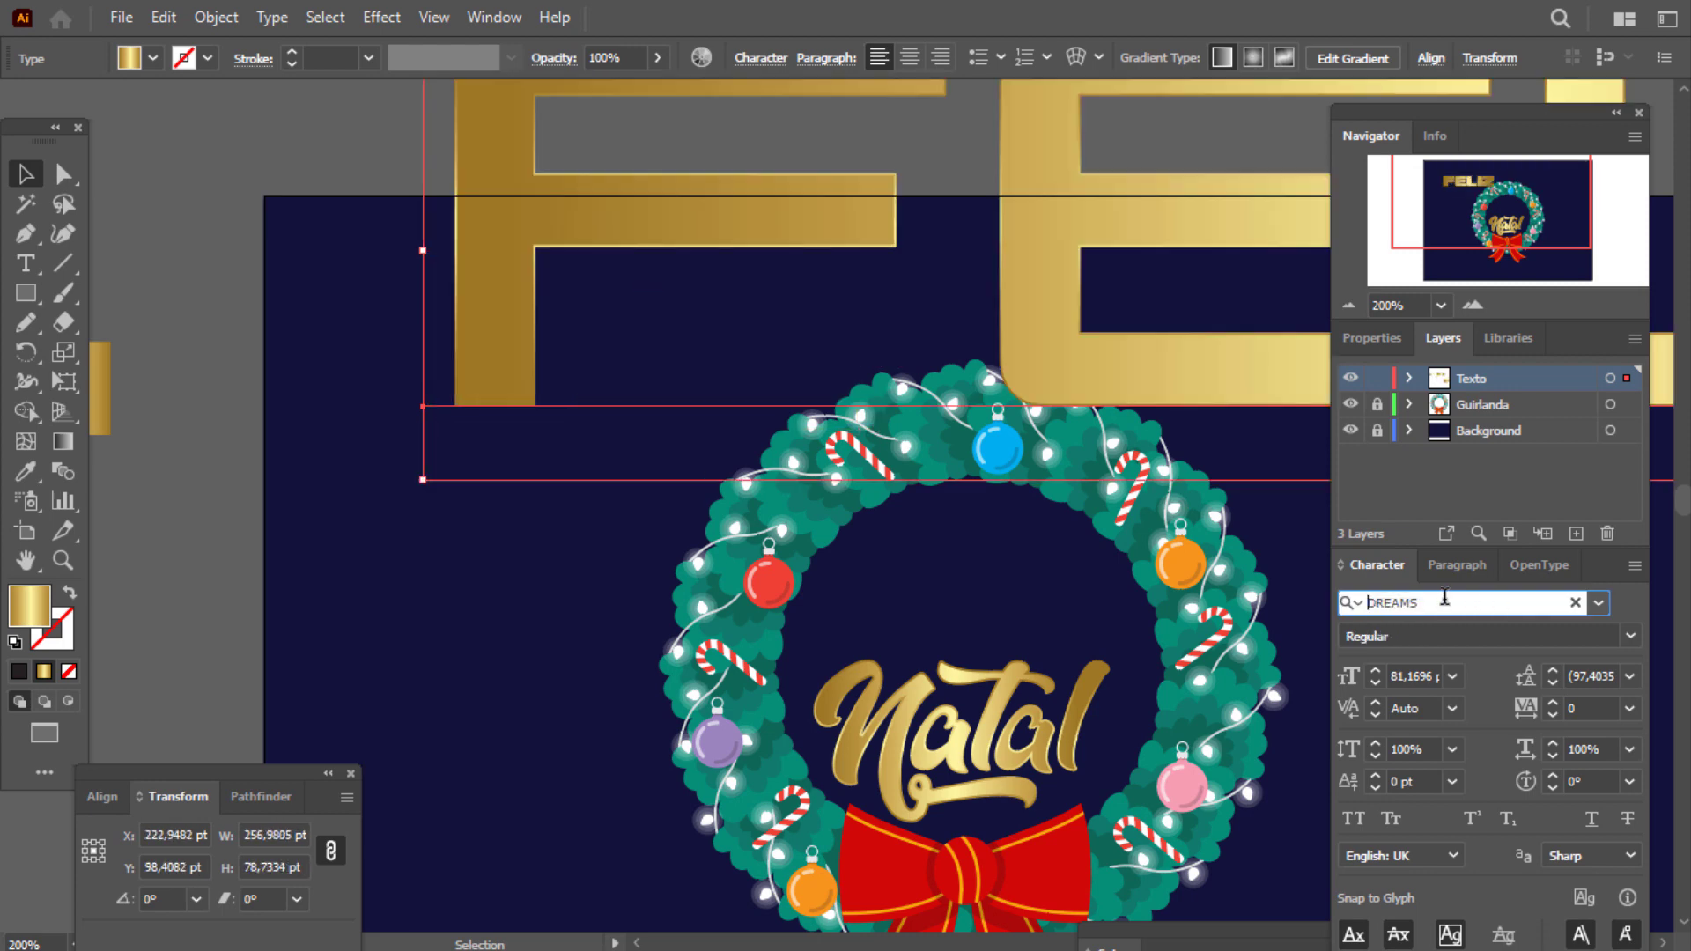
key("Up")
key("Up")
key("Up")
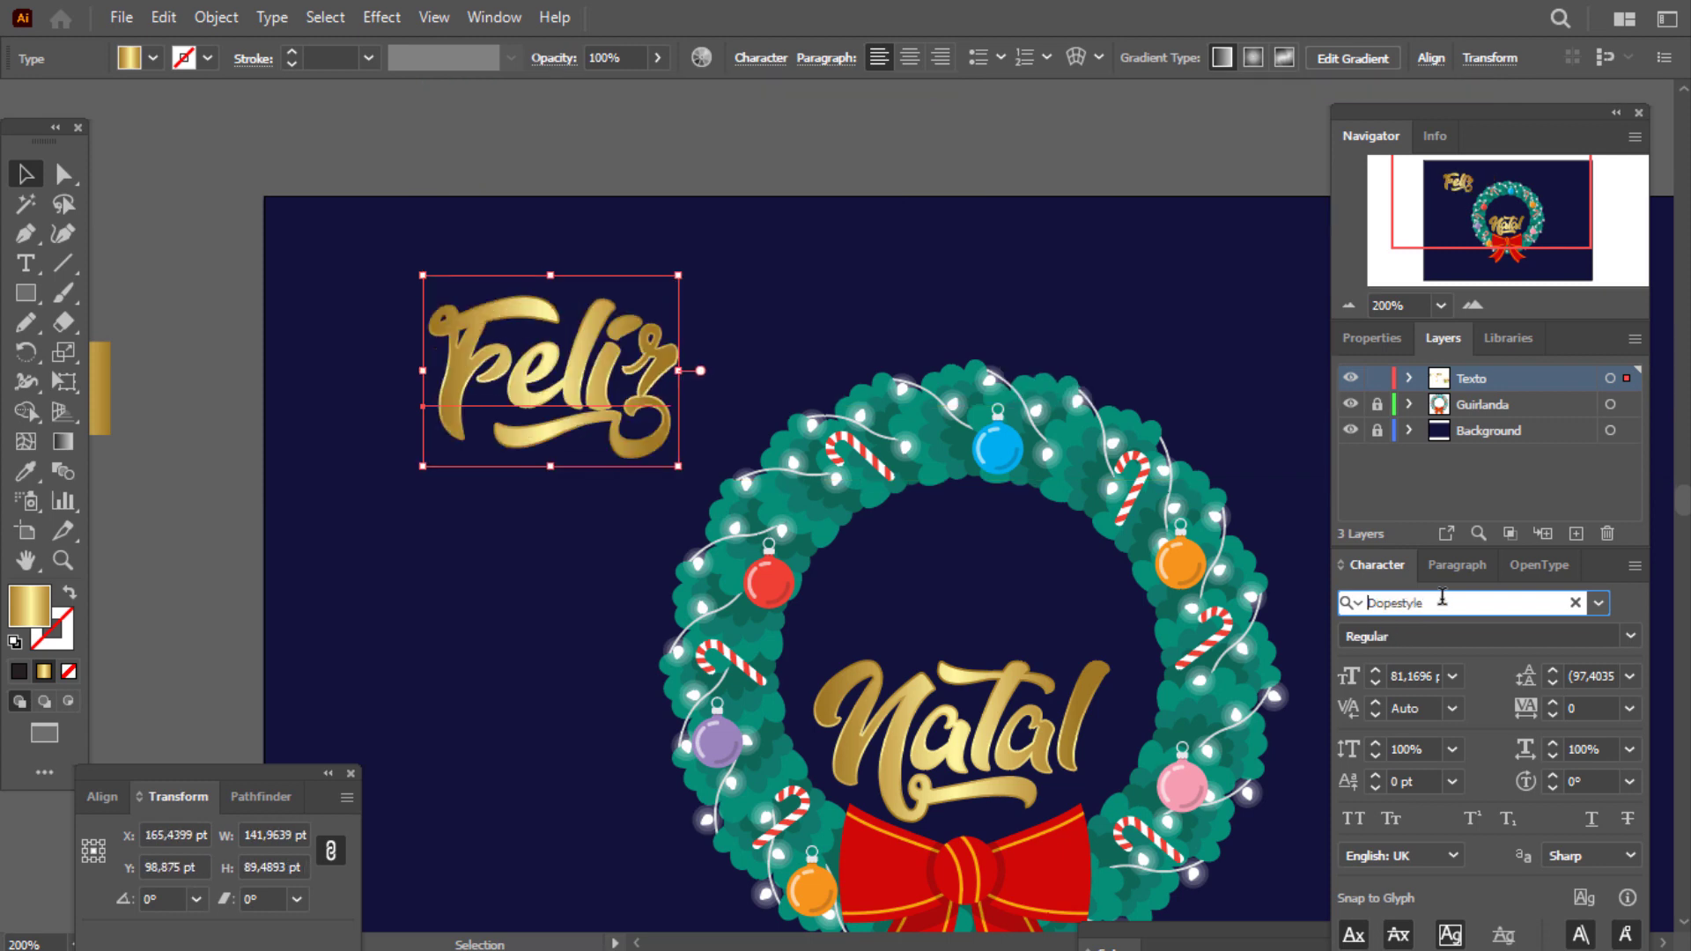
left_click(886, 271)
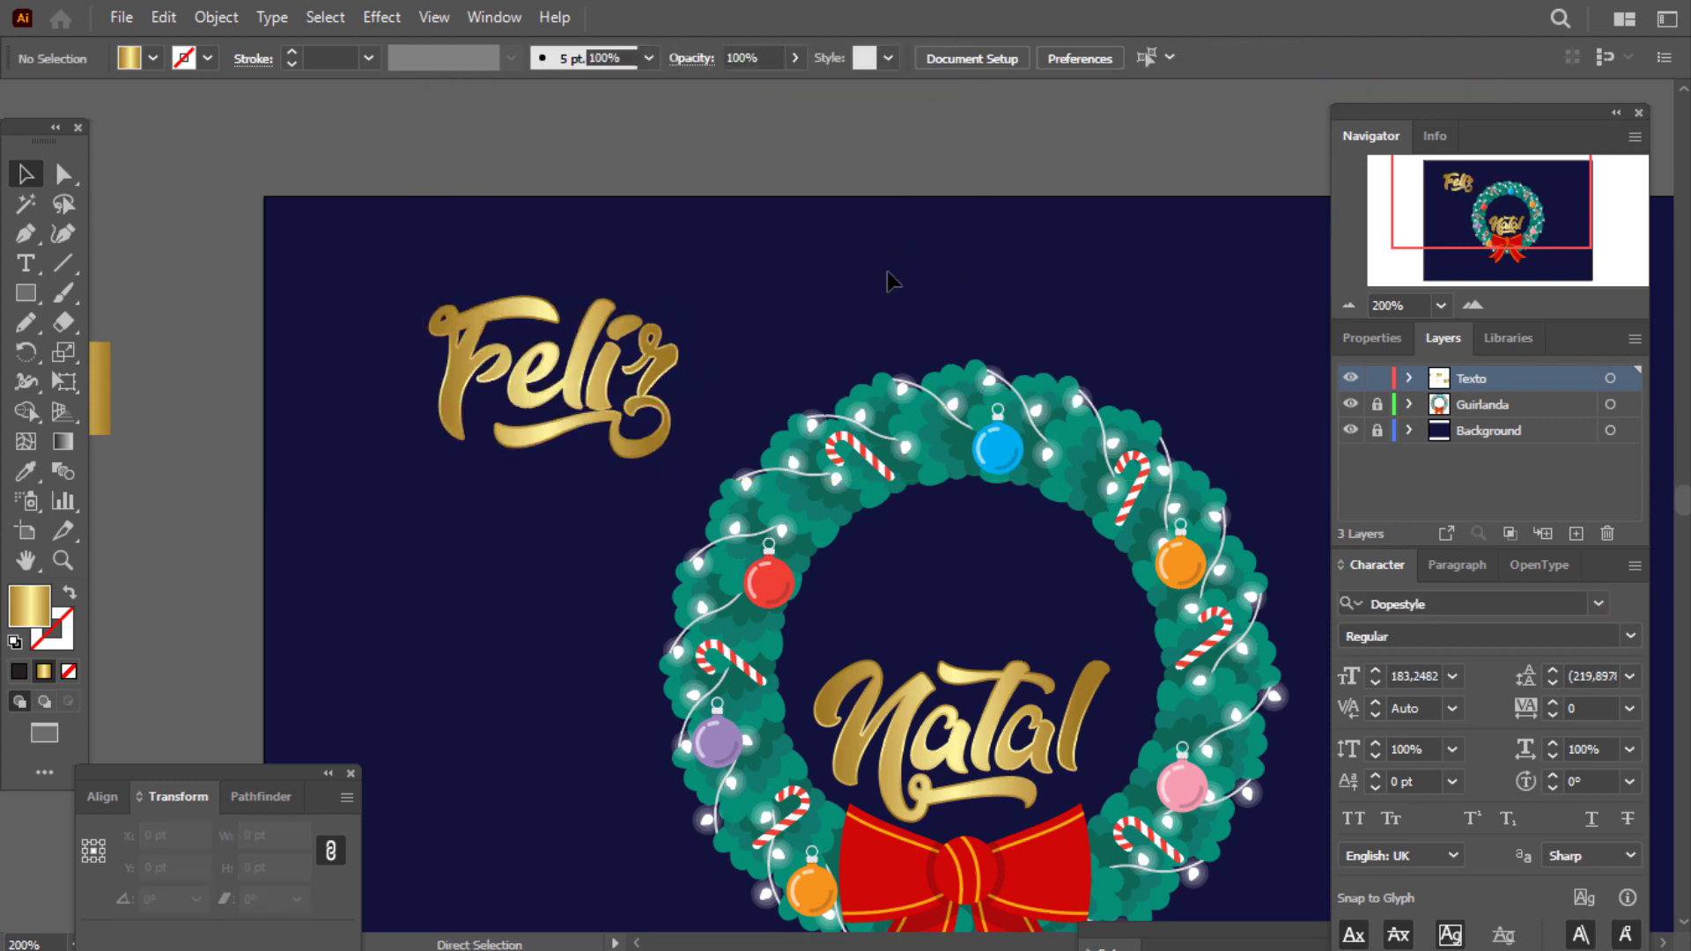
Place Feliz back above Natal in the wreath centre.
left_click_drag(612, 365, 1052, 586)
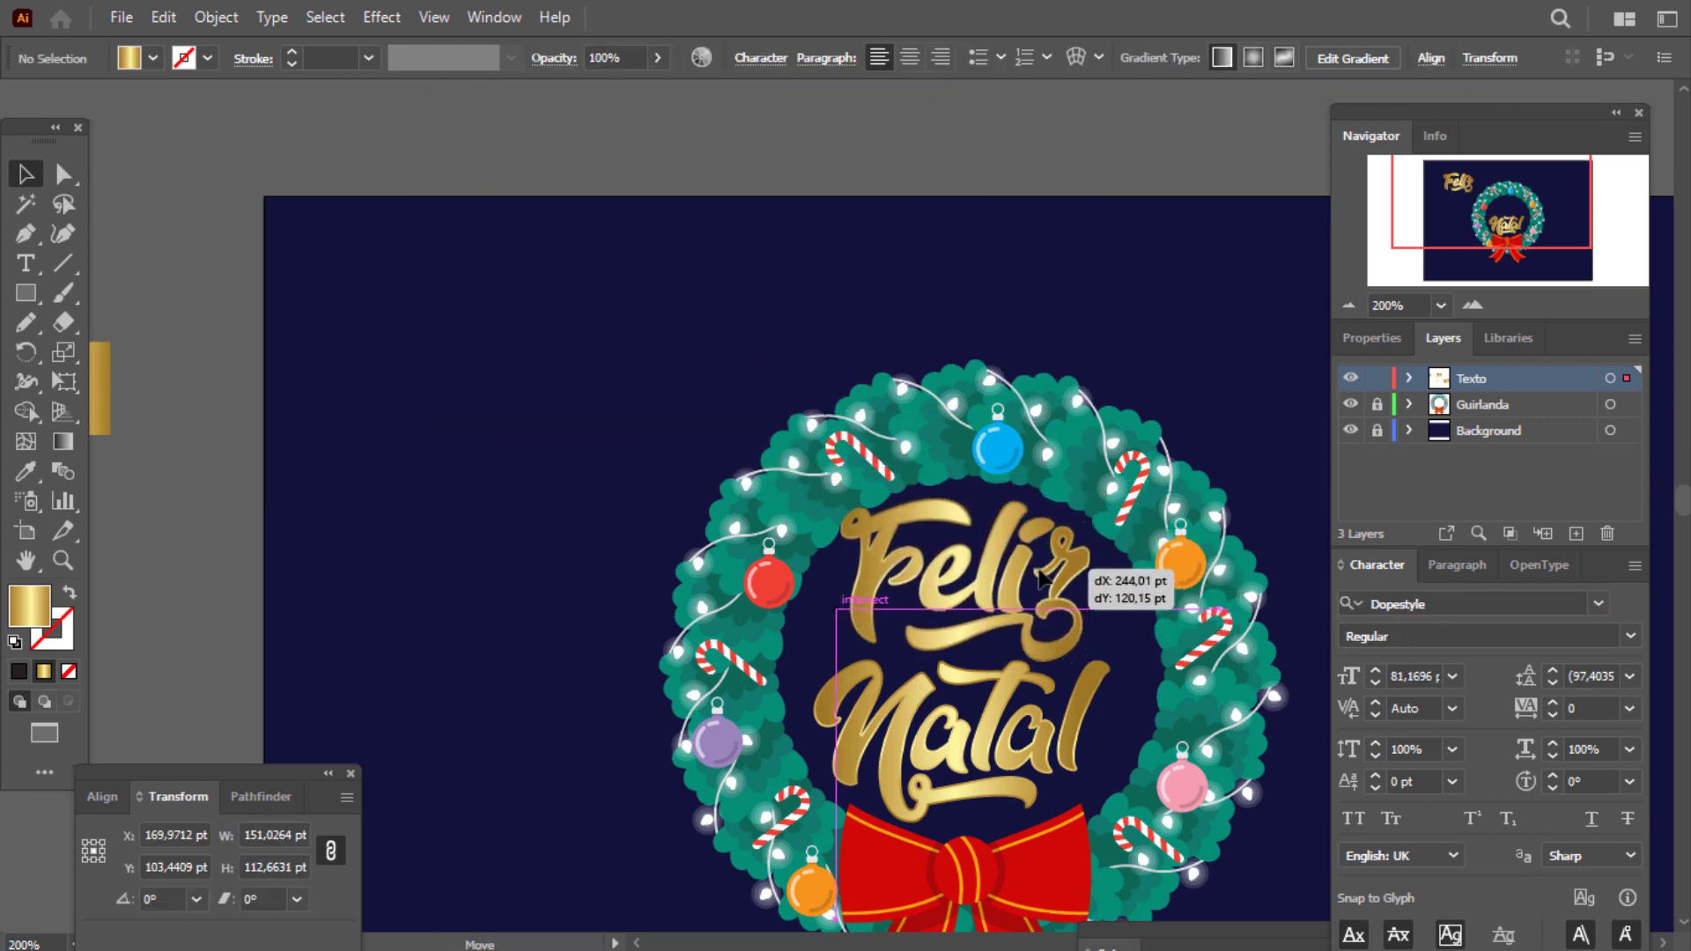
left_click_drag(1052, 584, 1053, 585)
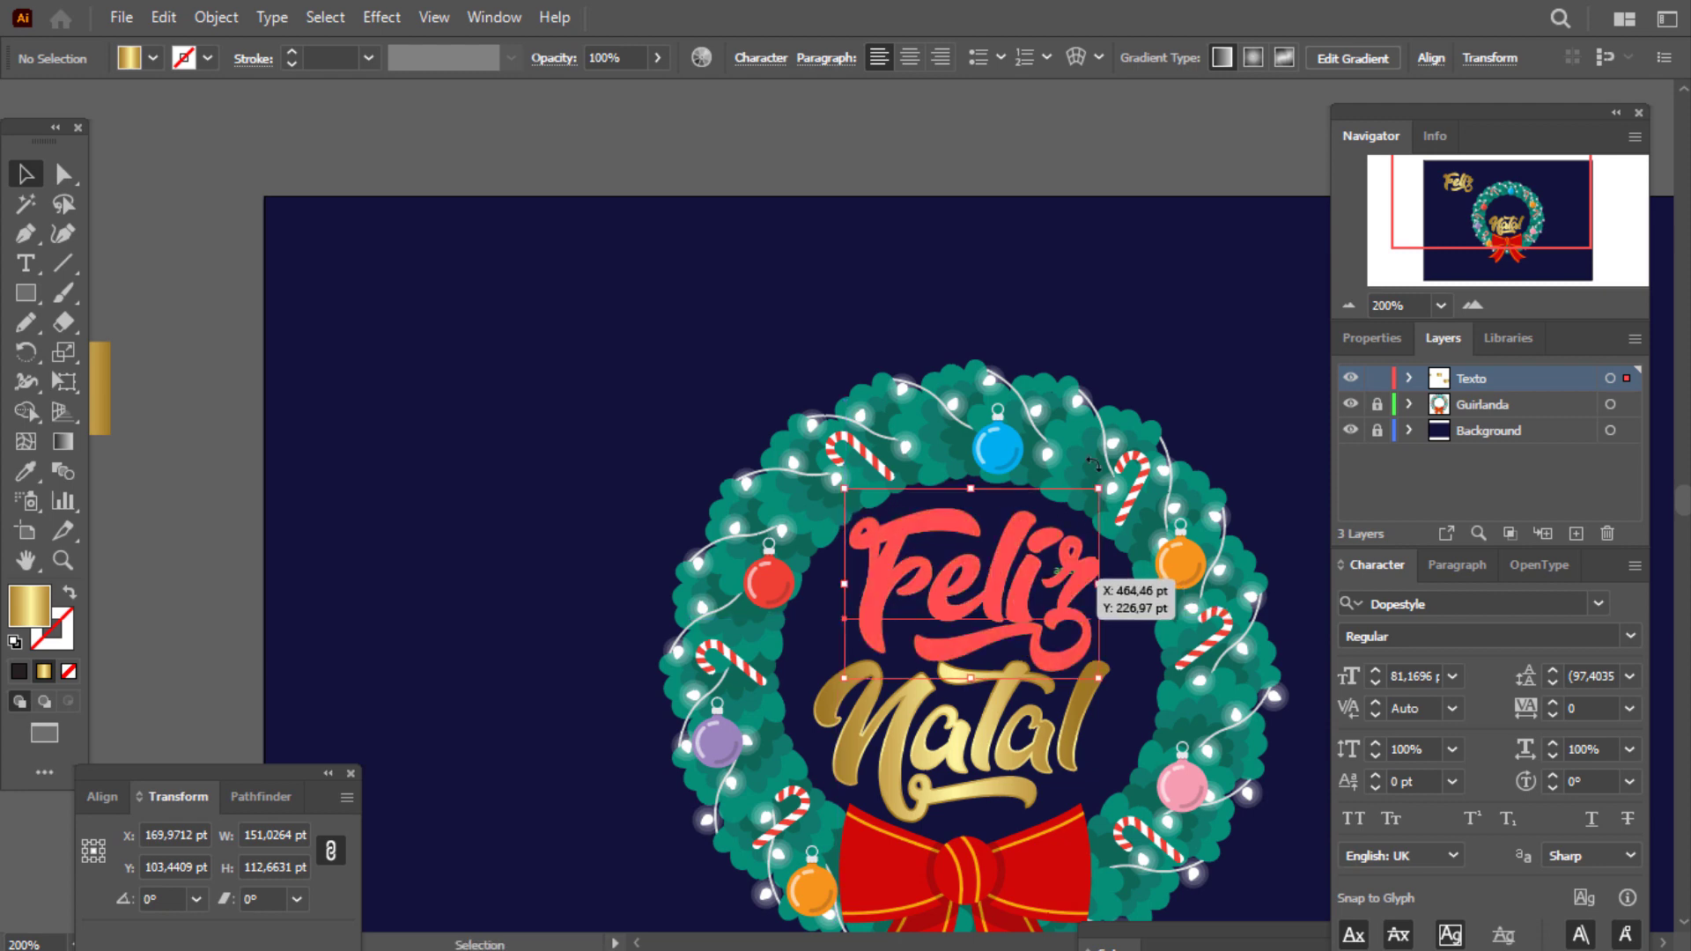
left_click(1157, 312)
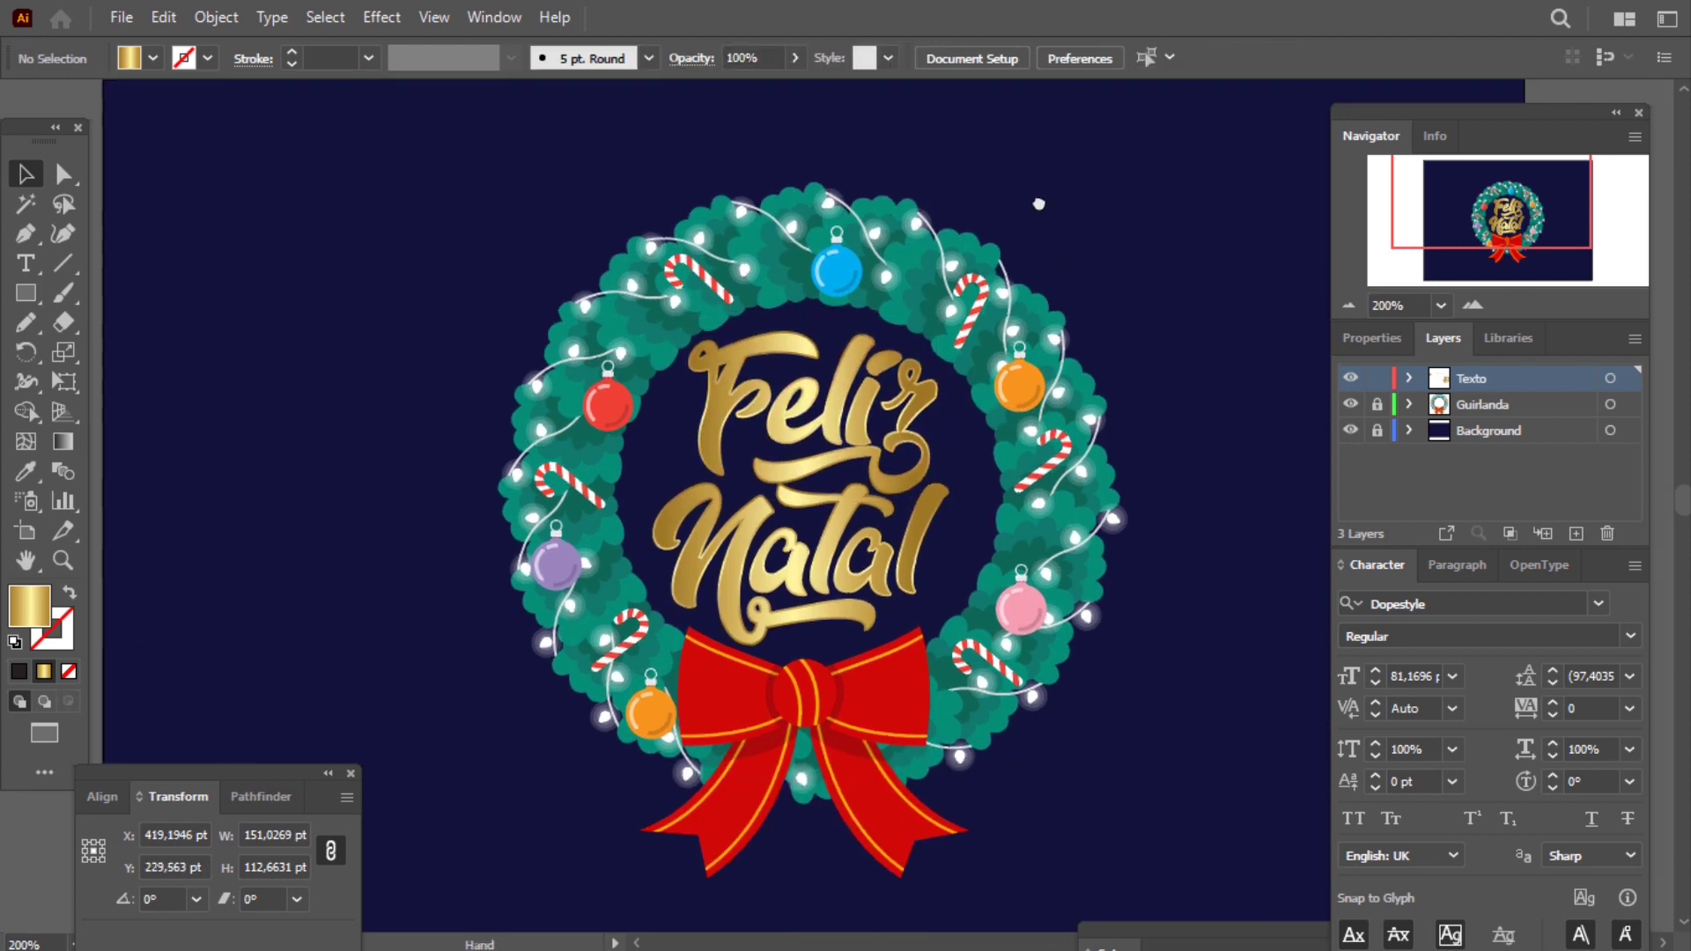
Unlock the Guirlanda wreath layer and test-select the wreath group.
left_click(1376, 404)
left_click(1092, 462)
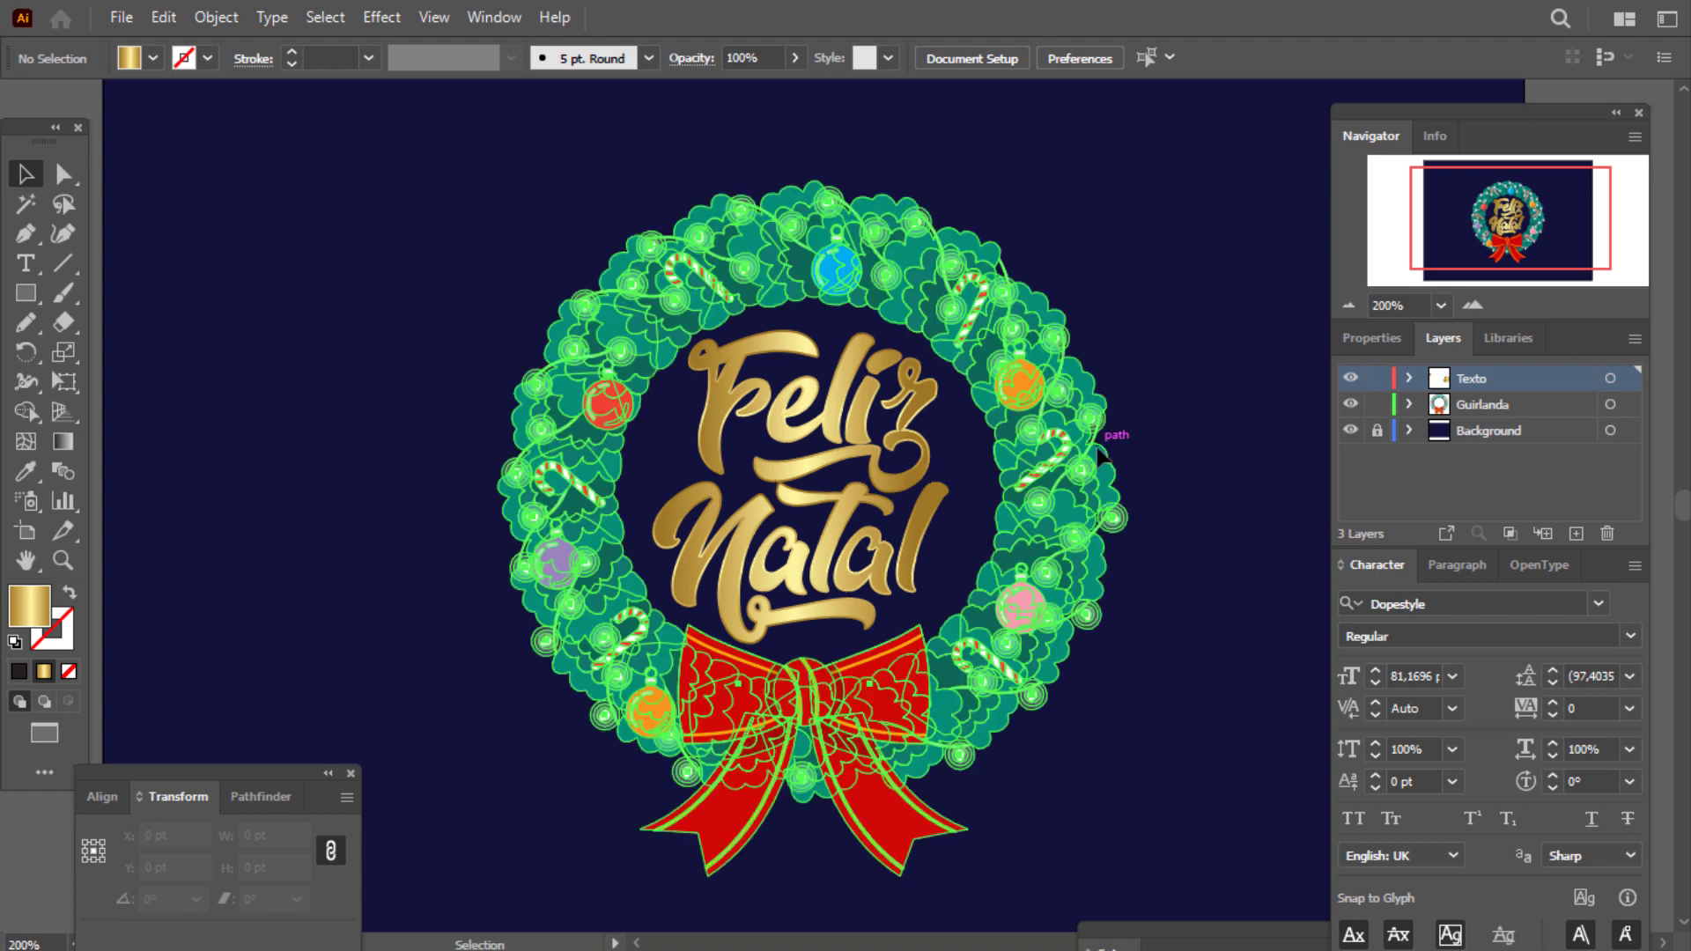
left_click(1194, 461)
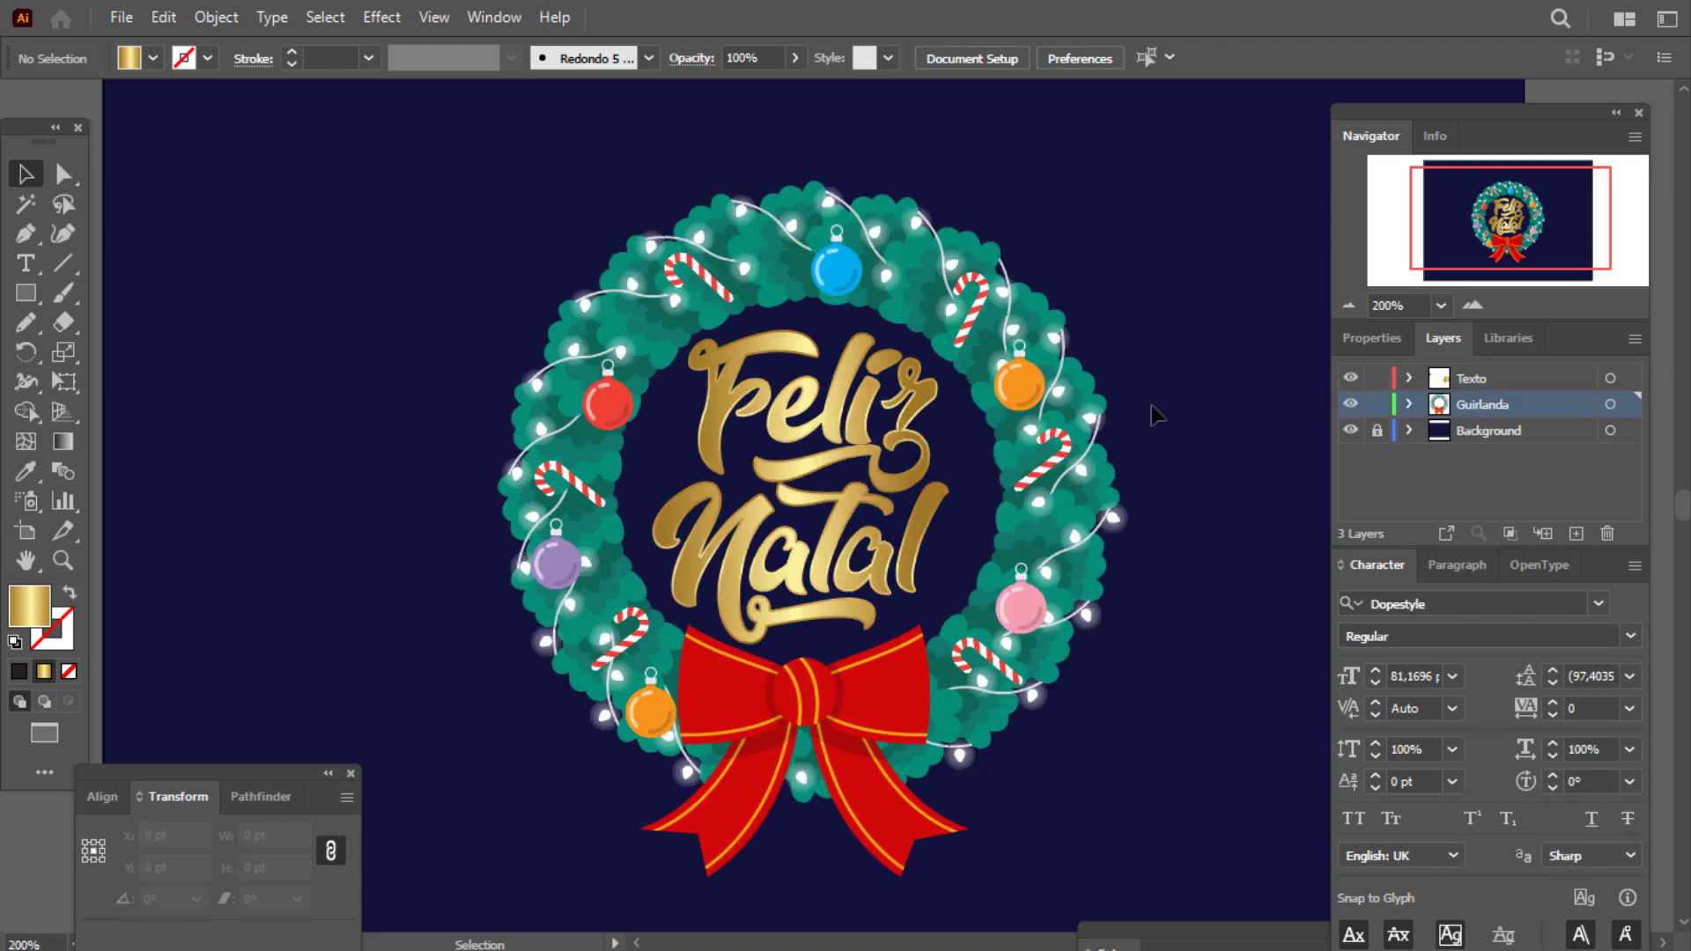
scroll(1158, 418, "down", 1)
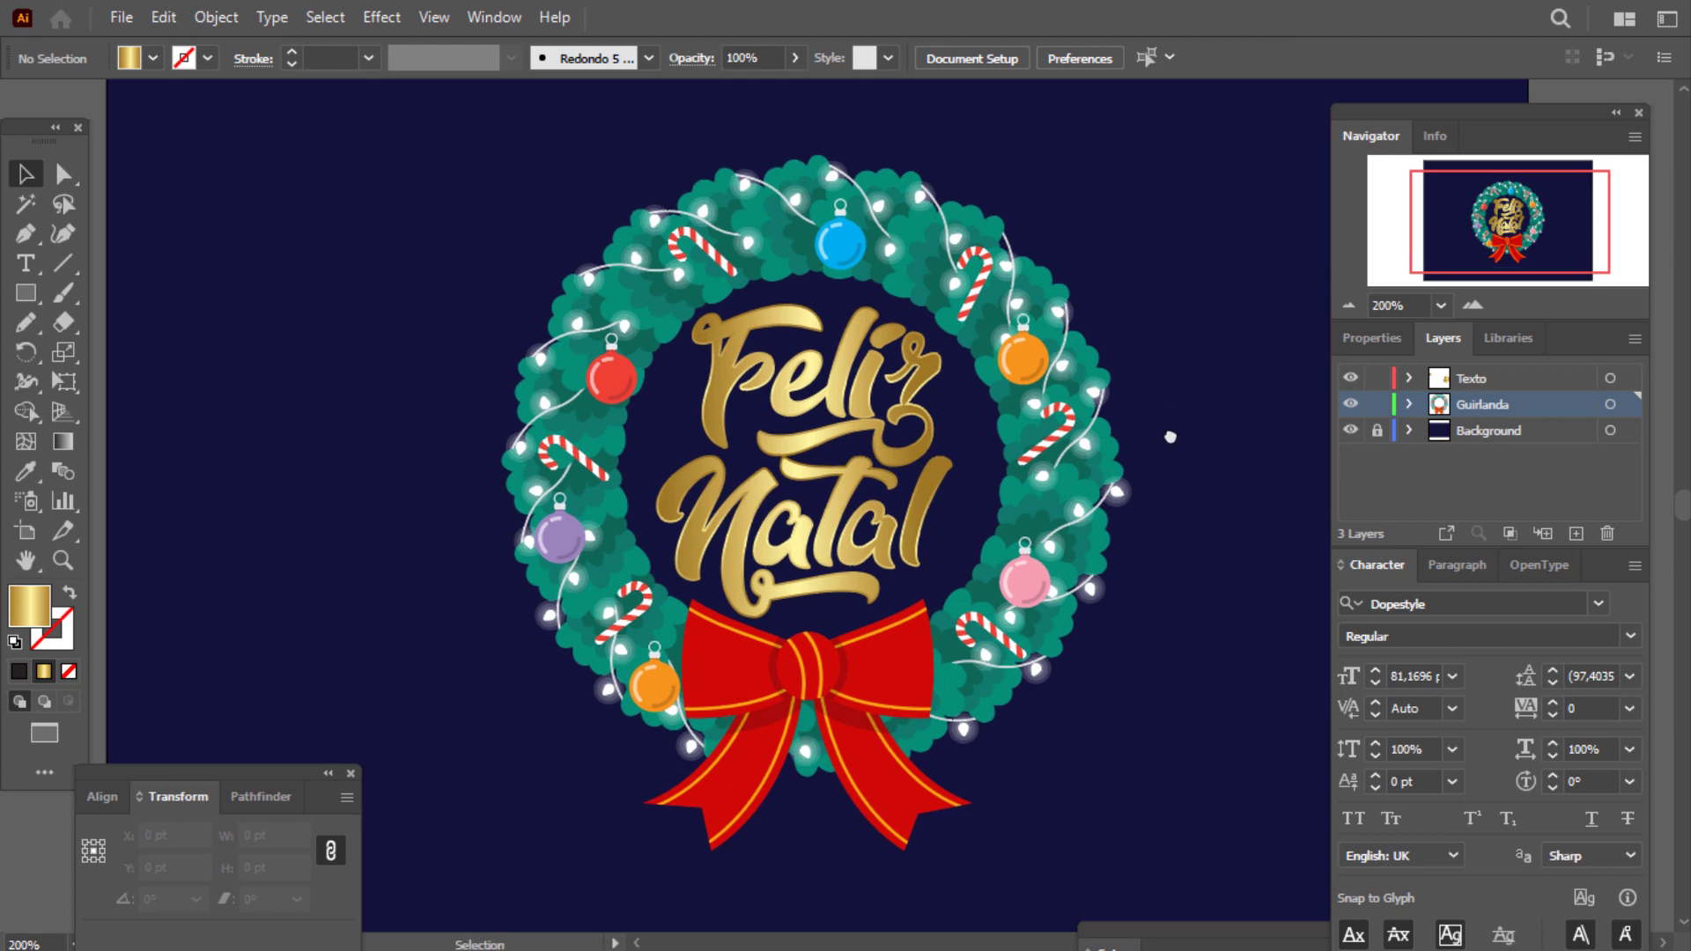